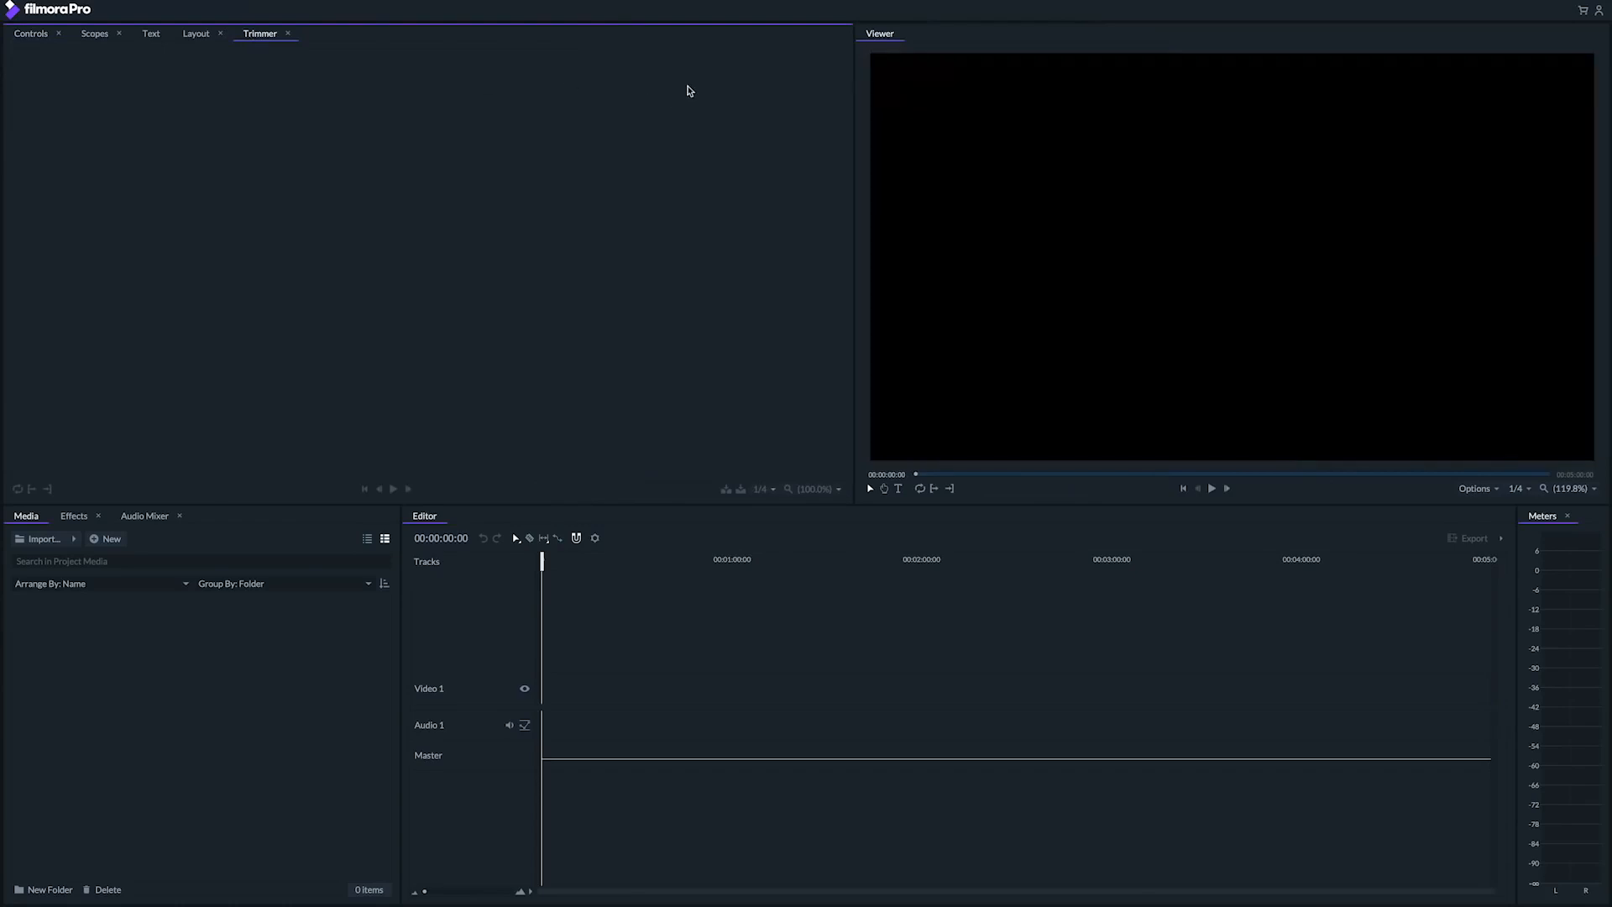
# Step: Dock the Layout panel as its own column between the Trimmer and the Viewer
pyautogui.moveTo(196, 33); pyautogui.dragTo(1184, 274)
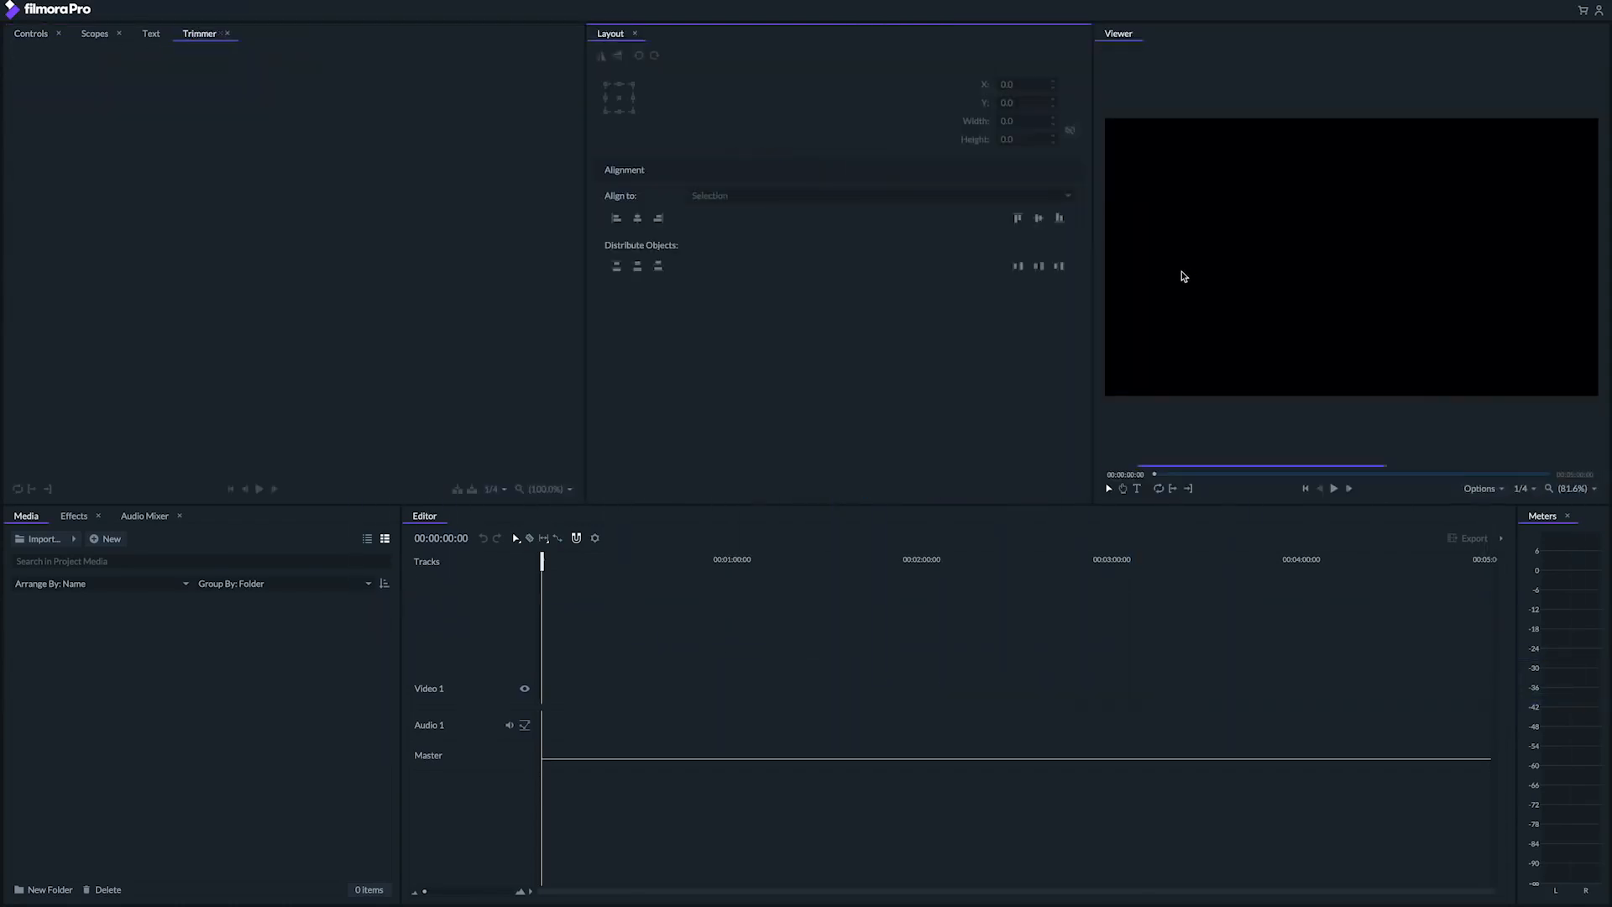
pyautogui.click(142, 518)
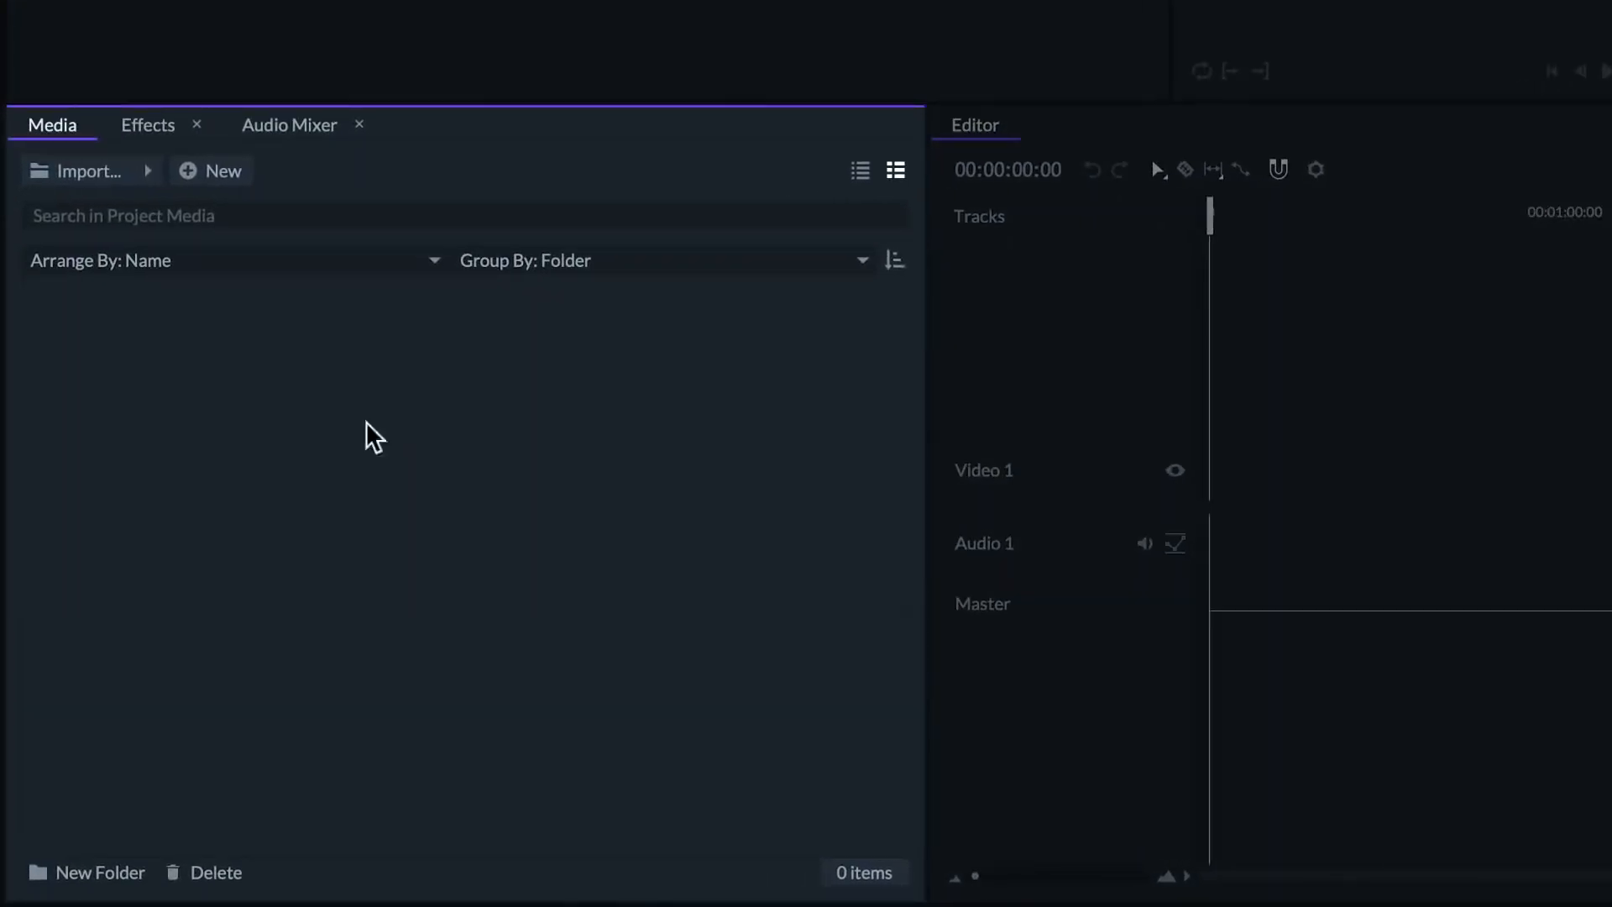
# Step: Import the four dance clips, Dance Song.wav and Drone Footage.mp4 from the Dance Video folder
pyautogui.click(149, 171)
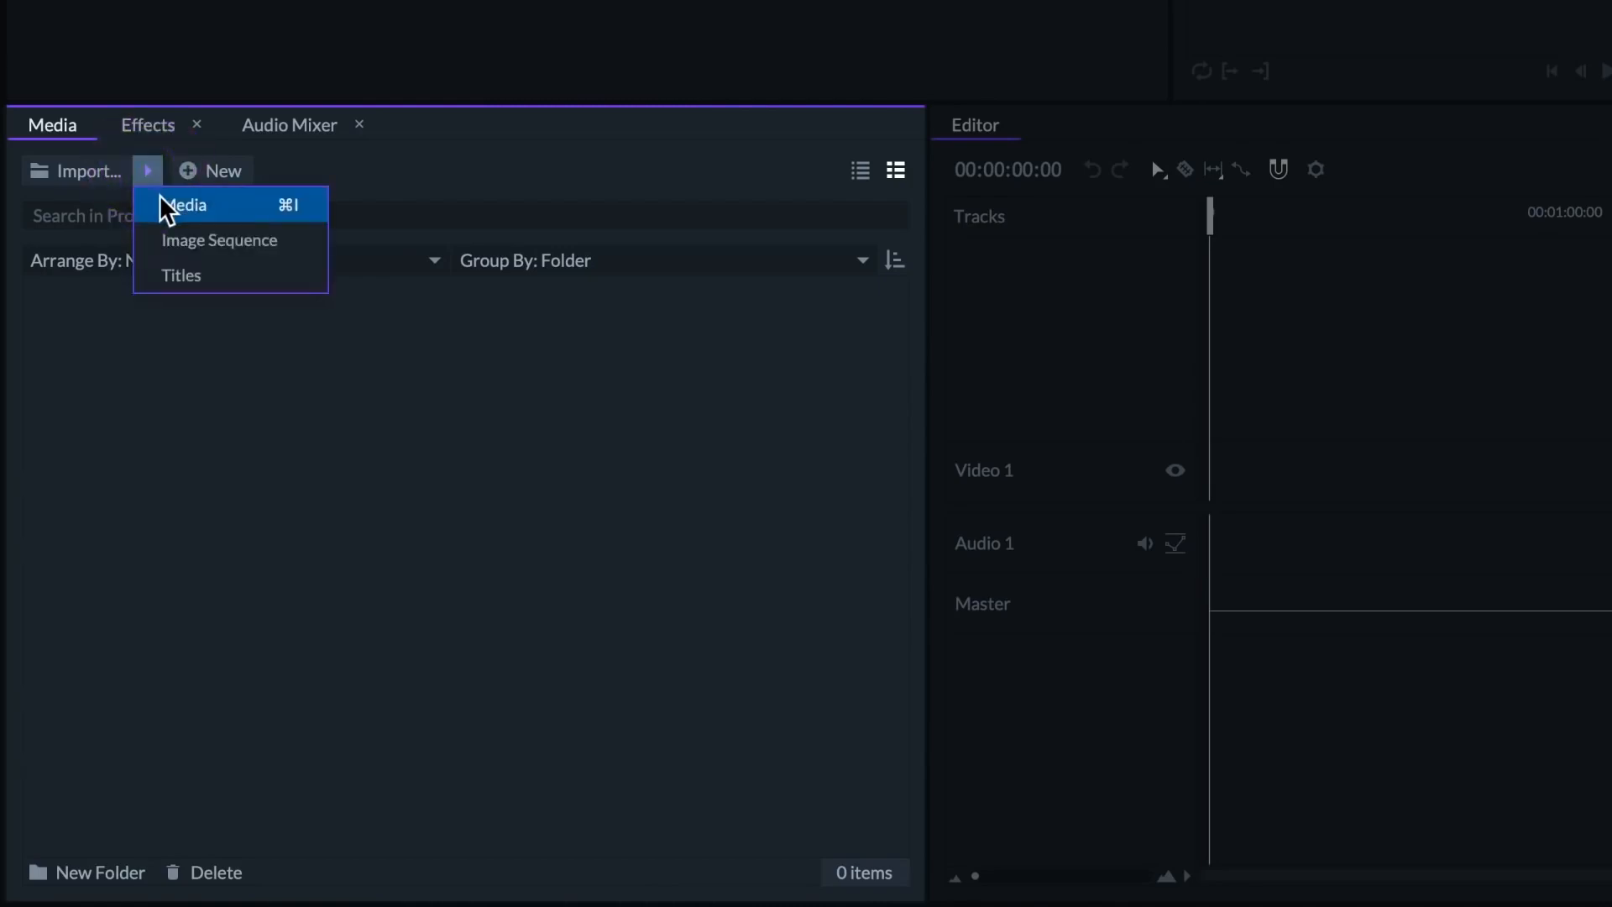
pyautogui.click(162, 202)
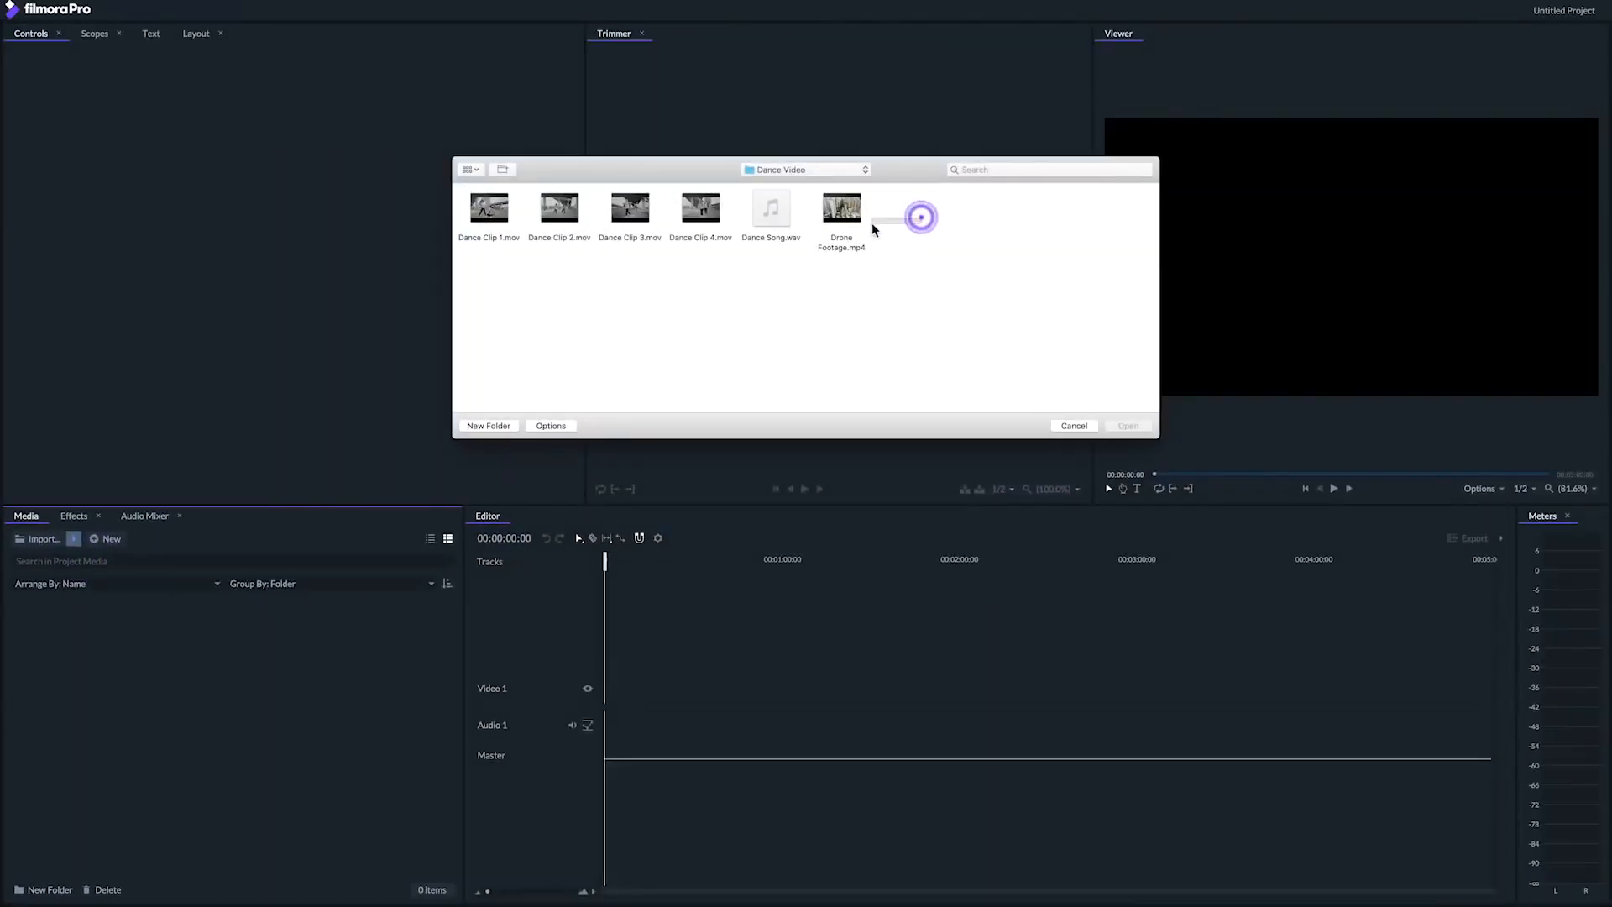
pyautogui.moveTo(872, 224); pyautogui.dragTo(487, 270)
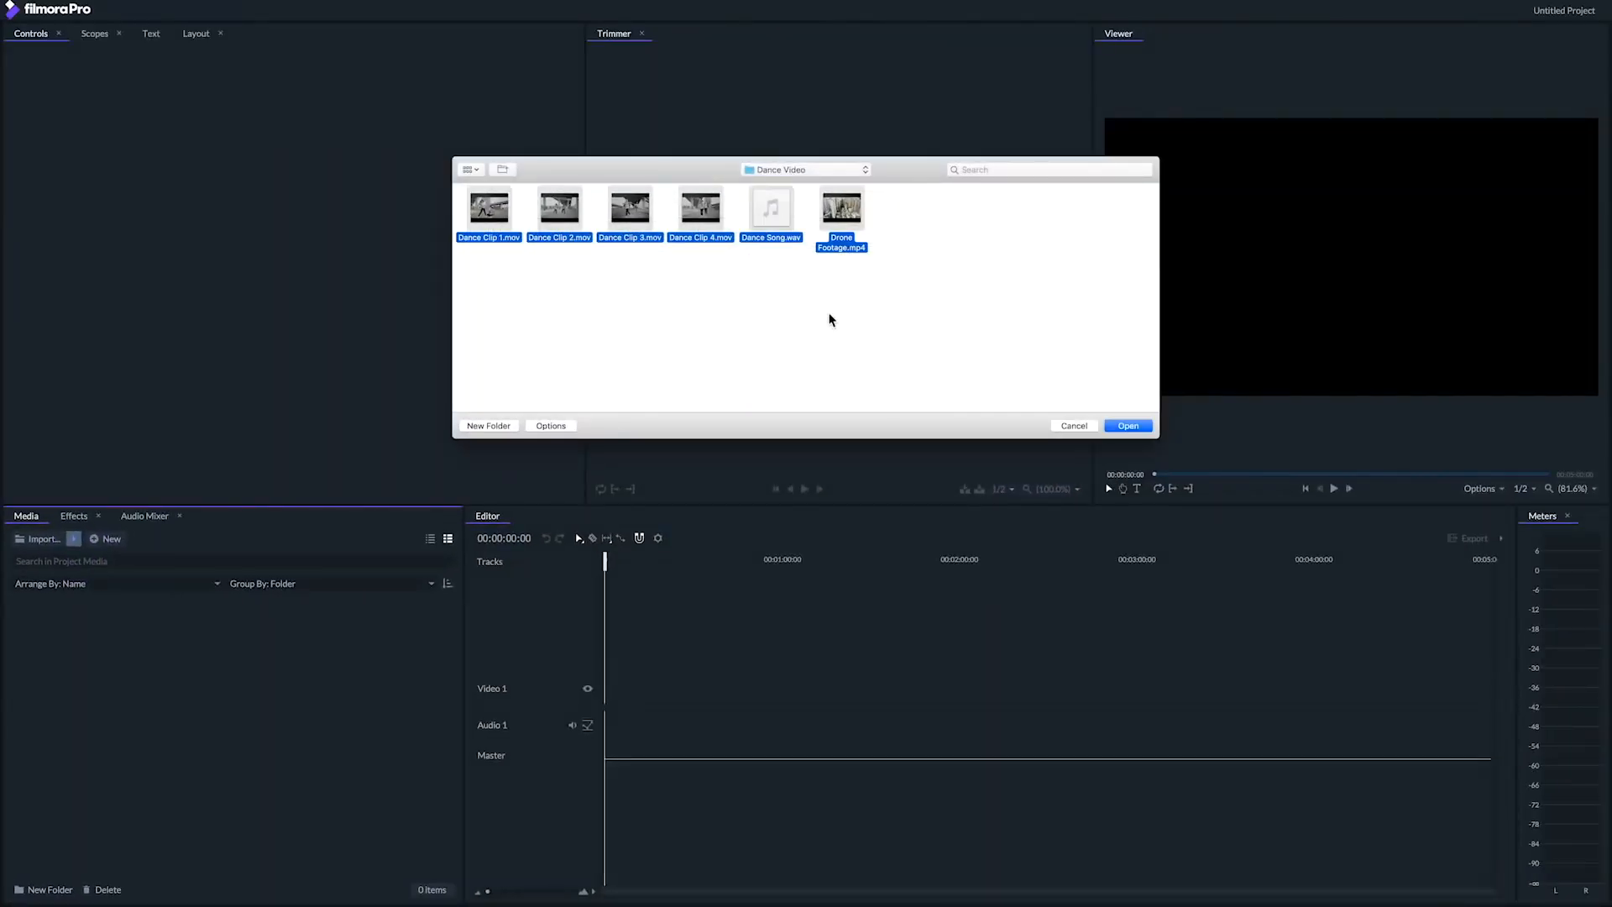
pyautogui.click(1128, 426)
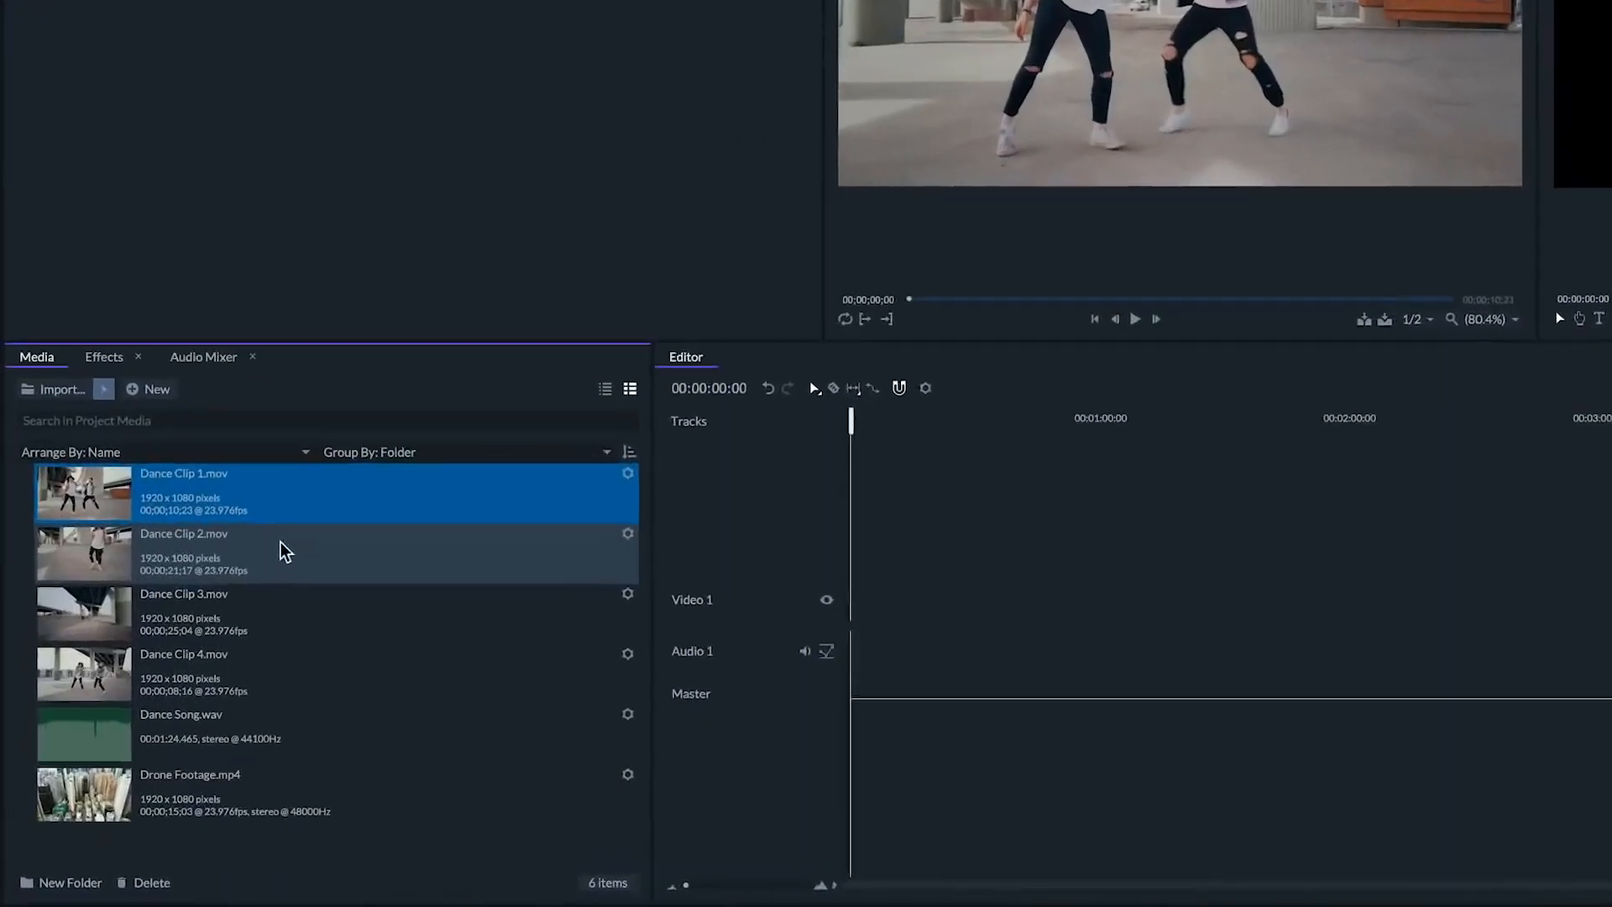
# Step: Create a media folder named Audio and put Dance Song.wav in it
pyautogui.click(84, 882)
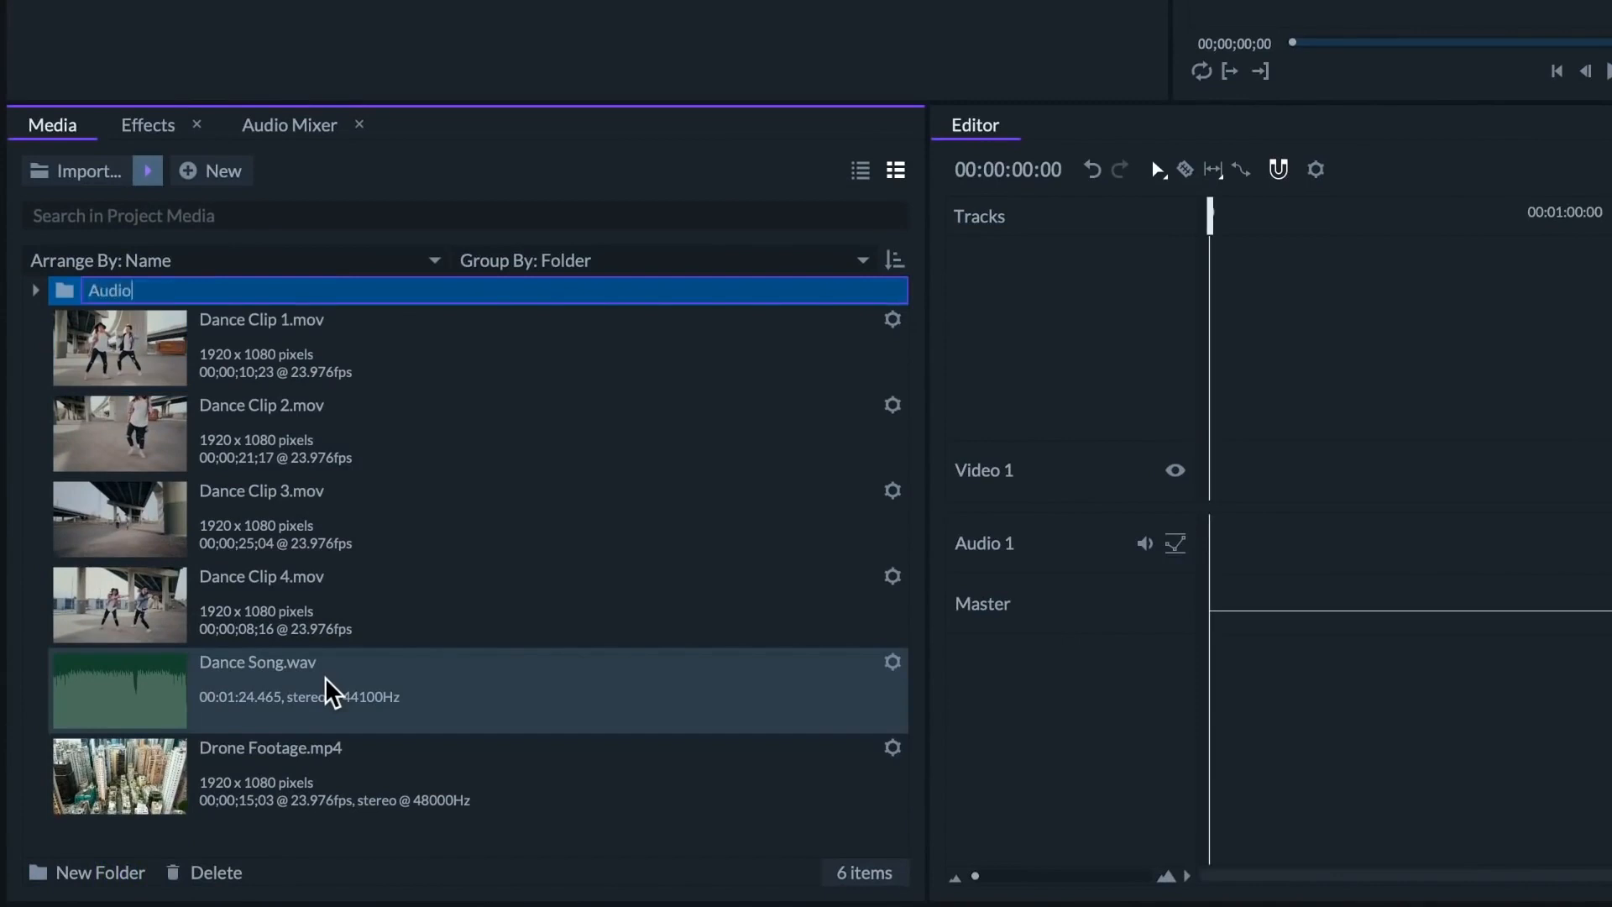
pyautogui.moveTo(313, 671); pyautogui.dragTo(115, 294)
pyautogui.click(35, 291)
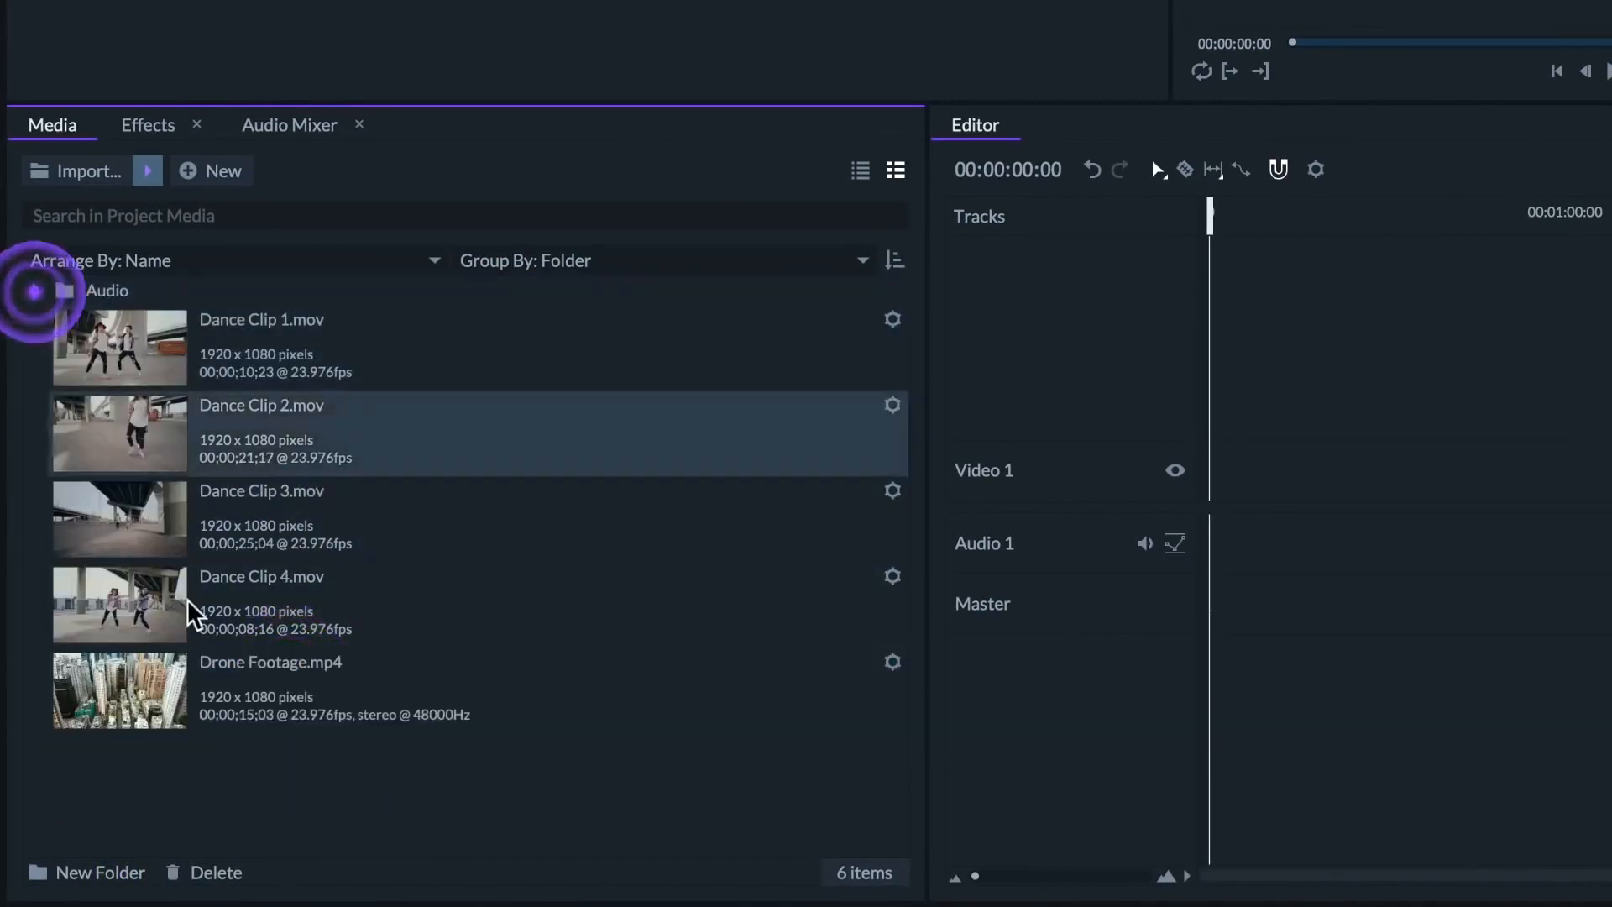
# Step: Create a media folder named Footage and put the four dance clips and Drone Footage.mp4 in it
pyautogui.click(118, 872)
pyautogui.write('Footage')
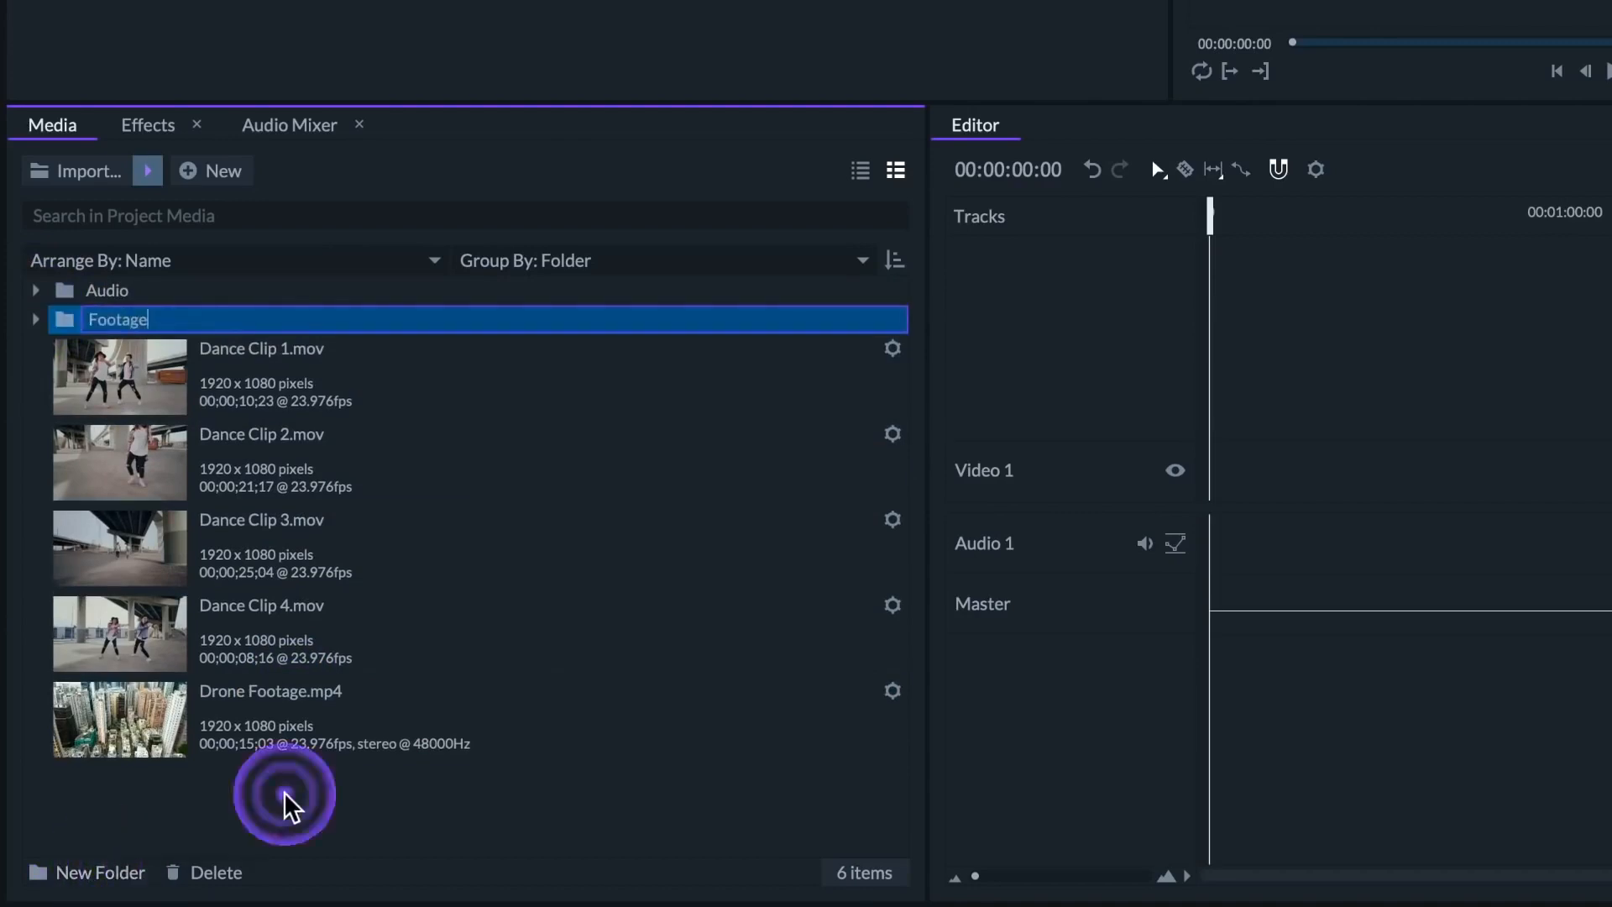
pyautogui.click(289, 794)
pyautogui.click(263, 412)
pyautogui.keyDown('shift'); pyautogui.click(286, 726); pyautogui.keyUp('shift')
pyautogui.moveTo(288, 709); pyautogui.dragTo(111, 332)
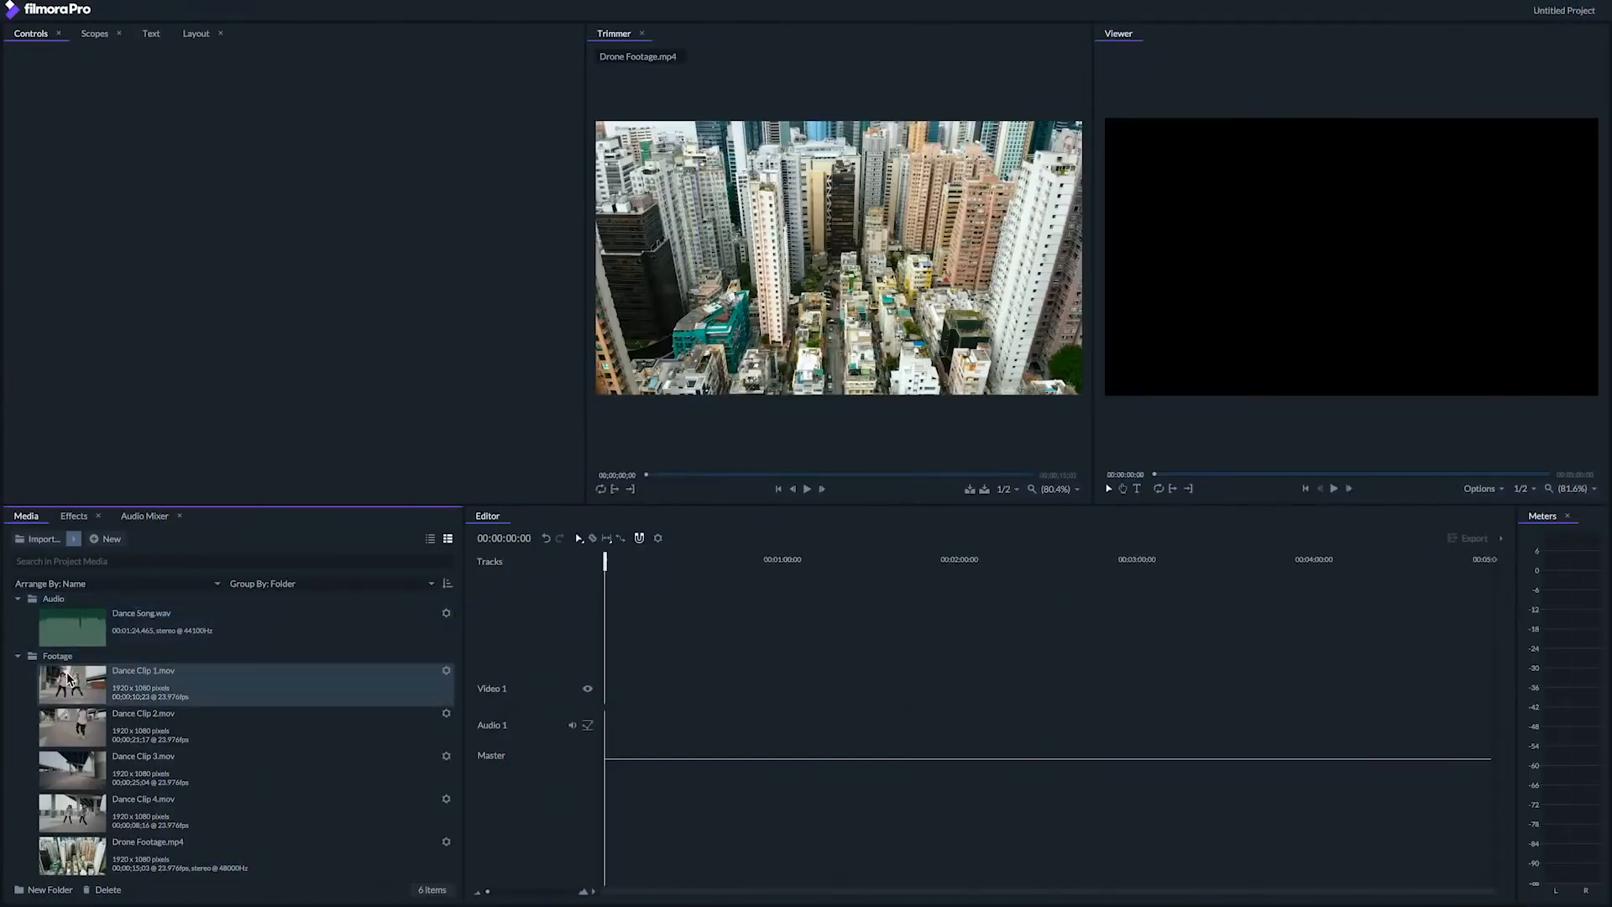
# Step: Open Dance Clip 1.mov in the Trimmer and play it to 00;00;02;10
pyautogui.click(69, 678)
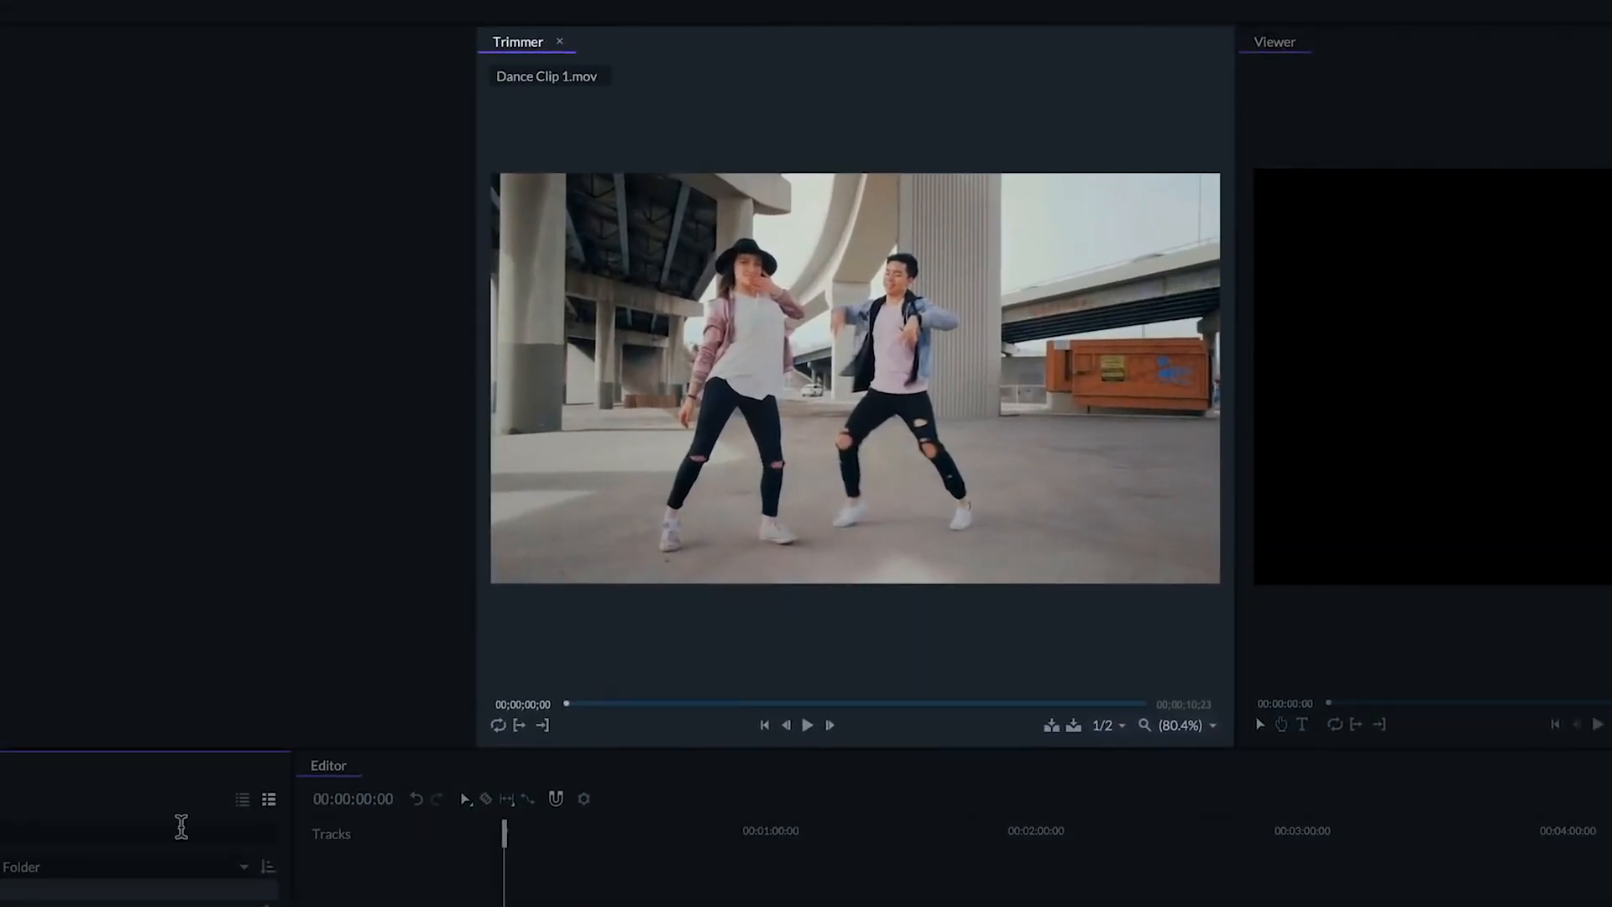
pyautogui.click(560, 670)
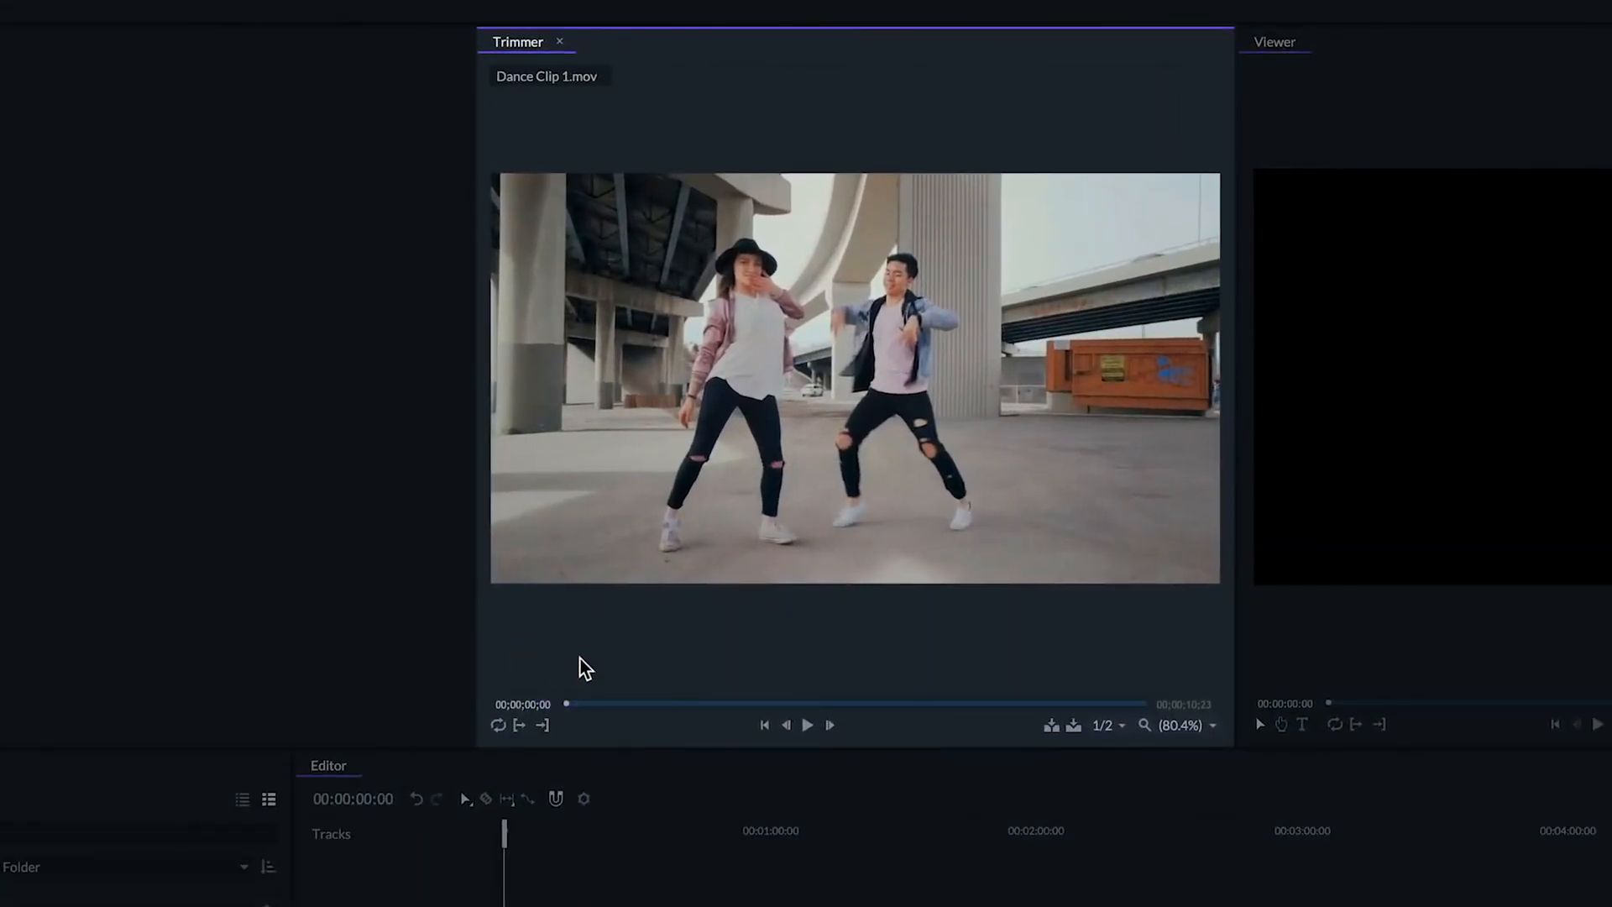
pyautogui.press('space')
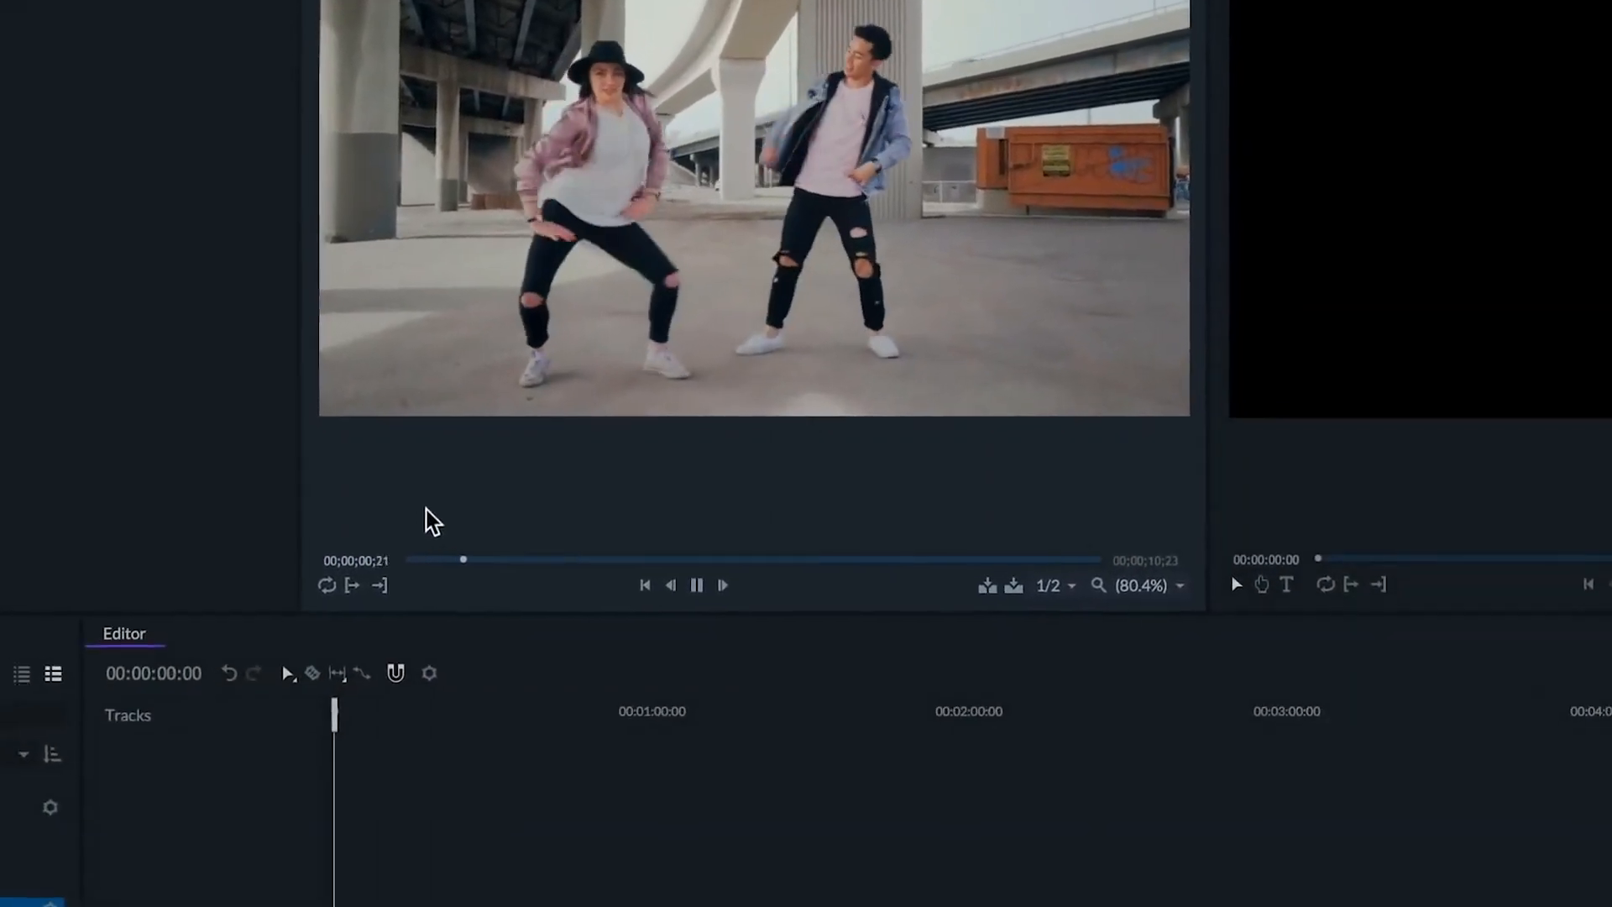
pyautogui.press('space')
# Step: Examine the Trimmer's playback quality and zoom level choices
pyautogui.click(1046, 520)
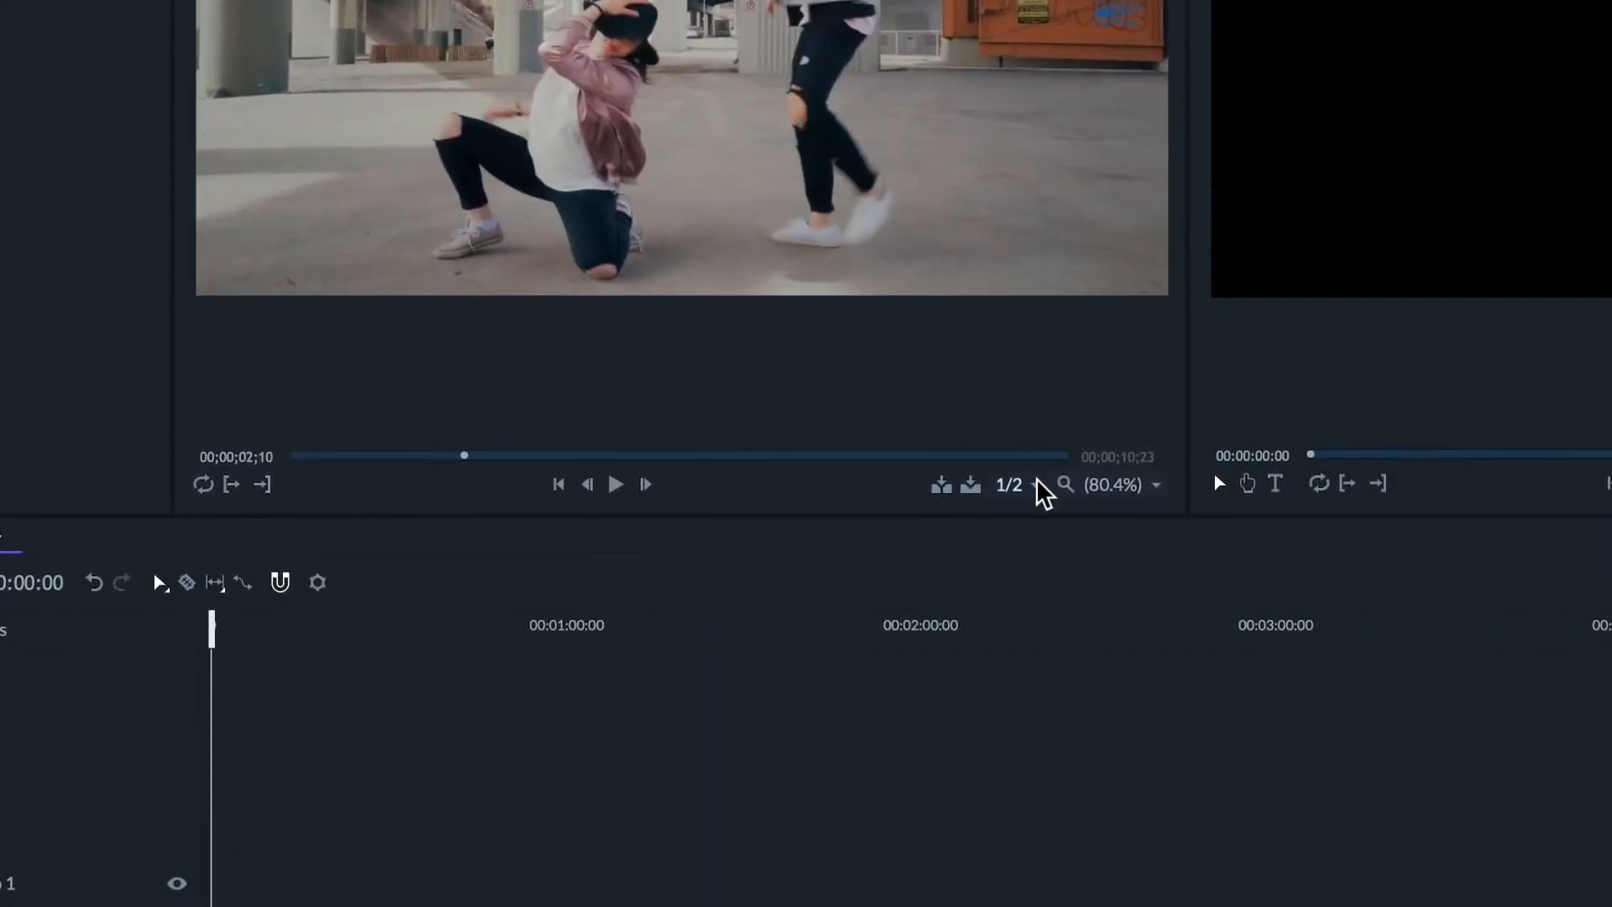
pyautogui.click(1038, 484)
pyautogui.click(1156, 486)
pyautogui.click(1155, 485)
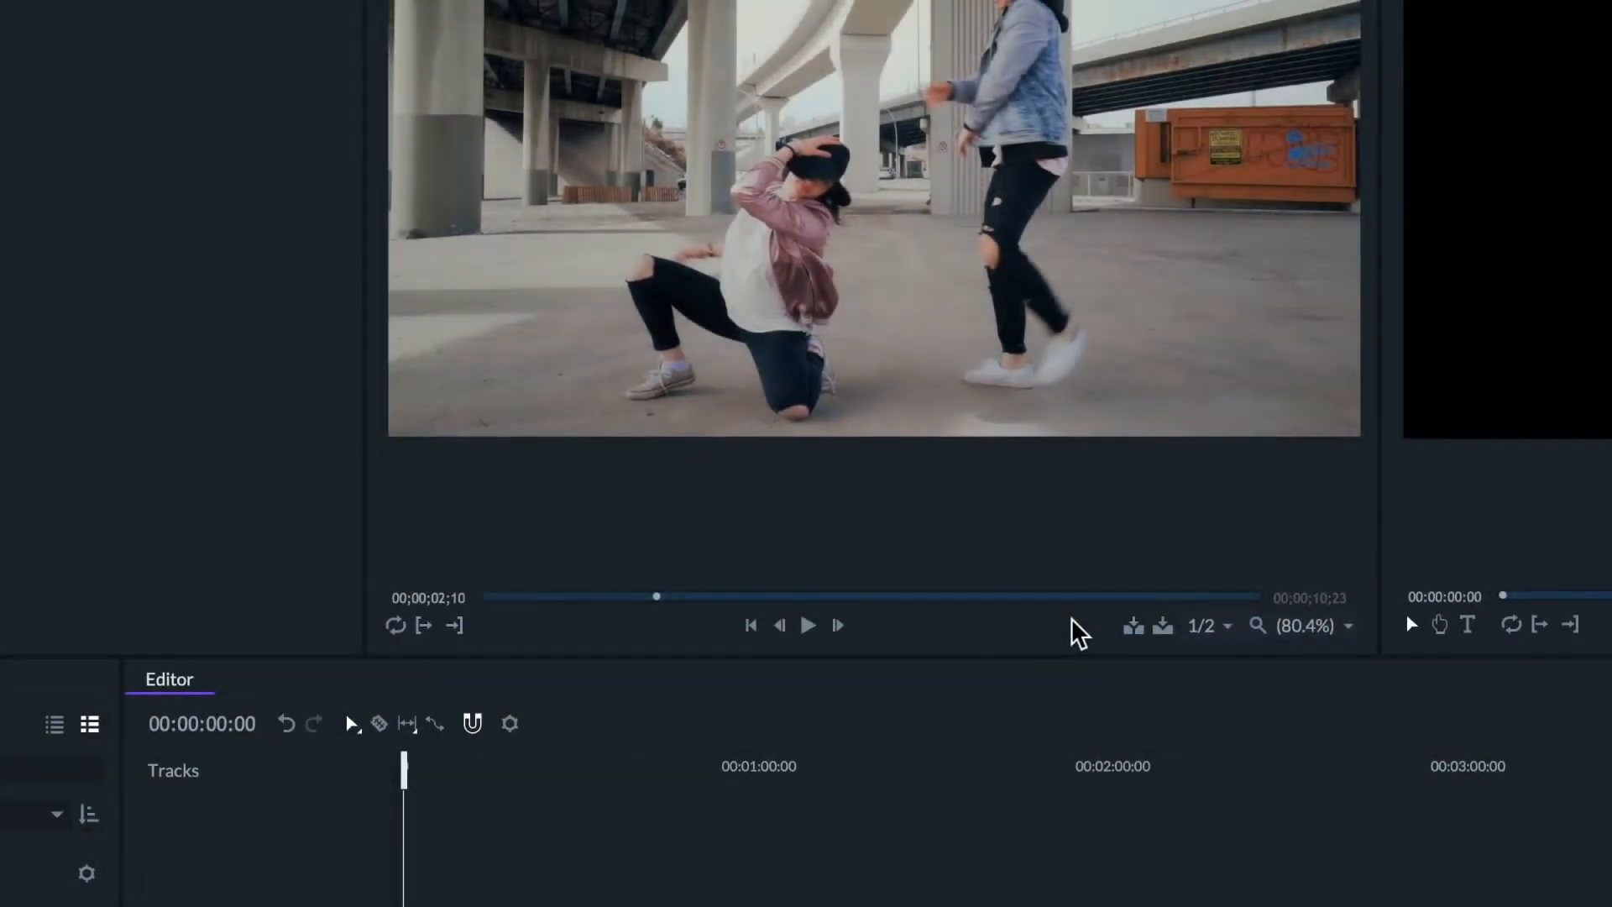
# Step: Mark the in point of Dance Clip 1.mov at 00;00;02;10 and an out point further along the clip
pyautogui.press('i')
pyautogui.click(967, 596)
pyautogui.press('o')
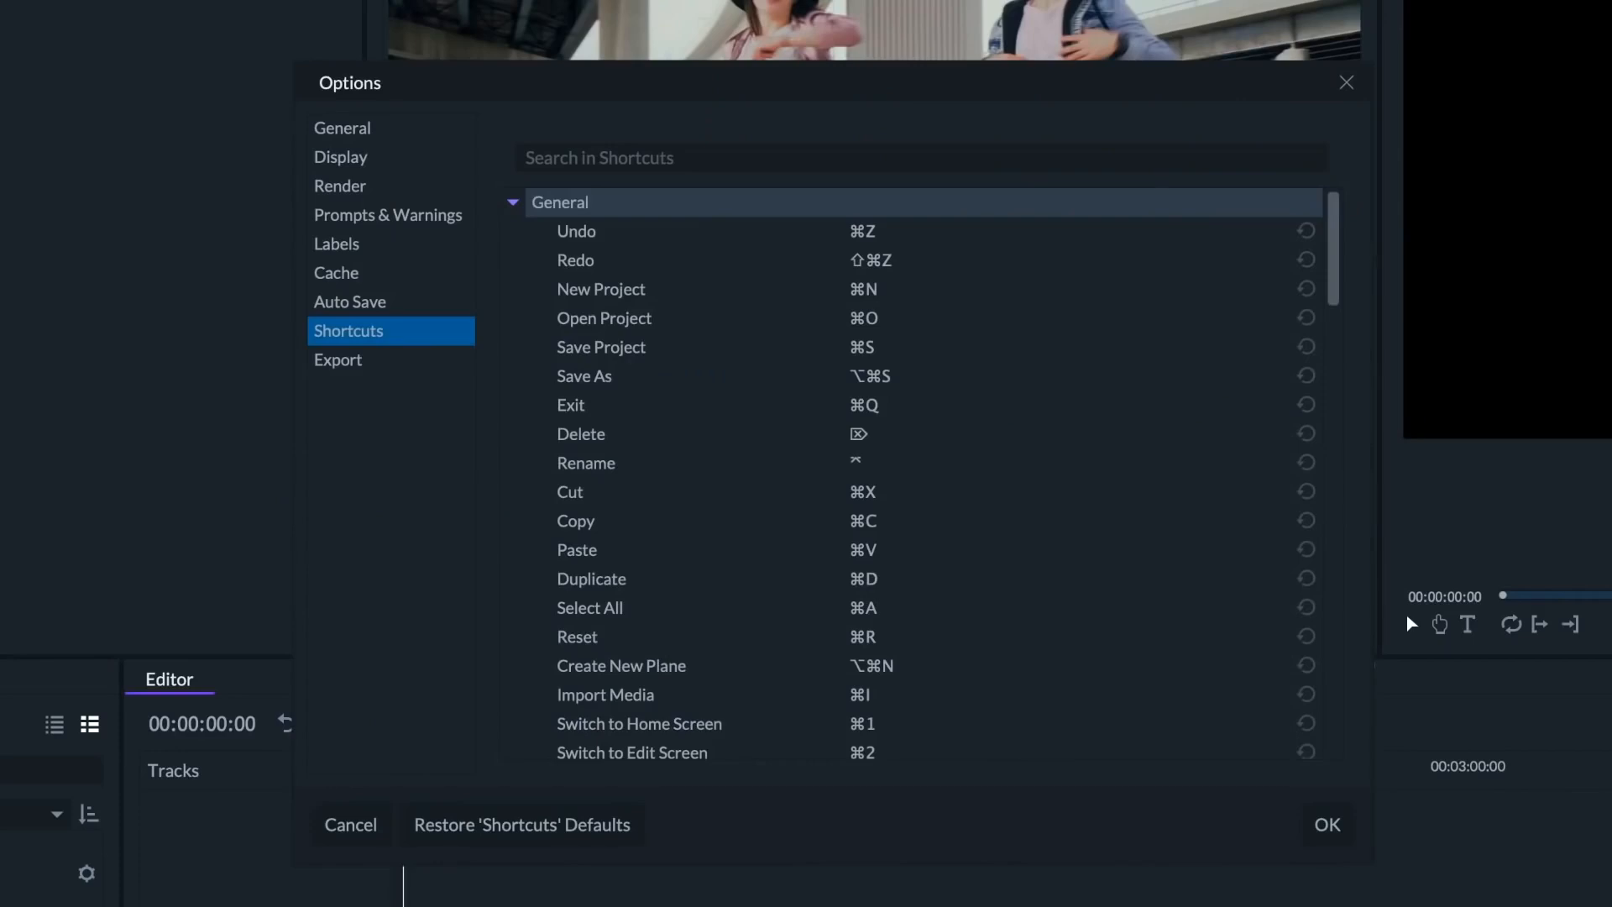
# Step: Look through the keyboard shortcut list and overlay the trimmed section of Dance Clip 1.mov onto the timeline
pyautogui.scroll(-3, 923, 474)
pyautogui.scroll(-5, 923, 477)
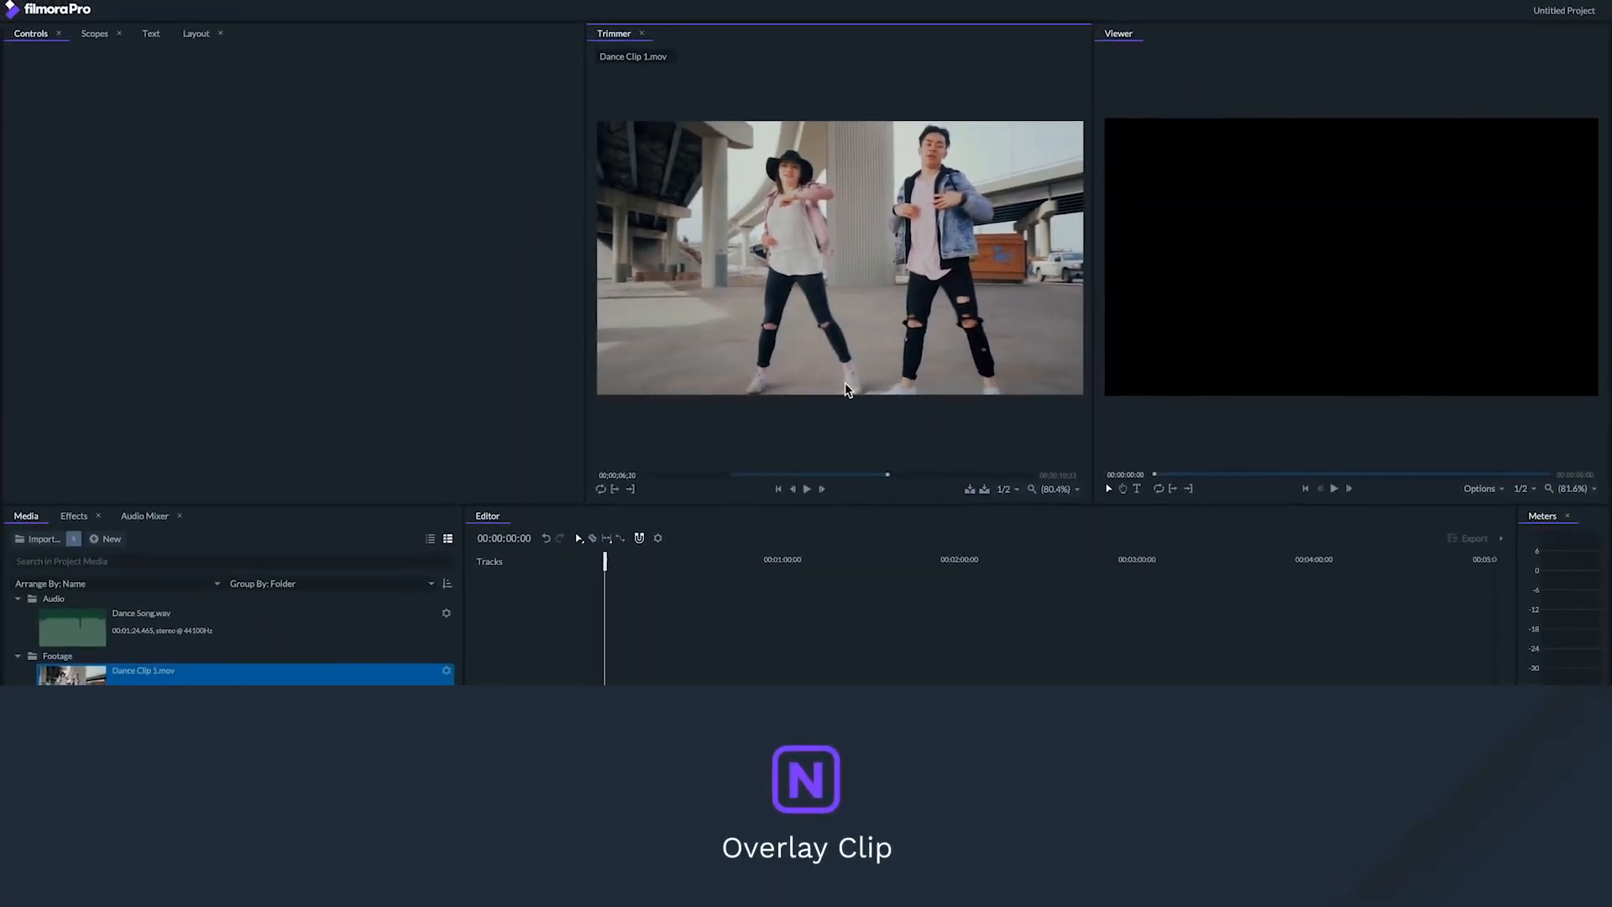
pyautogui.press('n')
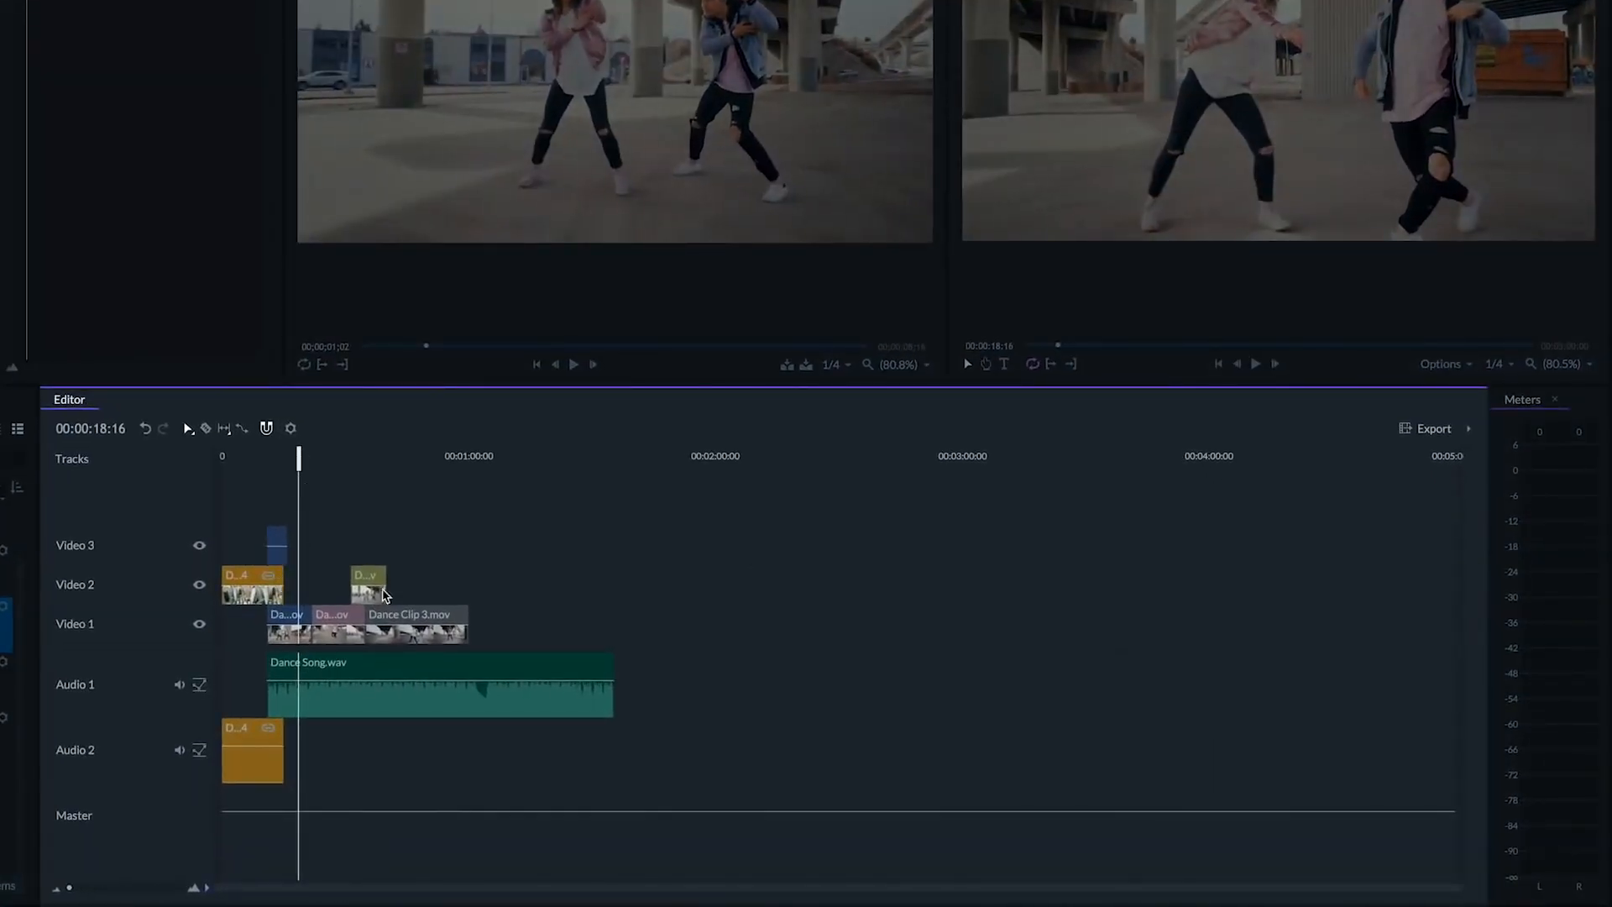
# Step: Reposition the LowerThirds 23 title clip on Video 3 so an extra empty video track is added above it
pyautogui.moveTo(296, 552)
pyautogui.mouseDown()
pyautogui.moveTo(270, 540)
pyautogui.moveTo(277, 504)
pyautogui.moveTo(279, 538)
pyautogui.mouseUp()
# Step: Hide tracks Video 1 and Video 2 and mute Audio 1 and Audio 2, and switch them all back on
pyautogui.click(199, 624)
pyautogui.click(199, 585)
pyautogui.click(178, 685)
pyautogui.click(179, 749)
pyautogui.click(179, 685)
pyautogui.click(199, 624)
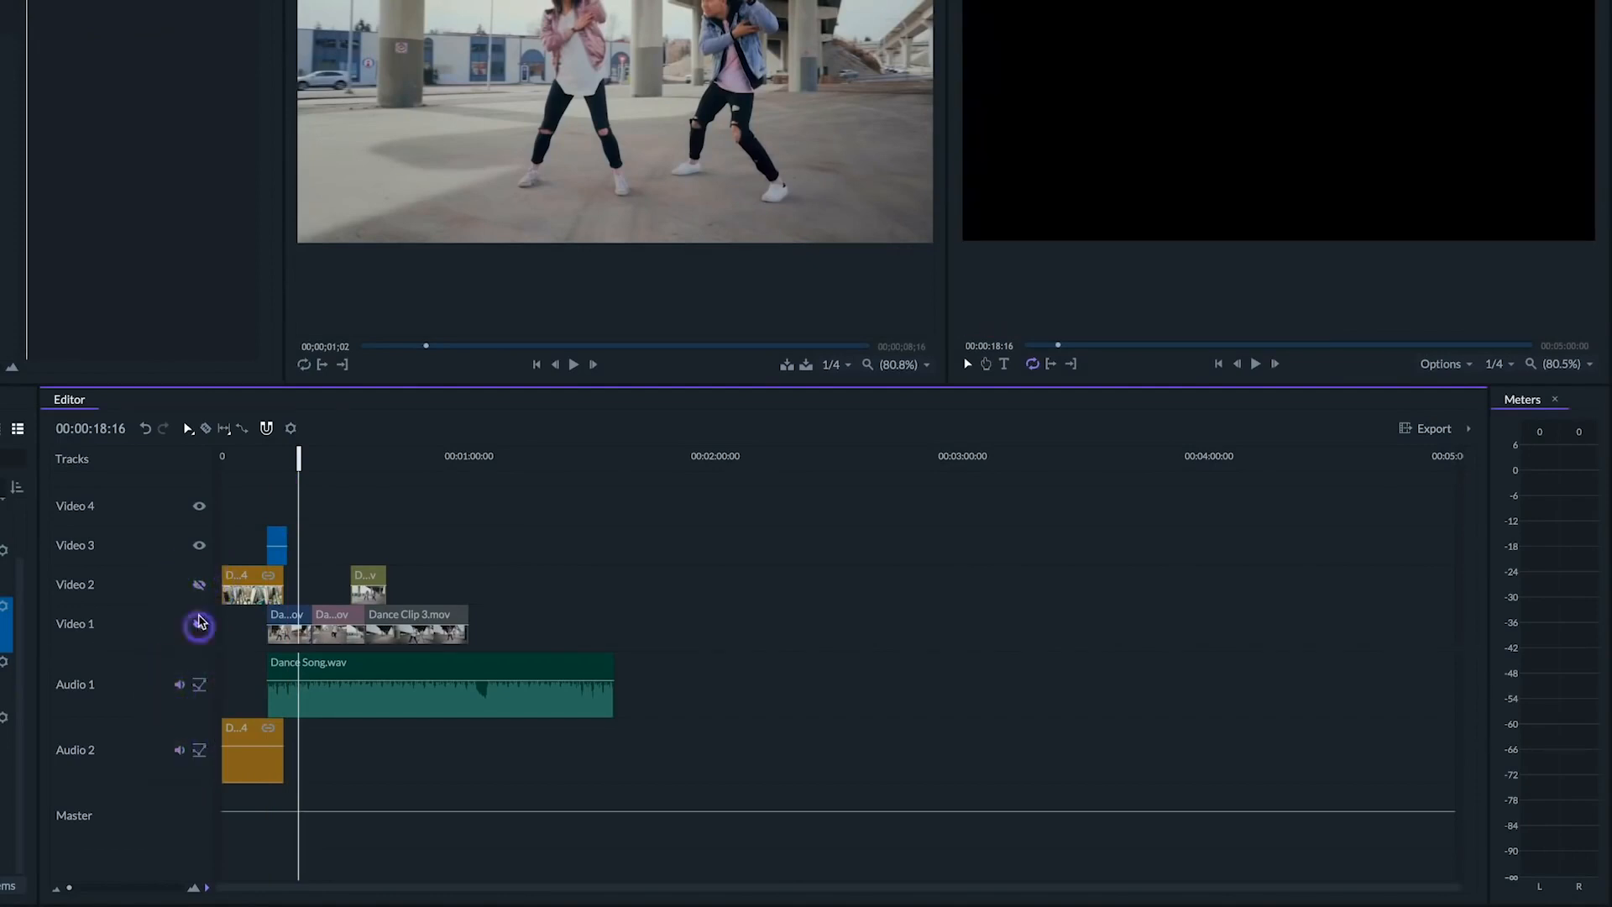
pyautogui.click(199, 585)
# Step: Scrub the timeline to 00:00:33:14 and examine the clip arrangement at closer and wider zoom levels
pyautogui.moveTo(299, 458); pyautogui.dragTo(356, 470)
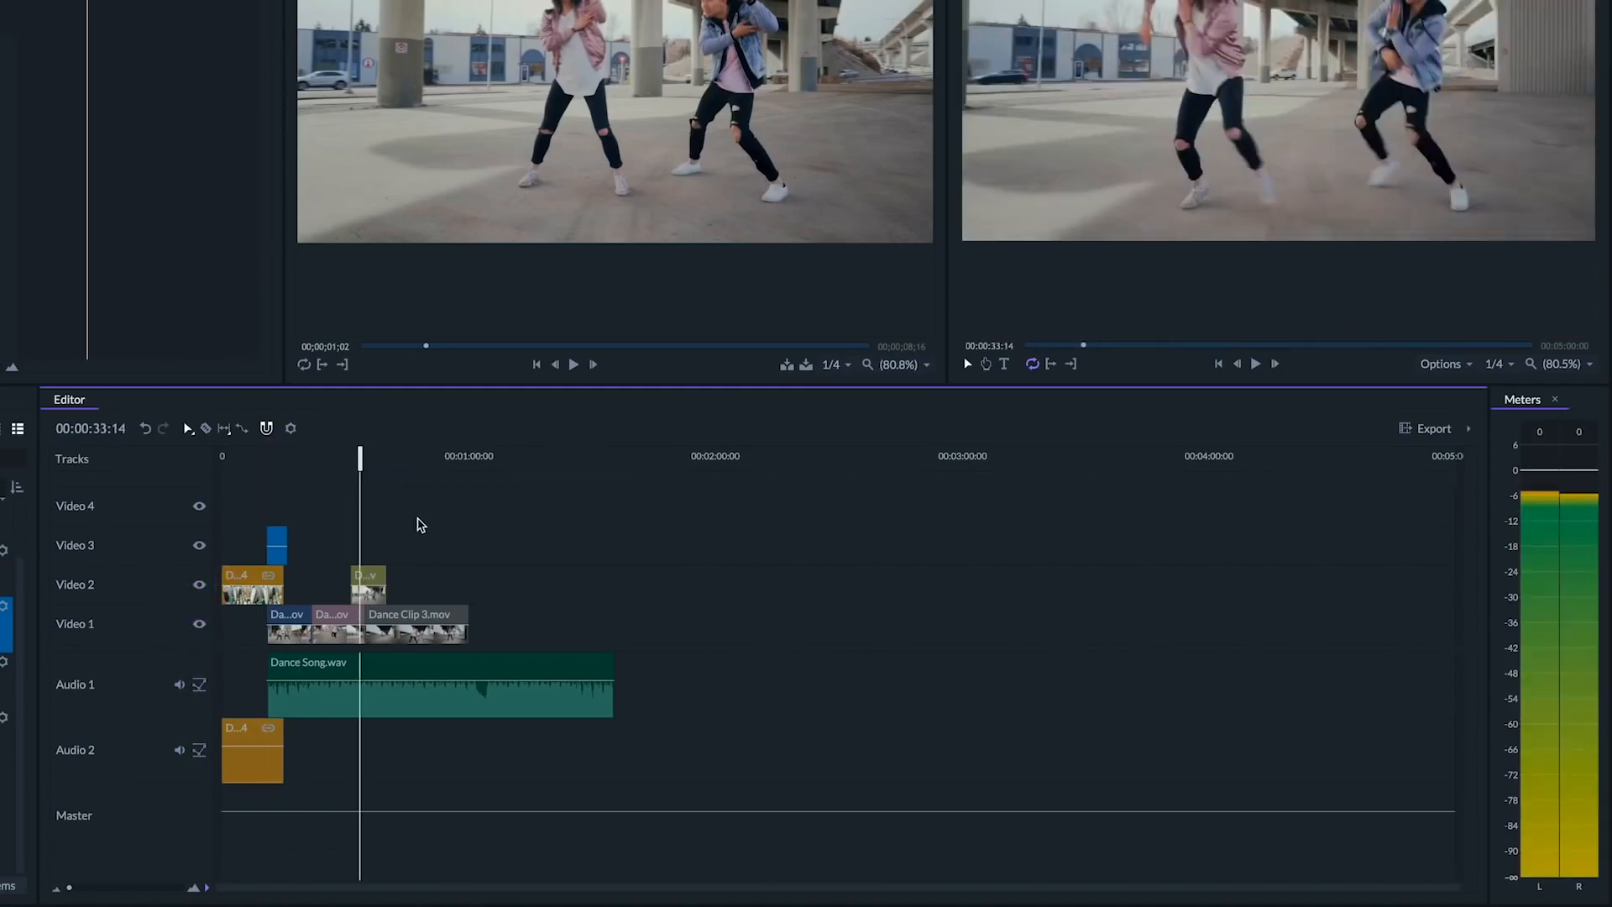
pyautogui.moveTo(67, 888); pyautogui.dragTo(72, 887)
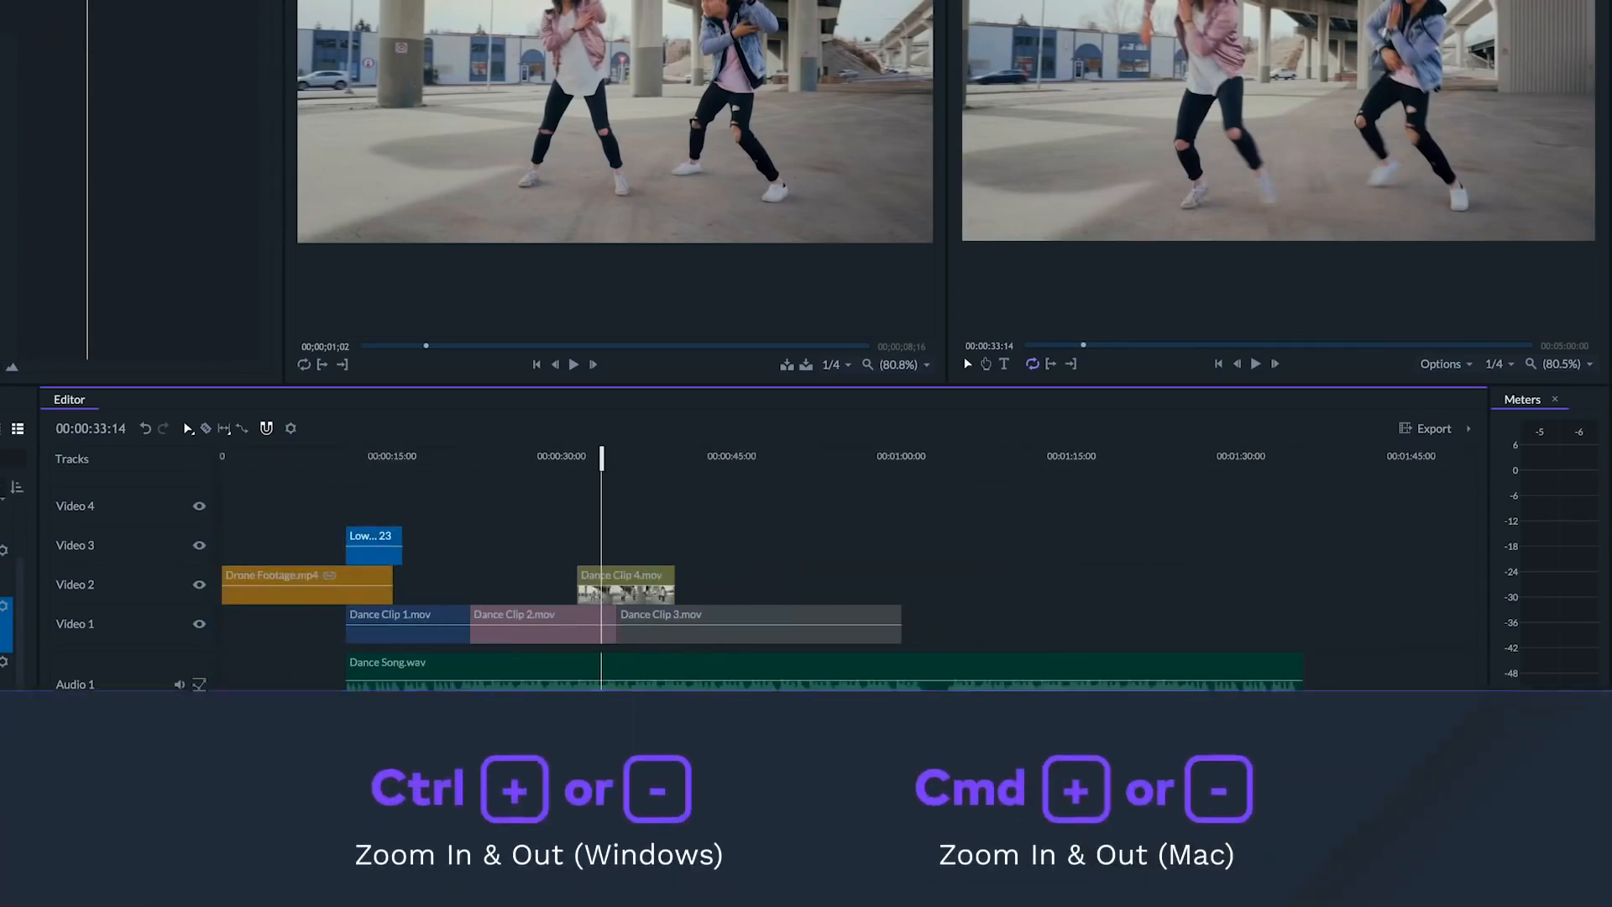
pyautogui.hotkey('ctrl', '+')
pyautogui.hotkey('ctrl', '+')
pyautogui.hotkey('ctrl', '-')
pyautogui.hotkey('ctrl', '-')
pyautogui.hotkey('ctrl', '-')
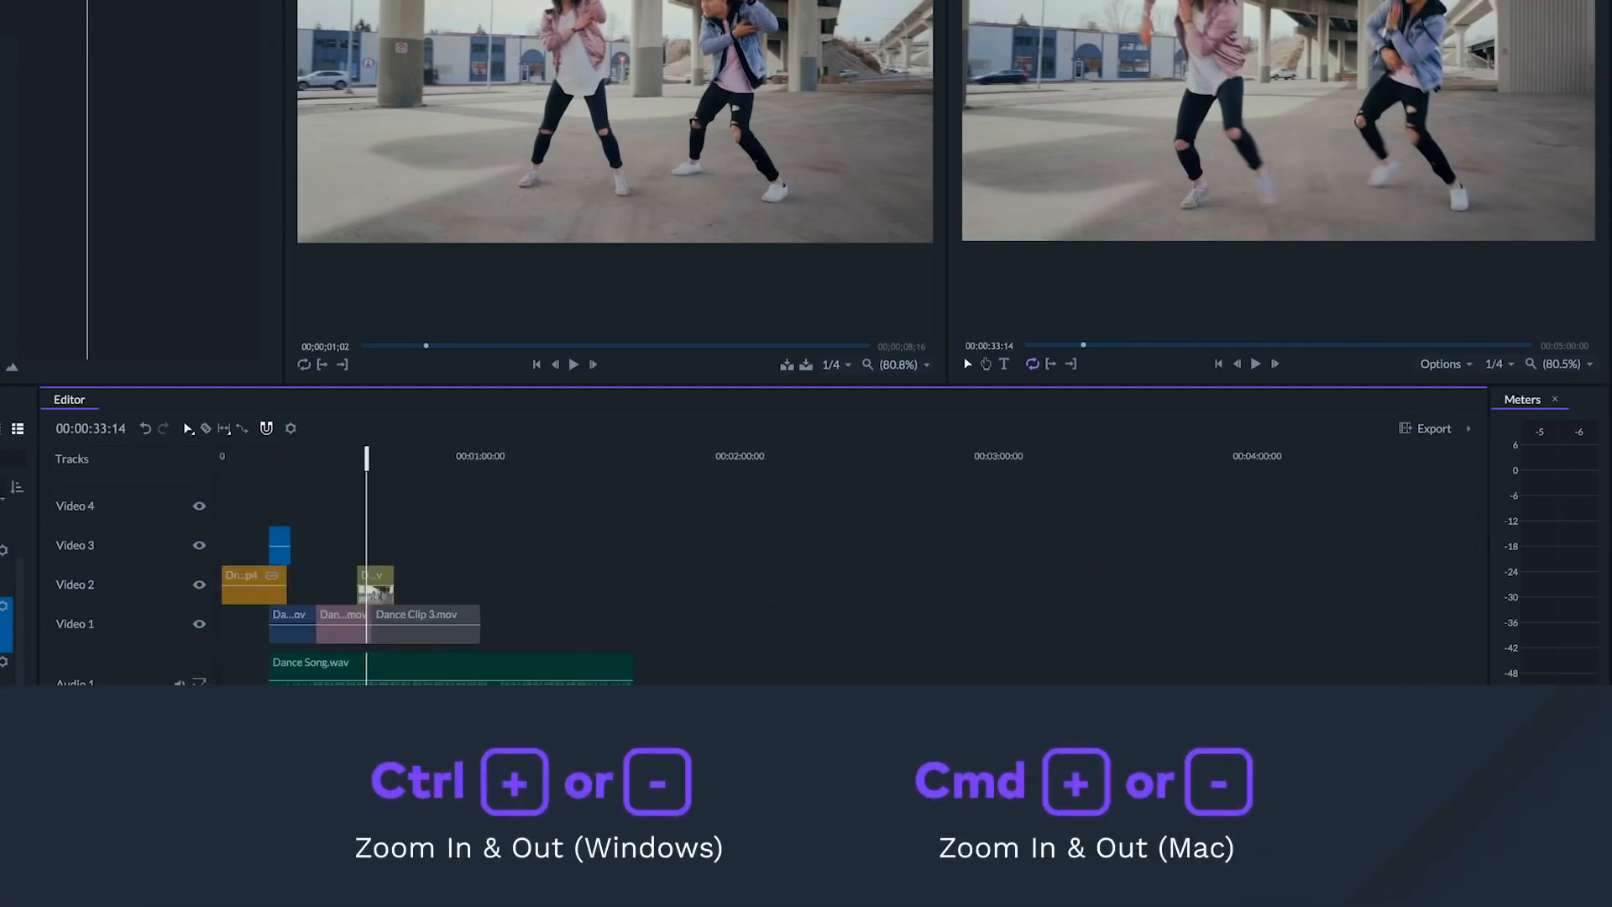
pyautogui.click(338, 519)
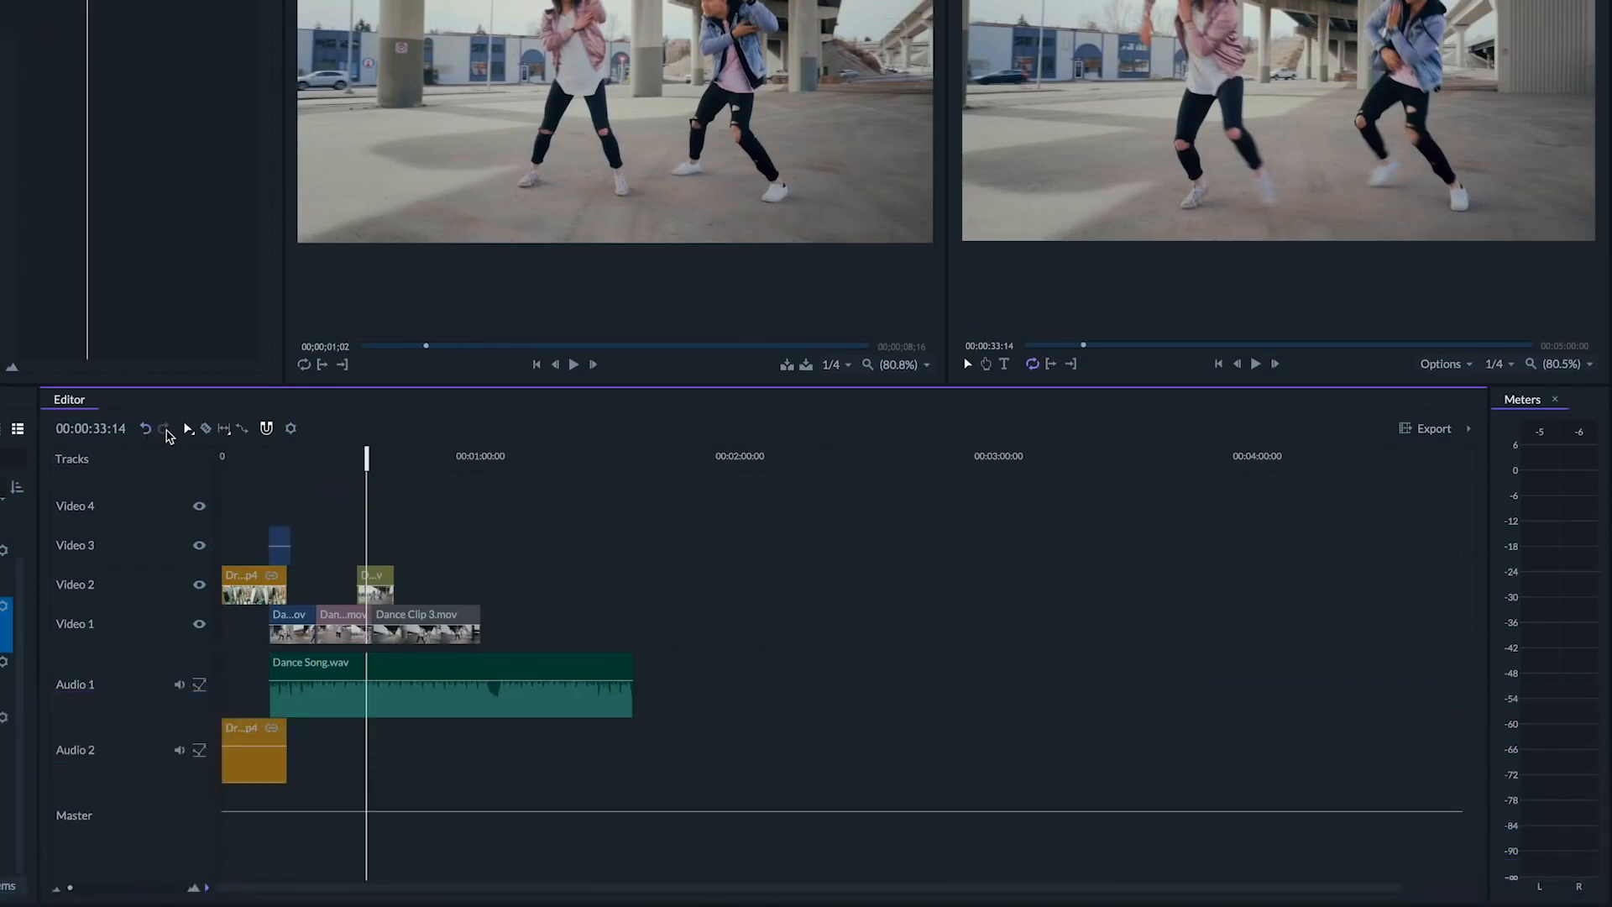
# Step: Slice Dance Clip 3.mov near its middle on Video 1, and undo the cut
pyautogui.click(206, 430)
pyautogui.click(419, 615)
pyautogui.hotkey('ctrl', 'z')
# Step: Slip the footage of Dance Clip 2.mov within its place on Video 1, and turn off timeline snapping
pyautogui.click(224, 428)
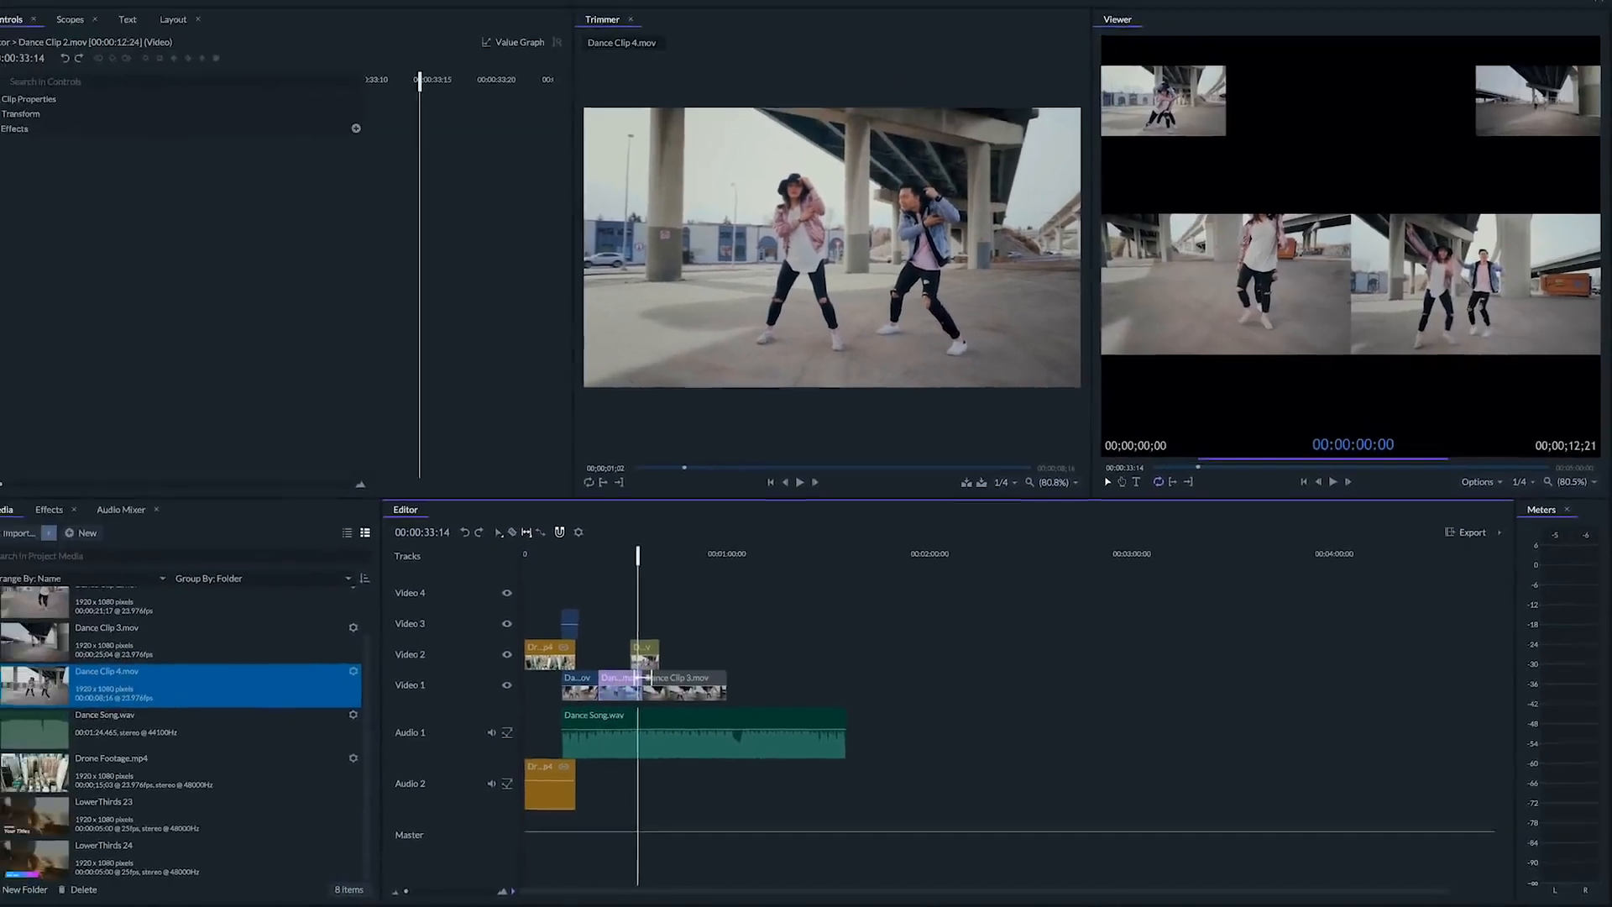
pyautogui.moveTo(645, 677); pyautogui.dragTo(613, 666)
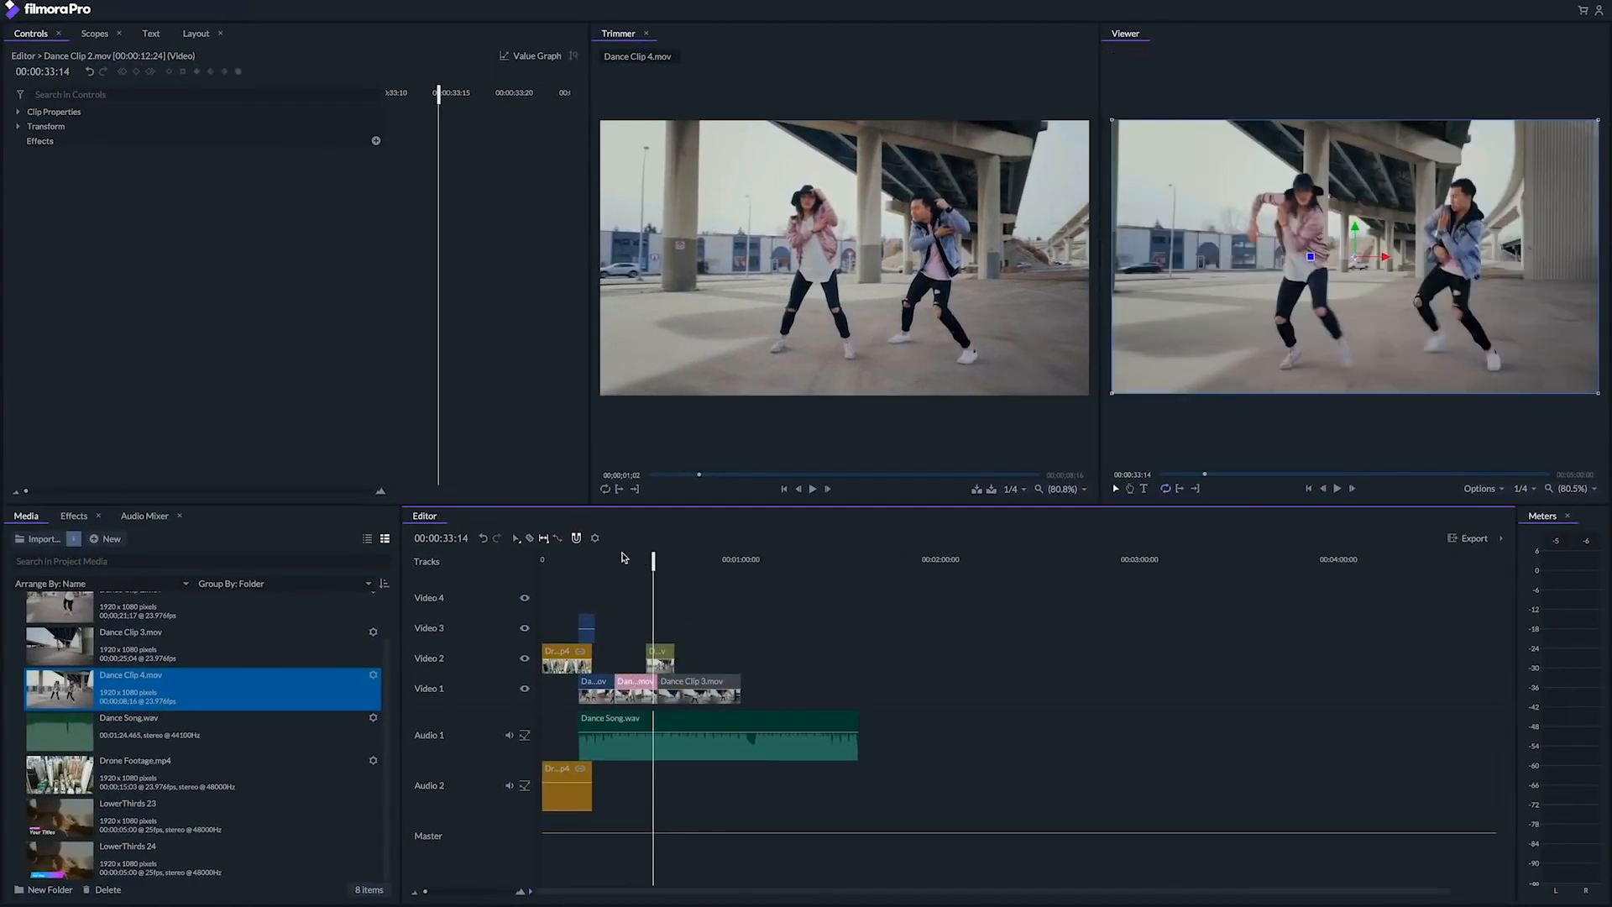
pyautogui.click(577, 539)
# Step: Check the project's template, duration, video and audio settings, and play the timeline past 00:00:43:16
pyautogui.click(596, 539)
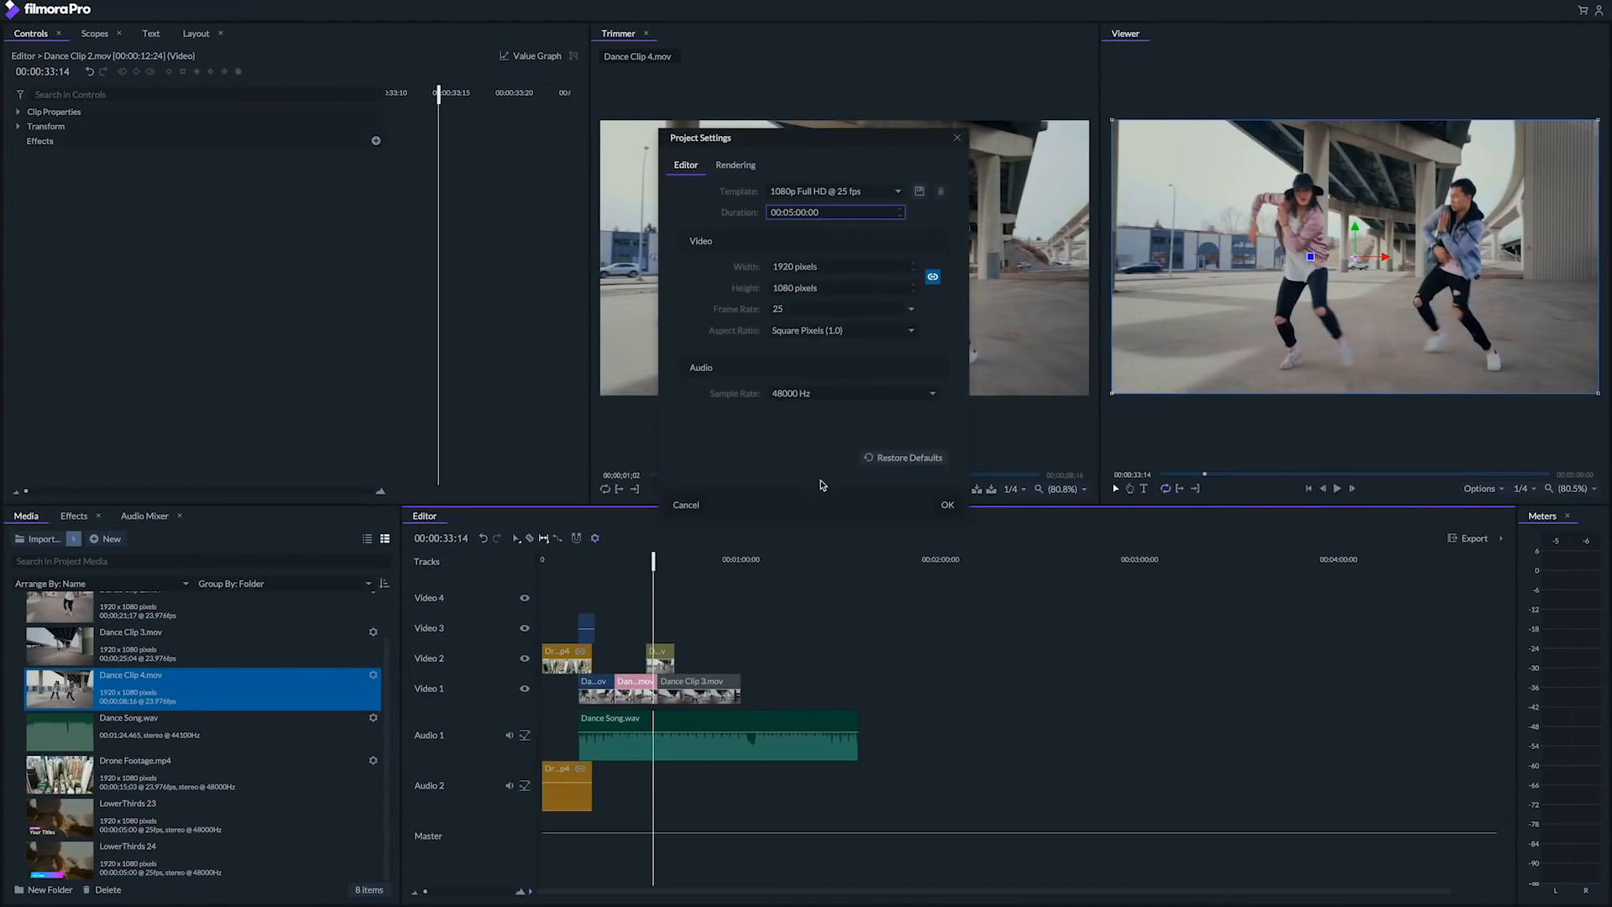
pyautogui.click(947, 506)
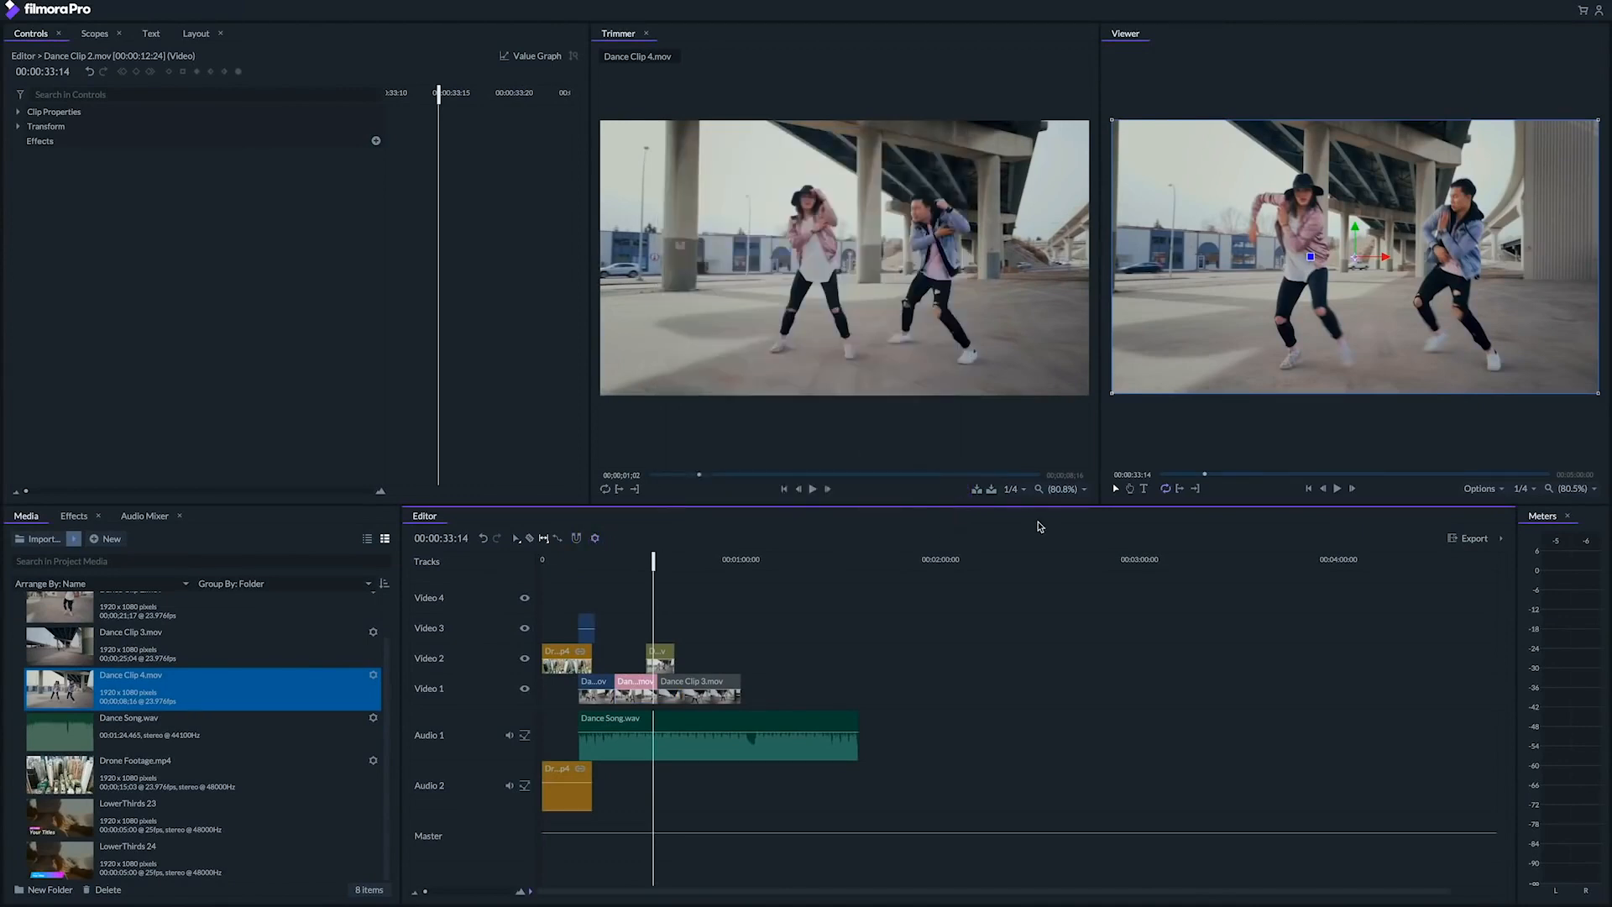
pyautogui.press('space')
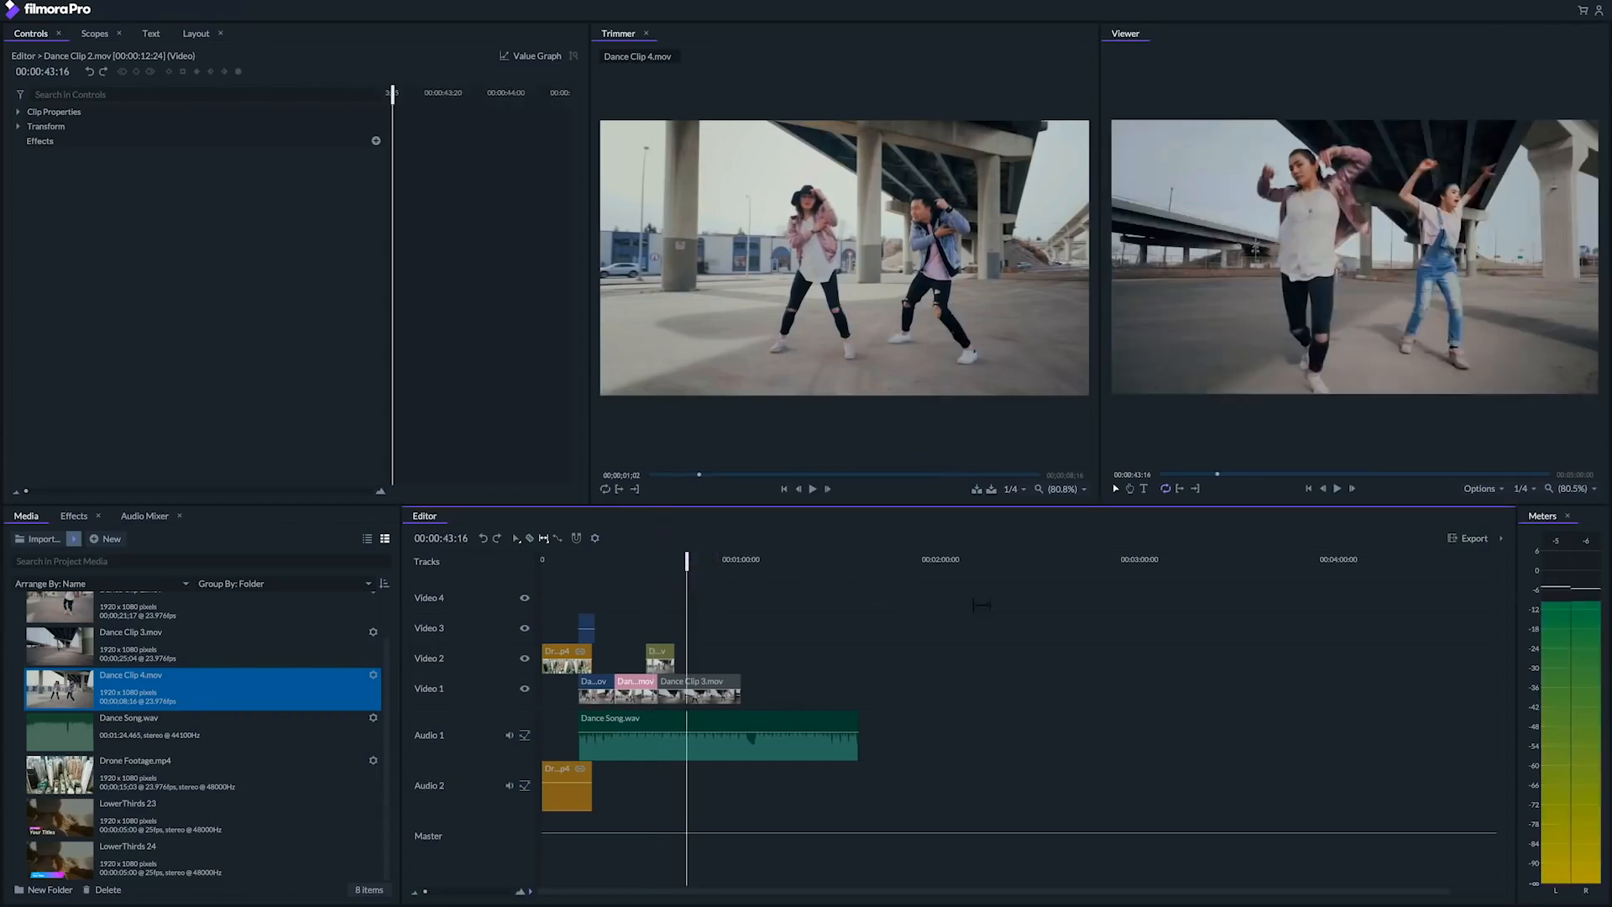
pyautogui.press('space')
# Step: Shift the selected clip's picture slightly to the left within the frame
pyautogui.moveTo(1384, 257); pyautogui.dragTo(1315, 270)
pyautogui.moveTo(1315, 269); pyautogui.dragTo(1315, 271)
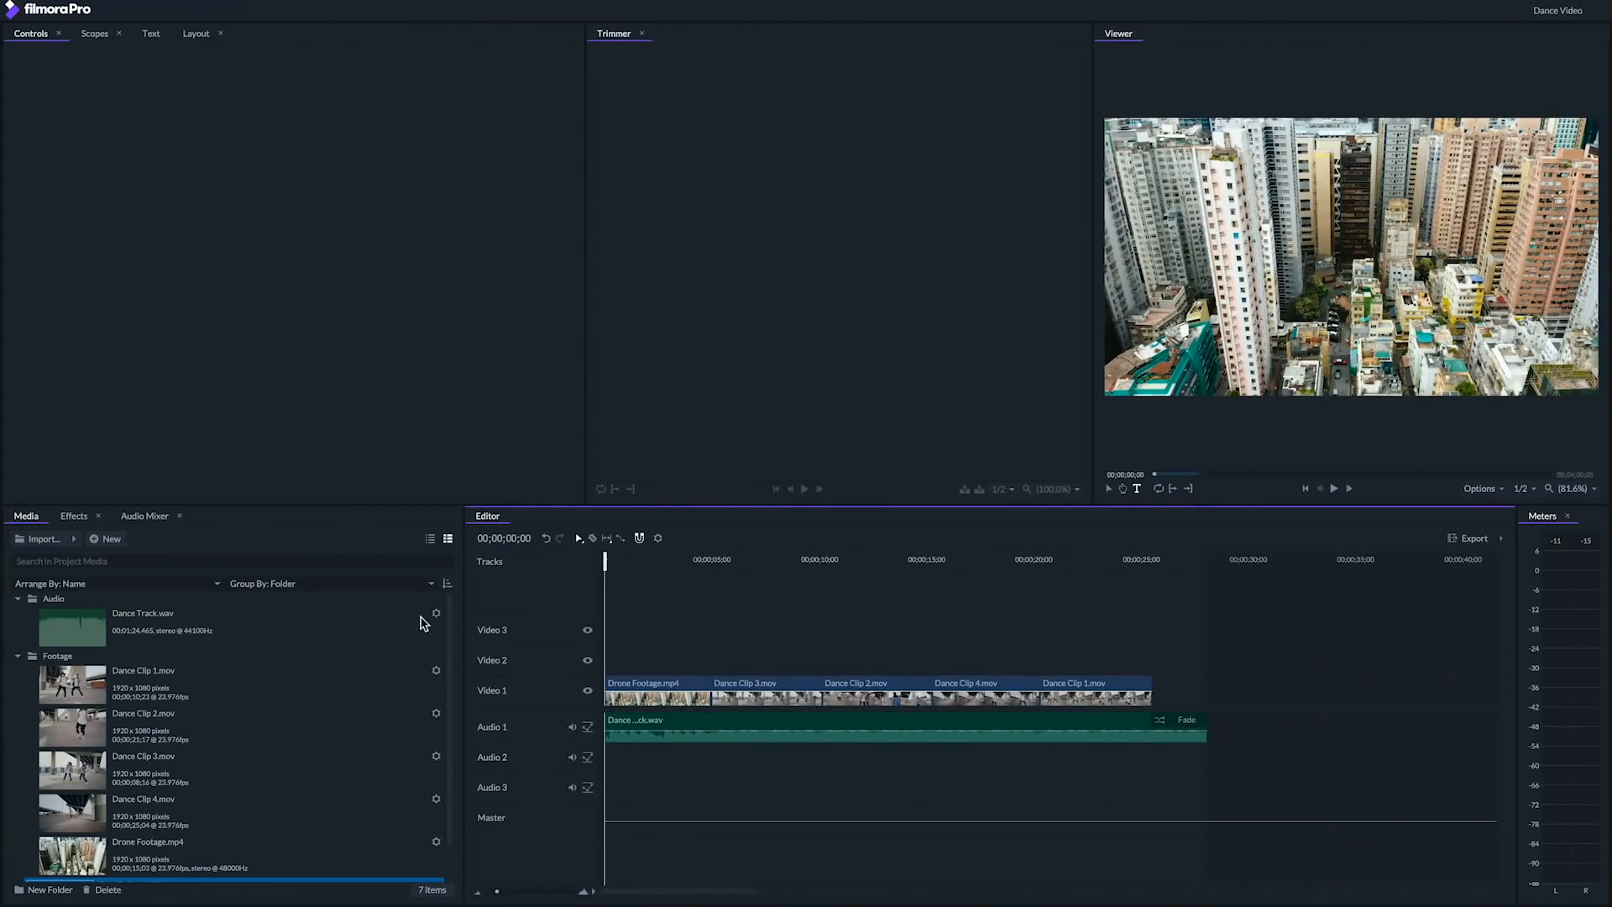
# Step: Place Doodle Pack - Title 1 on Video 2 at the start of the timeline, above Drone Footage.mp4
pyautogui.scroll(-1, 361, 698)
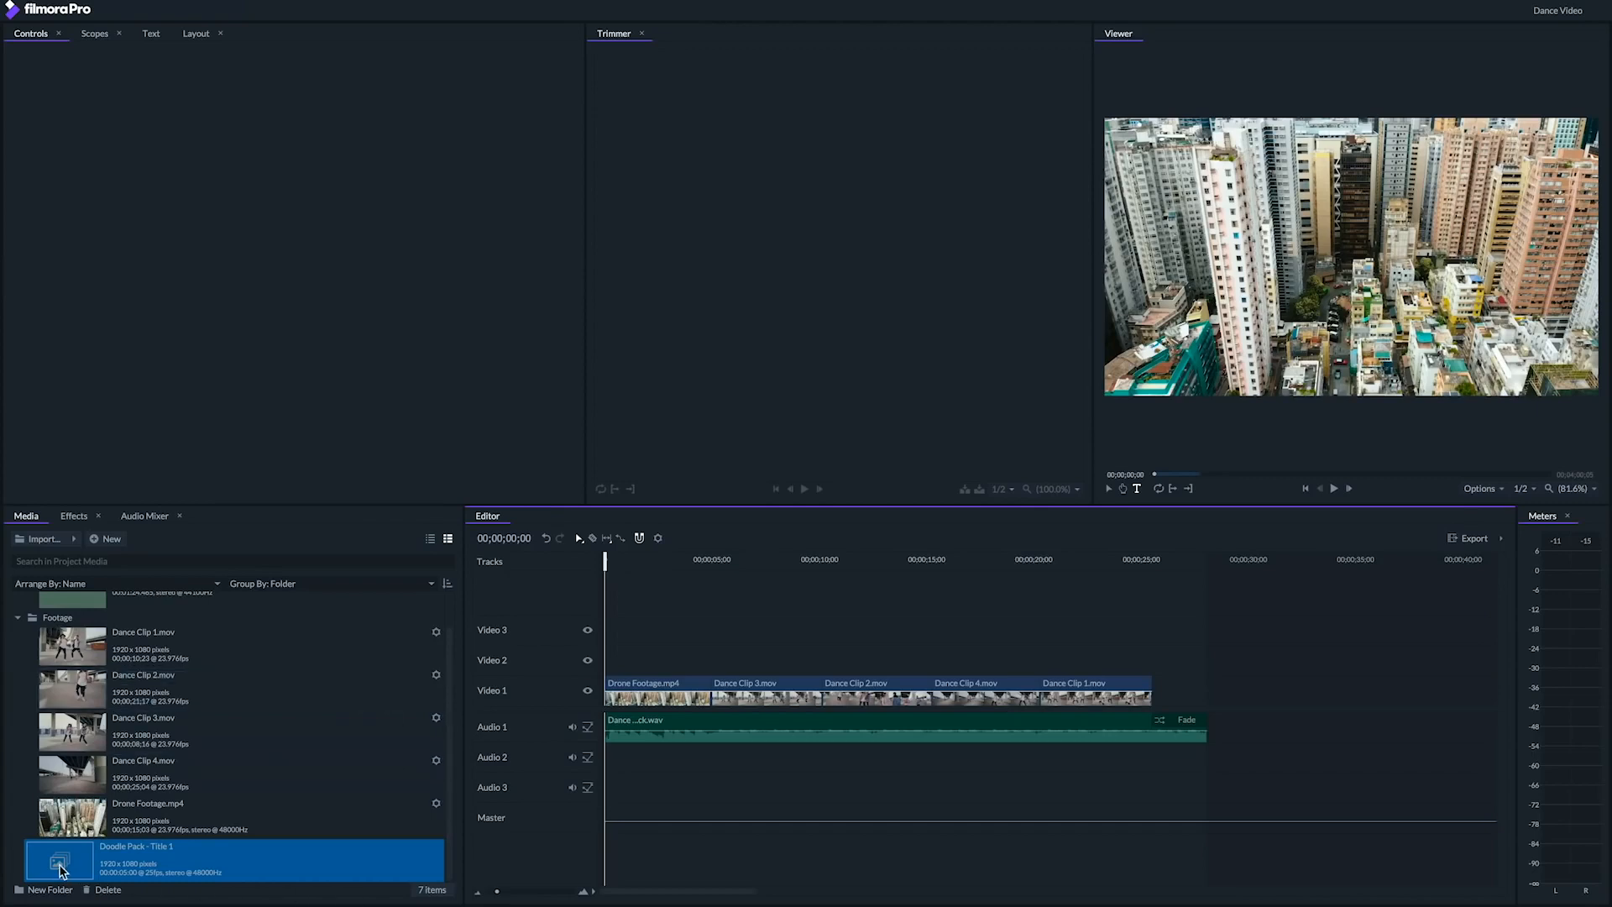
pyautogui.moveTo(58, 871)
pyautogui.mouseDown()
pyautogui.moveTo(615, 669)
pyautogui.moveTo(601, 667)
pyautogui.mouseUp()
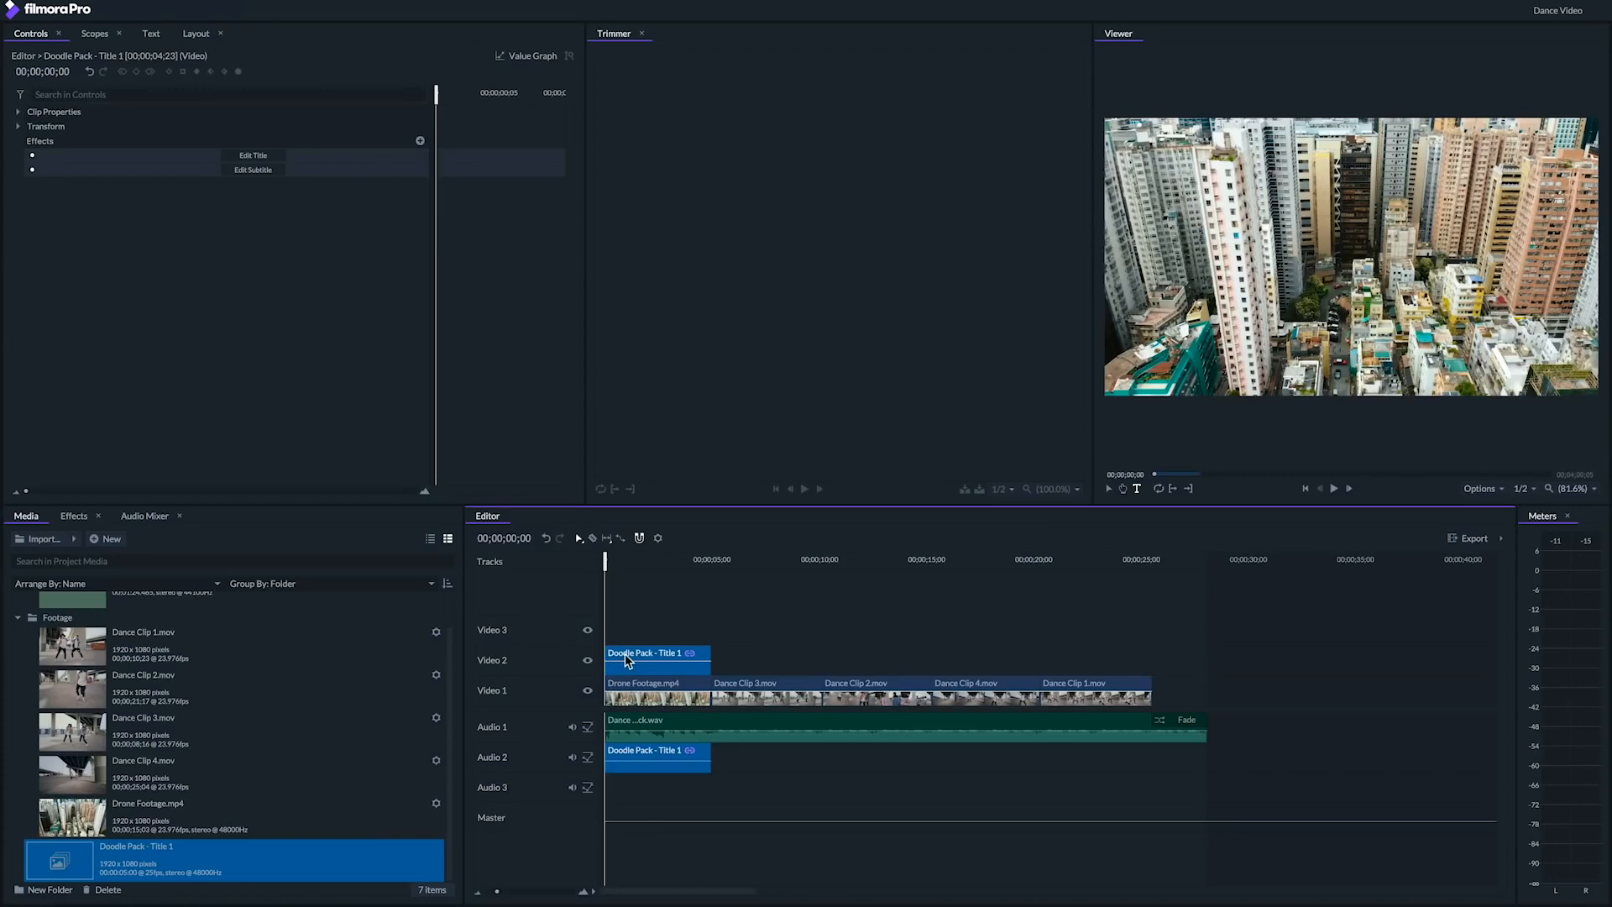
# Step: With the playhead at 00;00;01;14, set the title to the presenters' names followed by "Present:" and the subtitle to "Urban Moves"
pyautogui.click(639, 569)
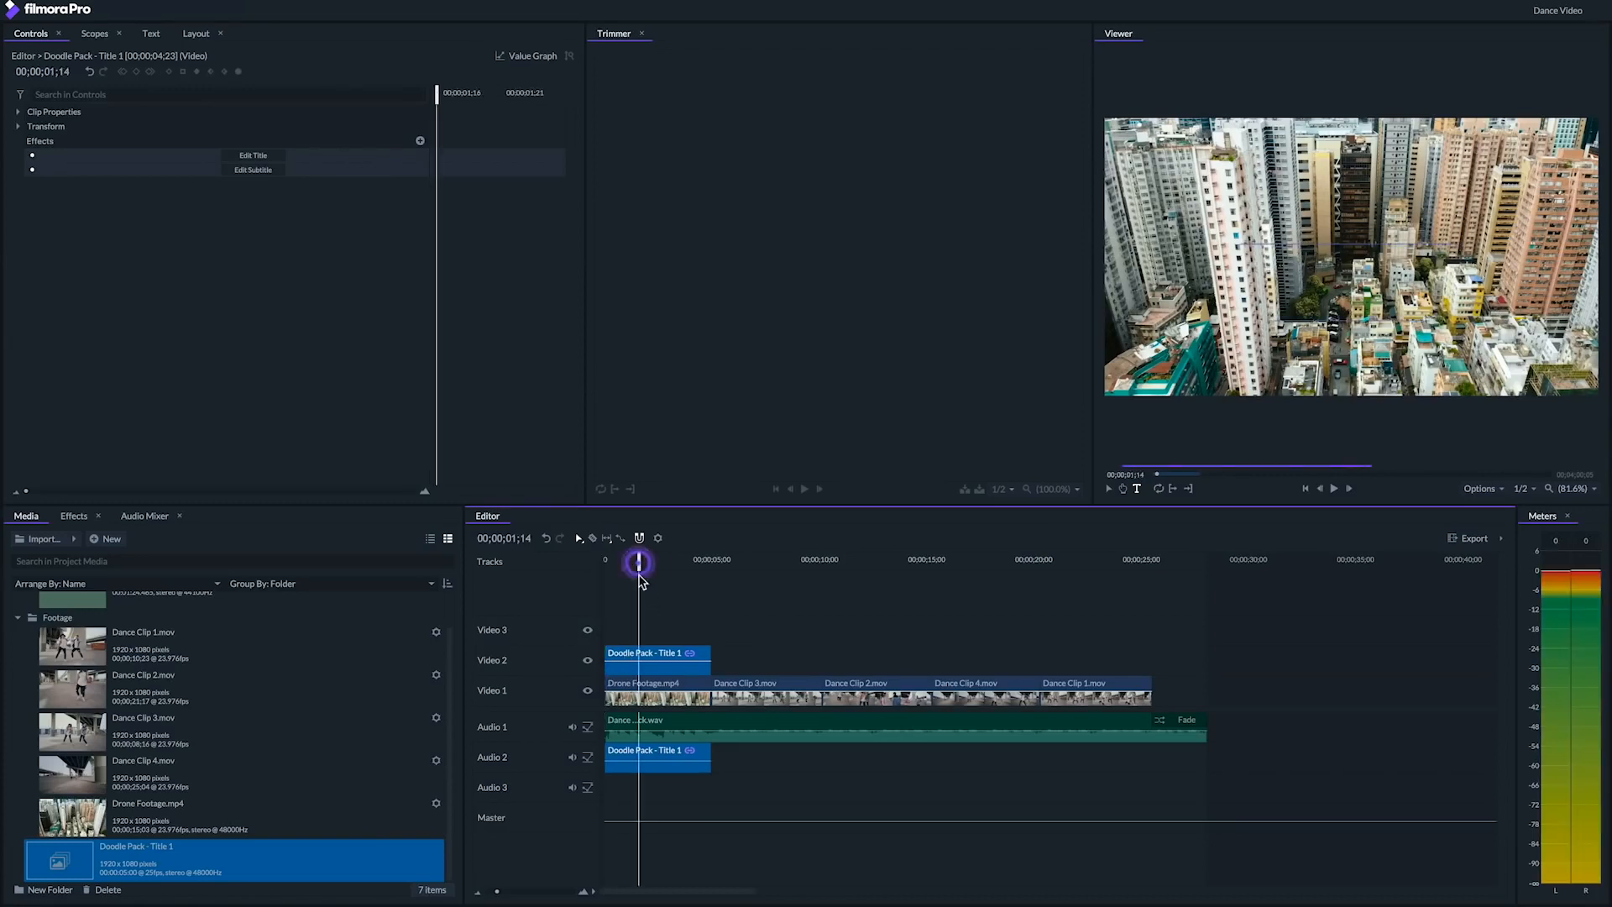
pyautogui.click(638, 655)
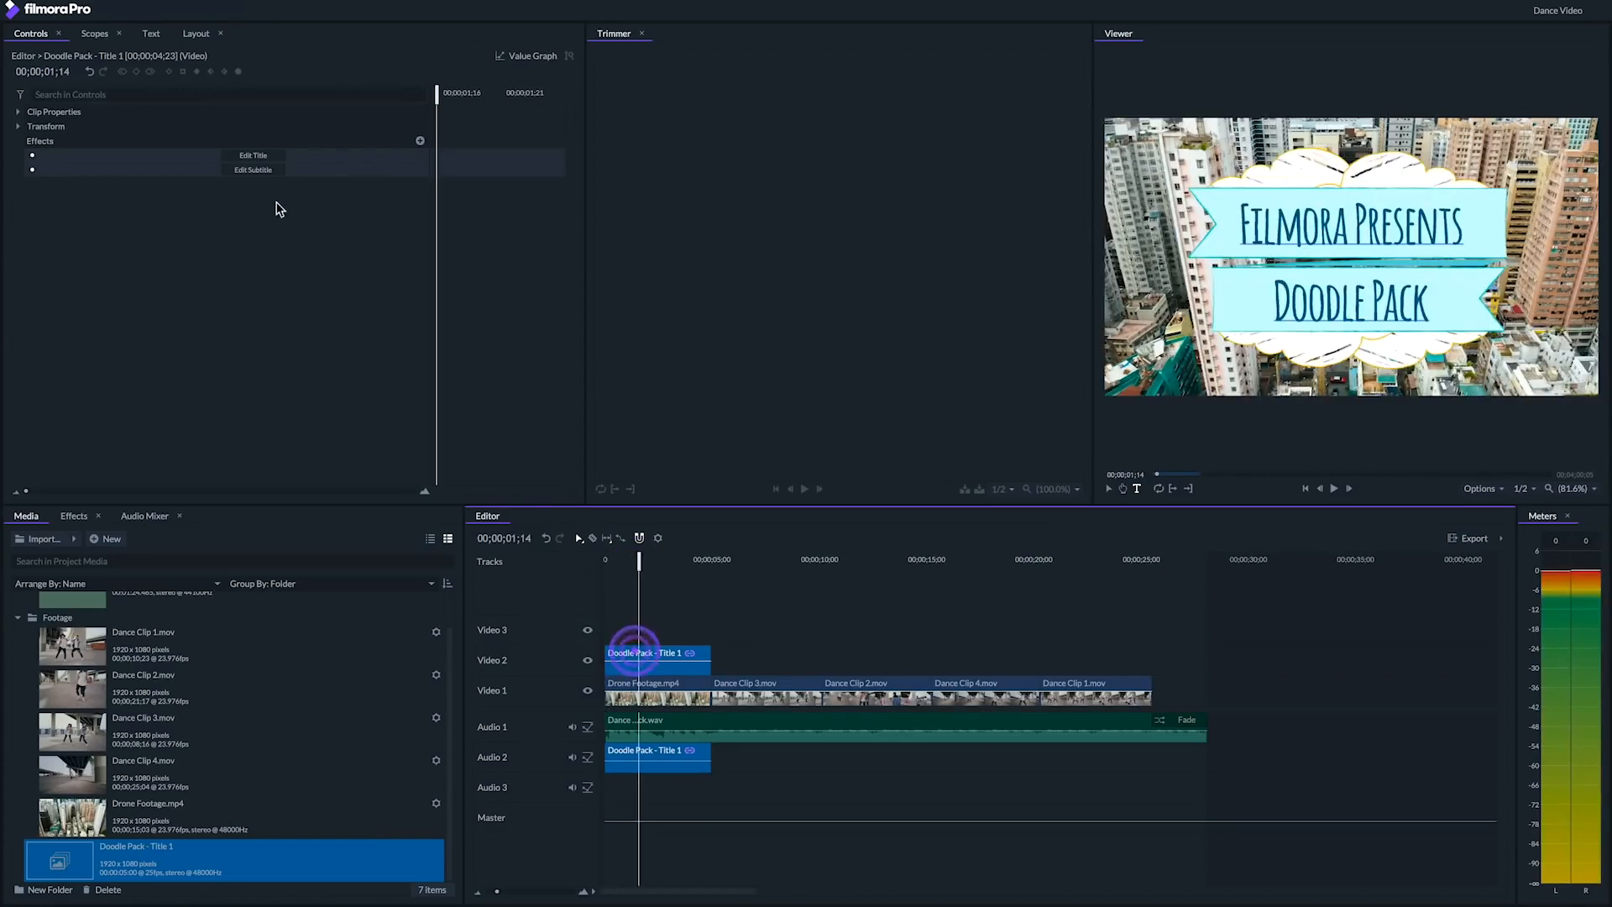
pyautogui.click(256, 156)
pyautogui.write('Jake & Ana Present:')
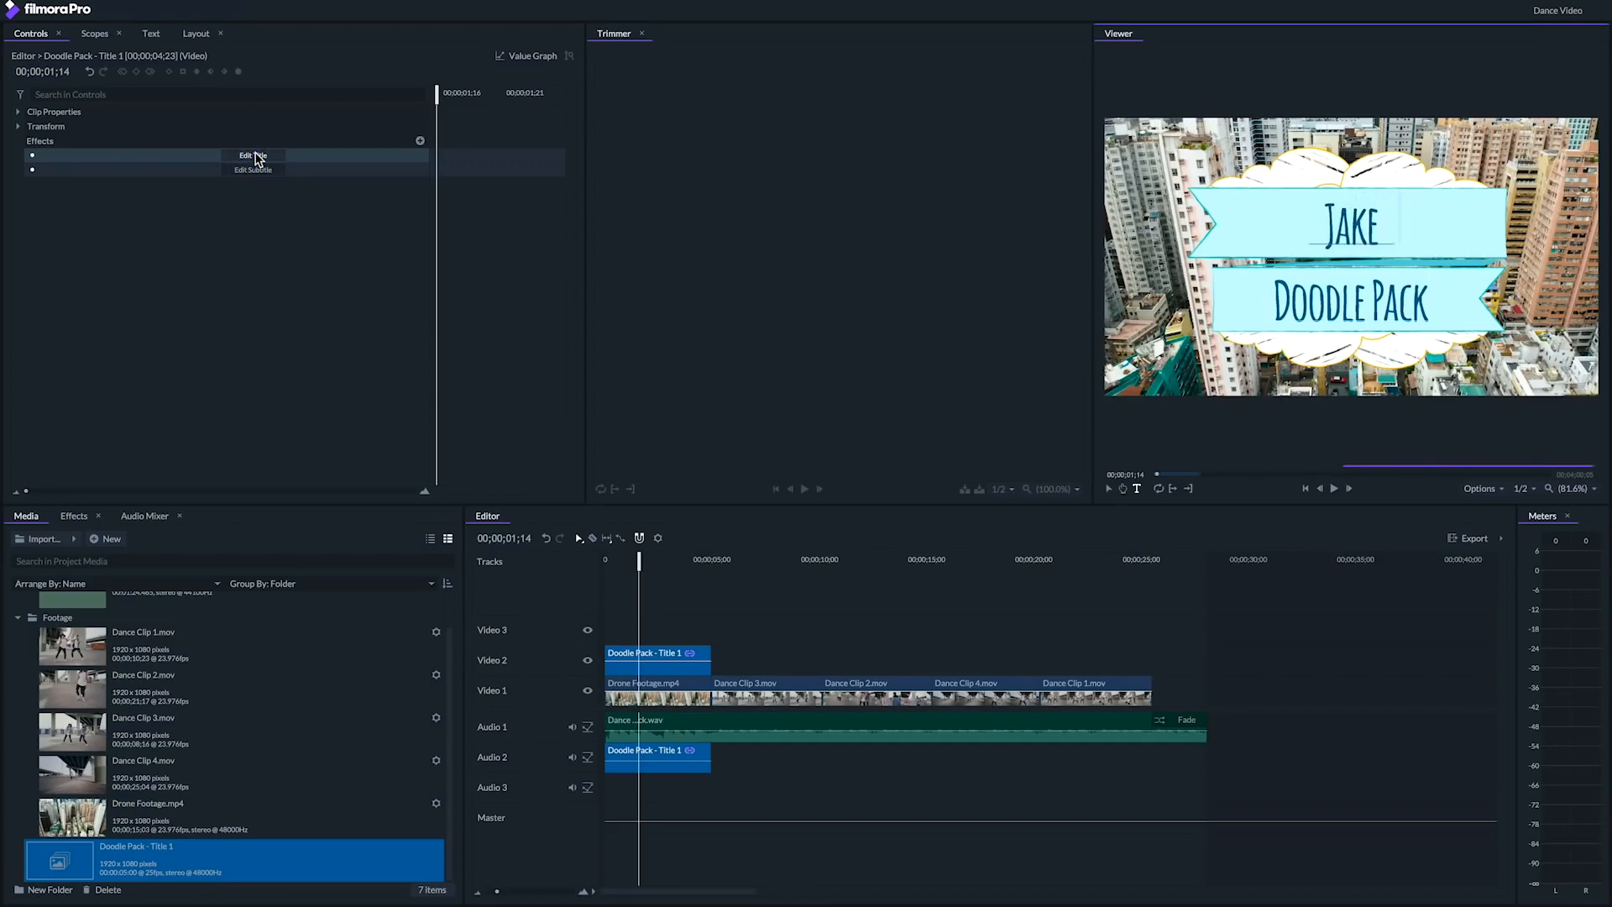
pyautogui.click(254, 170)
pyautogui.write('Urban Moves')
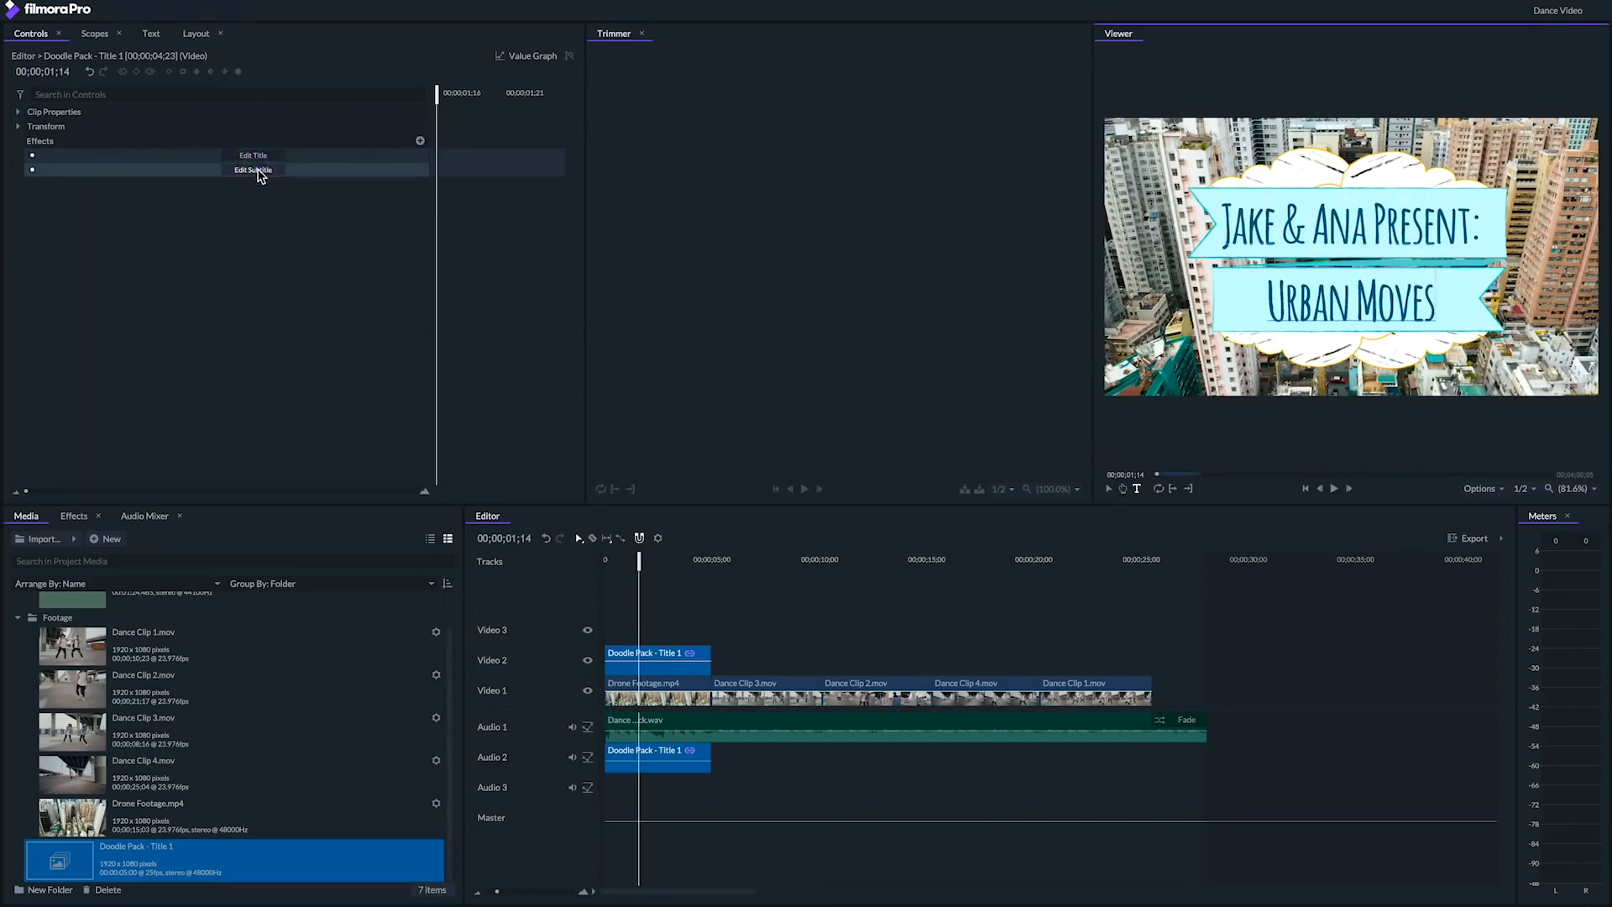
# Step: Play the opening title from the start of the timeline into Dance Clip 3.mov, stopping at 00;00;06;02
pyautogui.click(608, 559)
pyautogui.press('space')
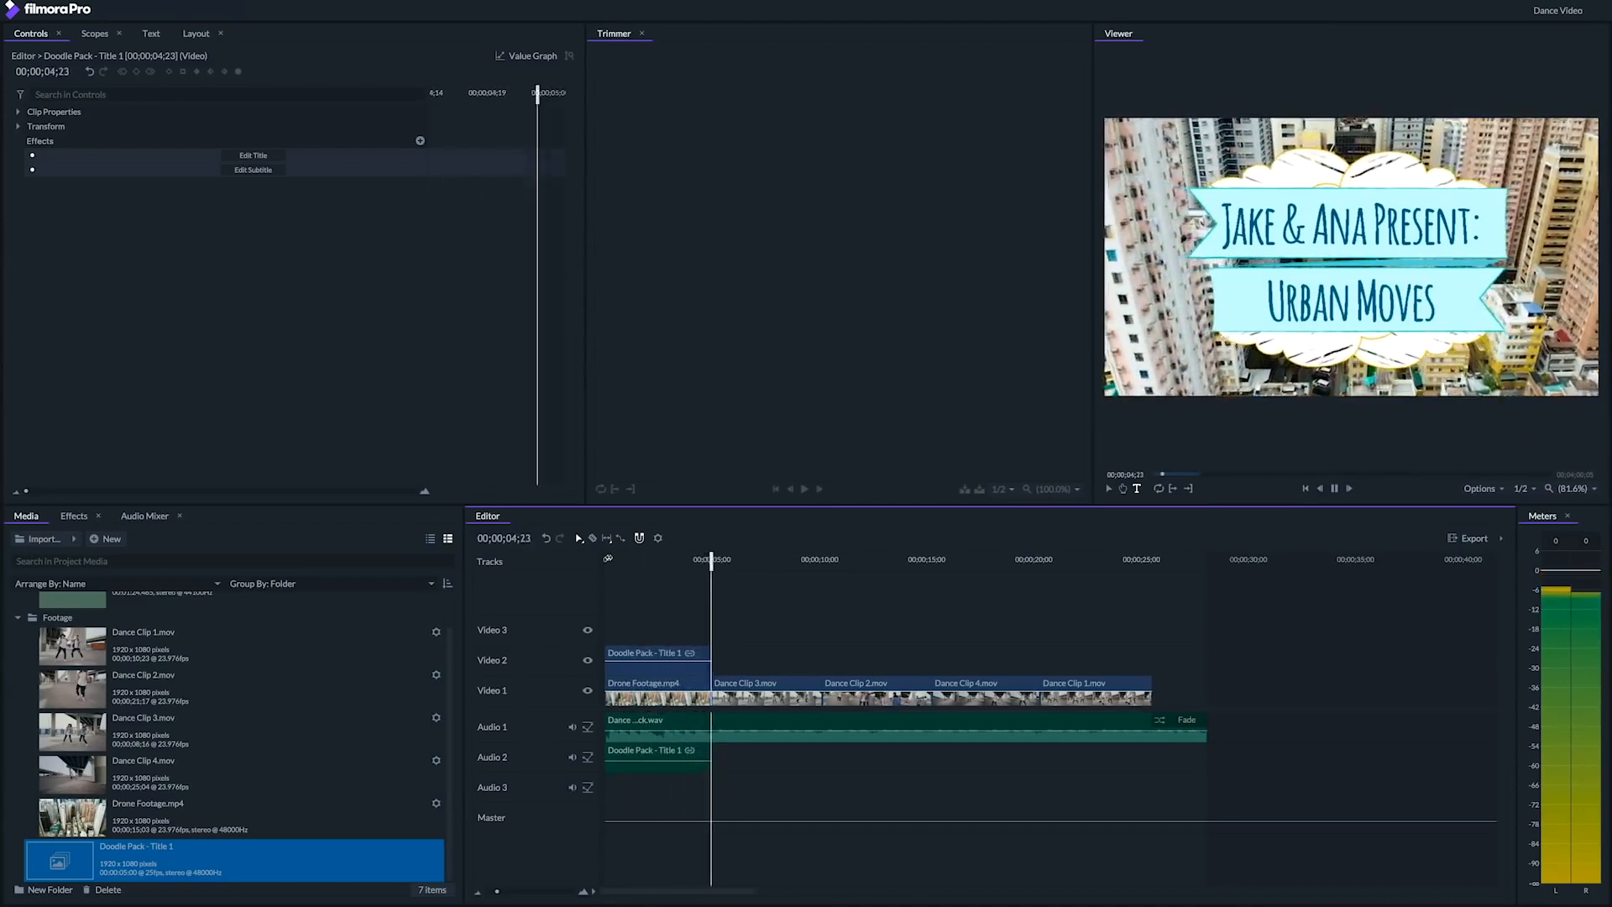
pyautogui.press('space')
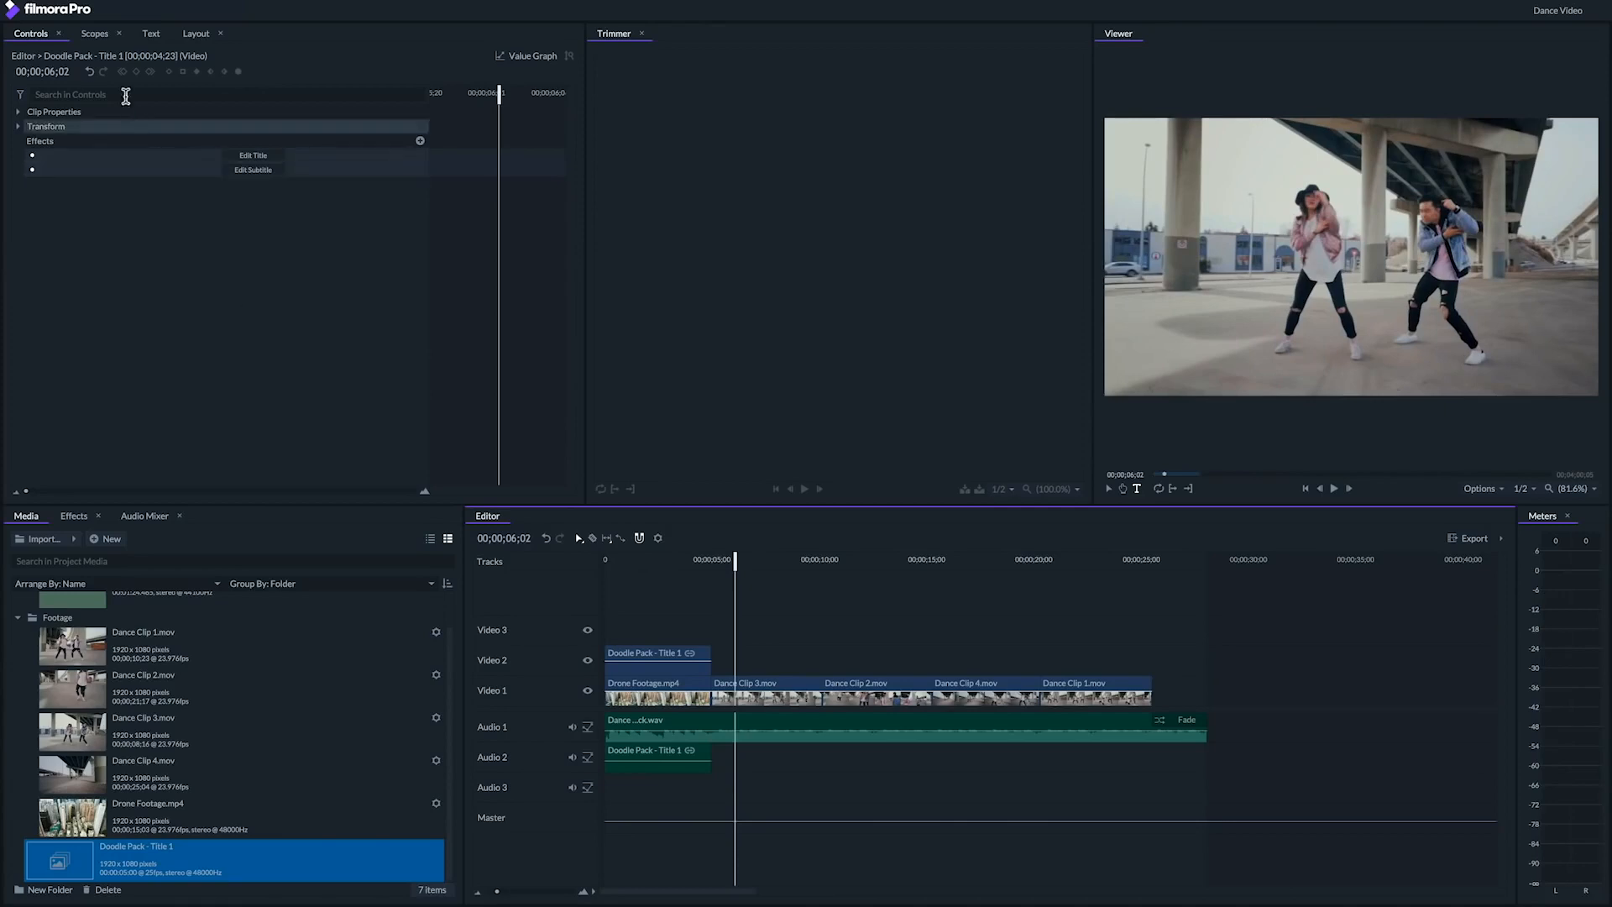
# Step: Display the video scopes and change the Vectorscope to a Histogram, above the Waveform
pyautogui.click(95, 34)
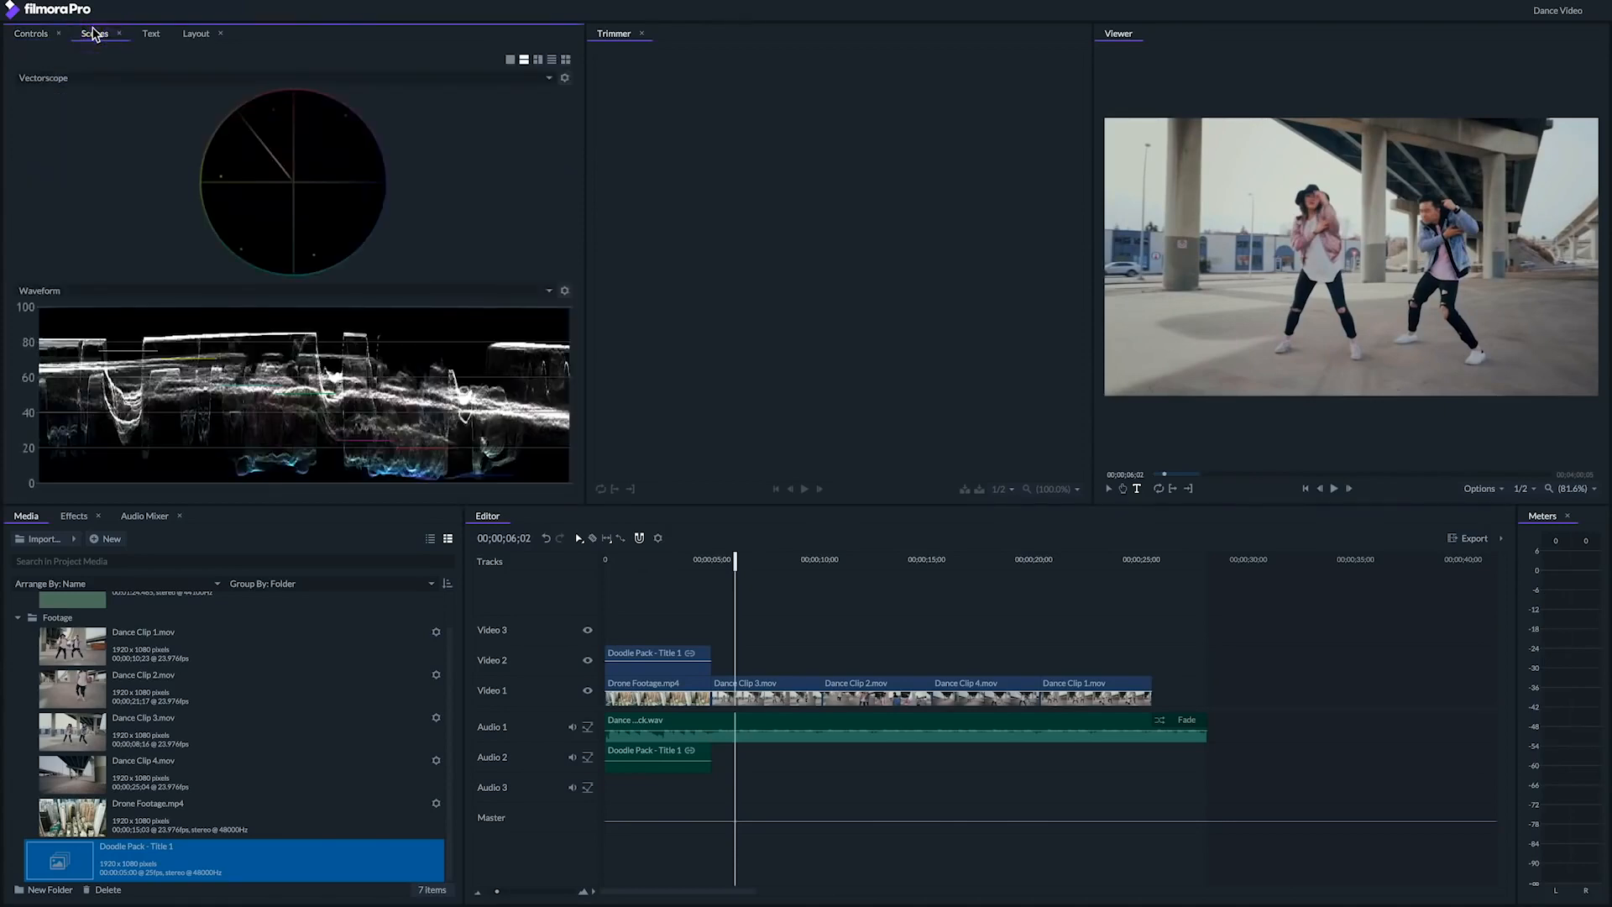
pyautogui.click(84, 77)
pyautogui.click(105, 132)
pyautogui.click(67, 78)
pyautogui.click(67, 99)
pyautogui.click(77, 78)
pyautogui.click(77, 81)
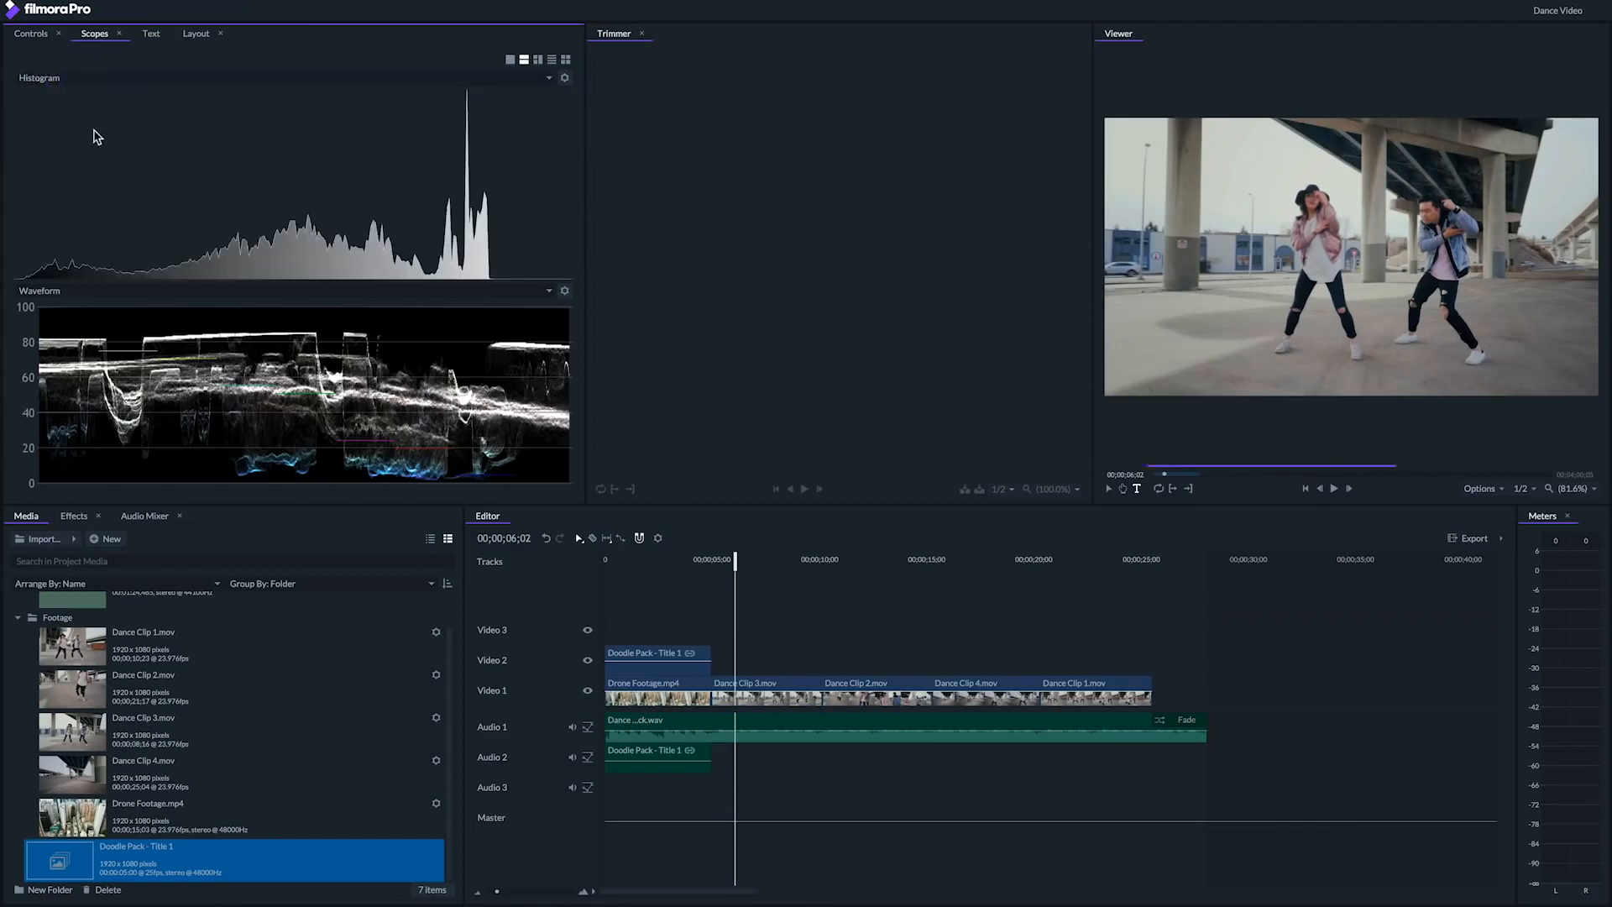
# Step: Apply the Curves color correction effect to Dance Clip 3.mov and brighten it by pulling the RGB curve's white point inward
pyautogui.click(770, 689)
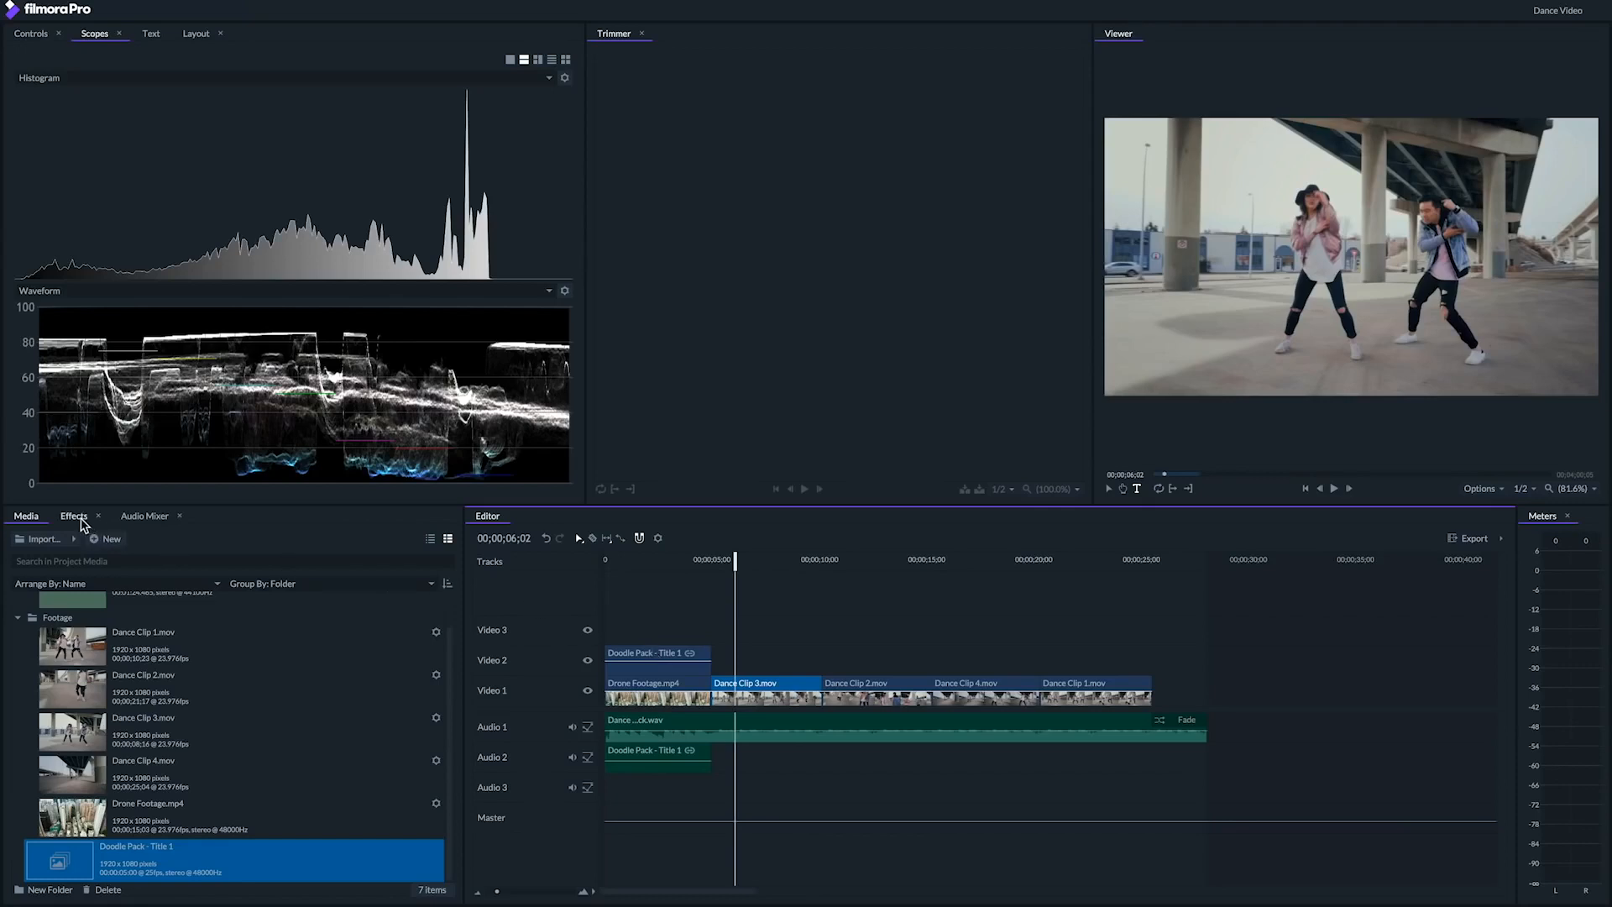
pyautogui.click(74, 516)
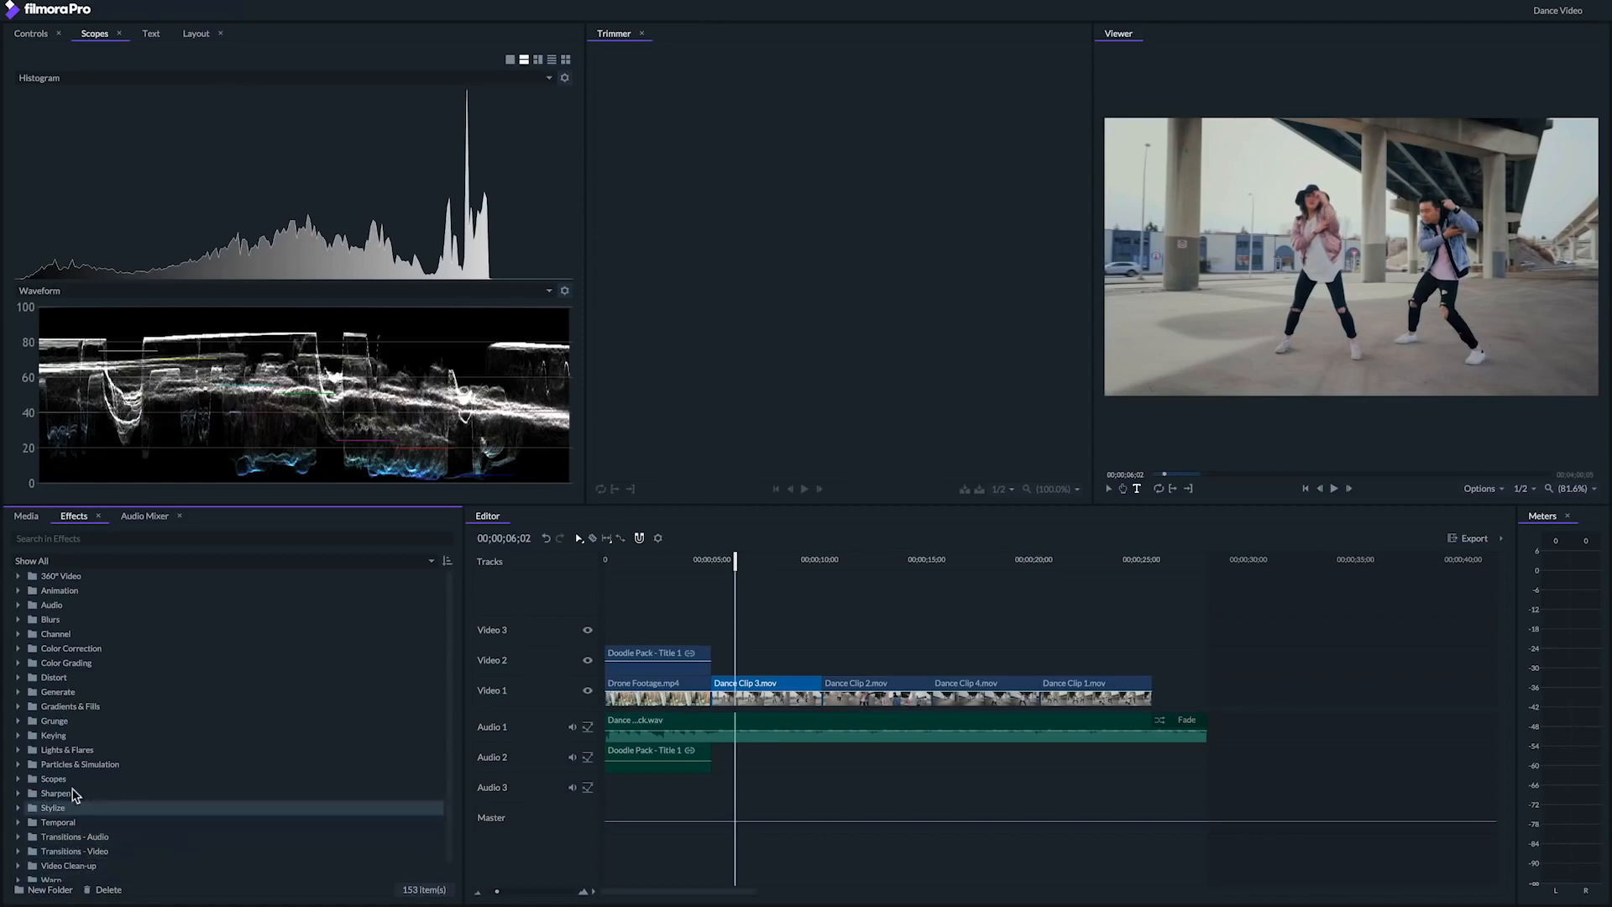
pyautogui.click(18, 648)
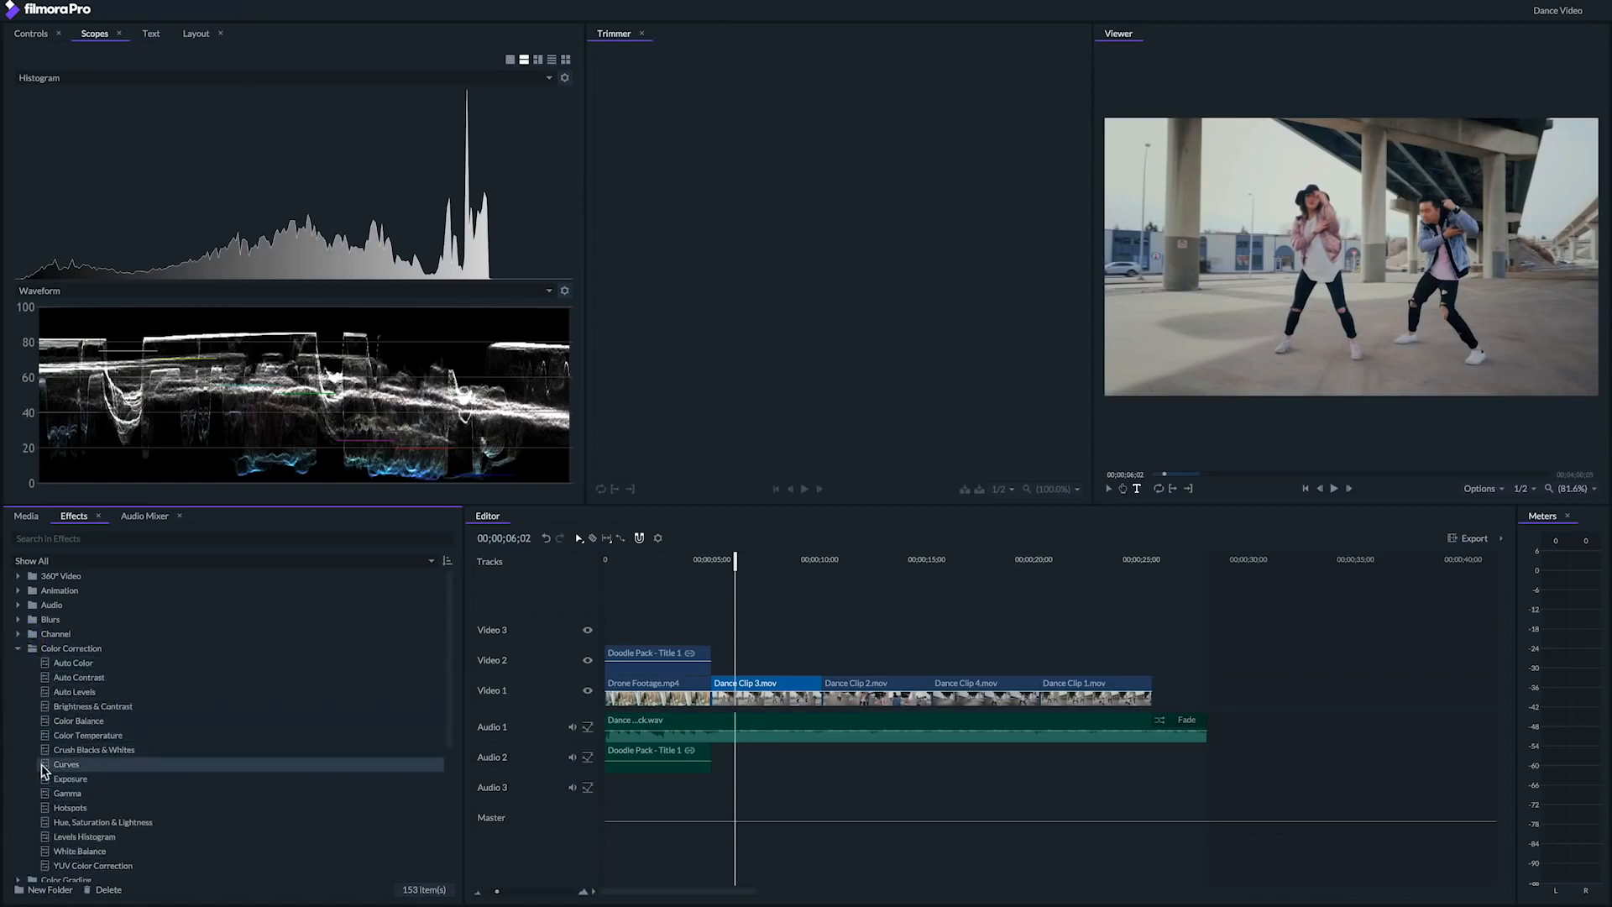
pyautogui.moveTo(42, 764); pyautogui.dragTo(767, 687)
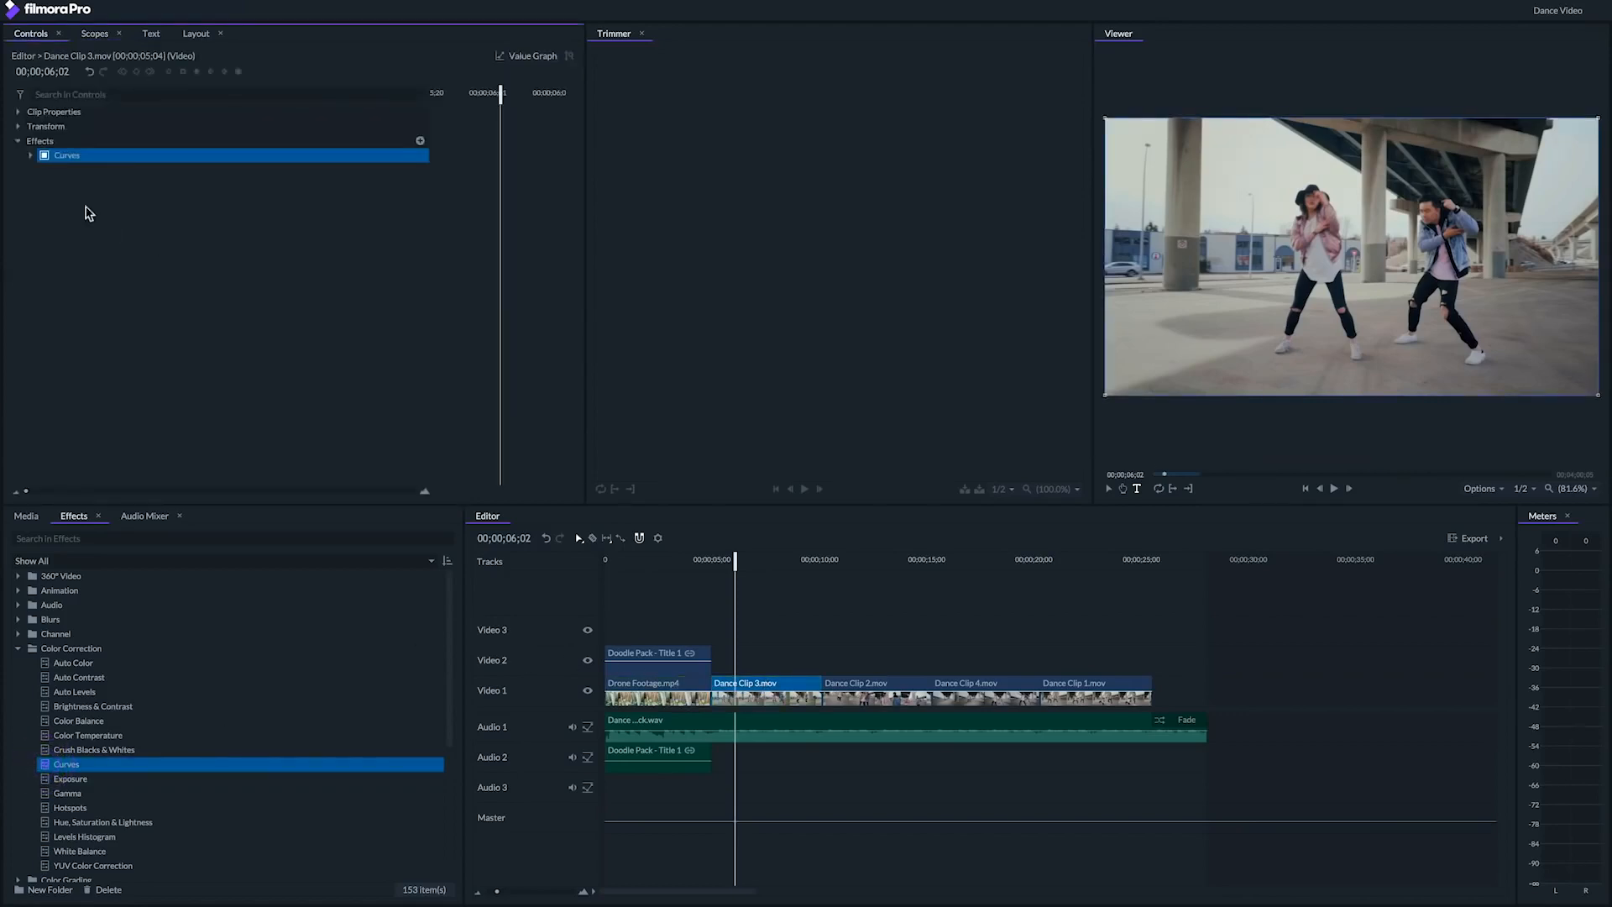
pyautogui.click(31, 158)
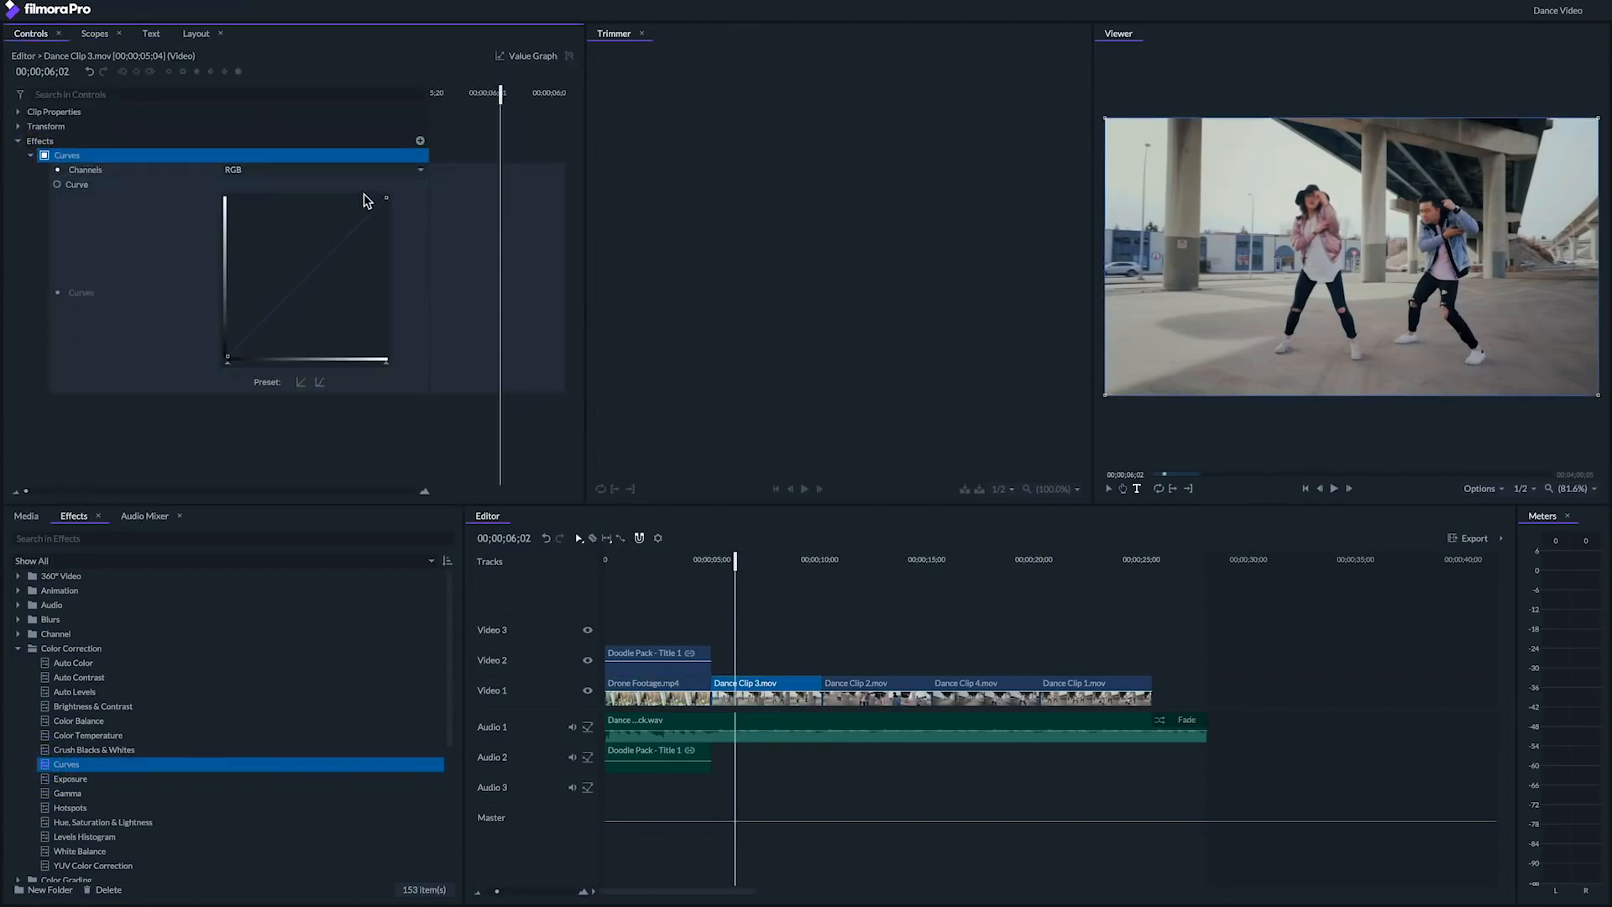
pyautogui.moveTo(387, 198); pyautogui.dragTo(352, 193)
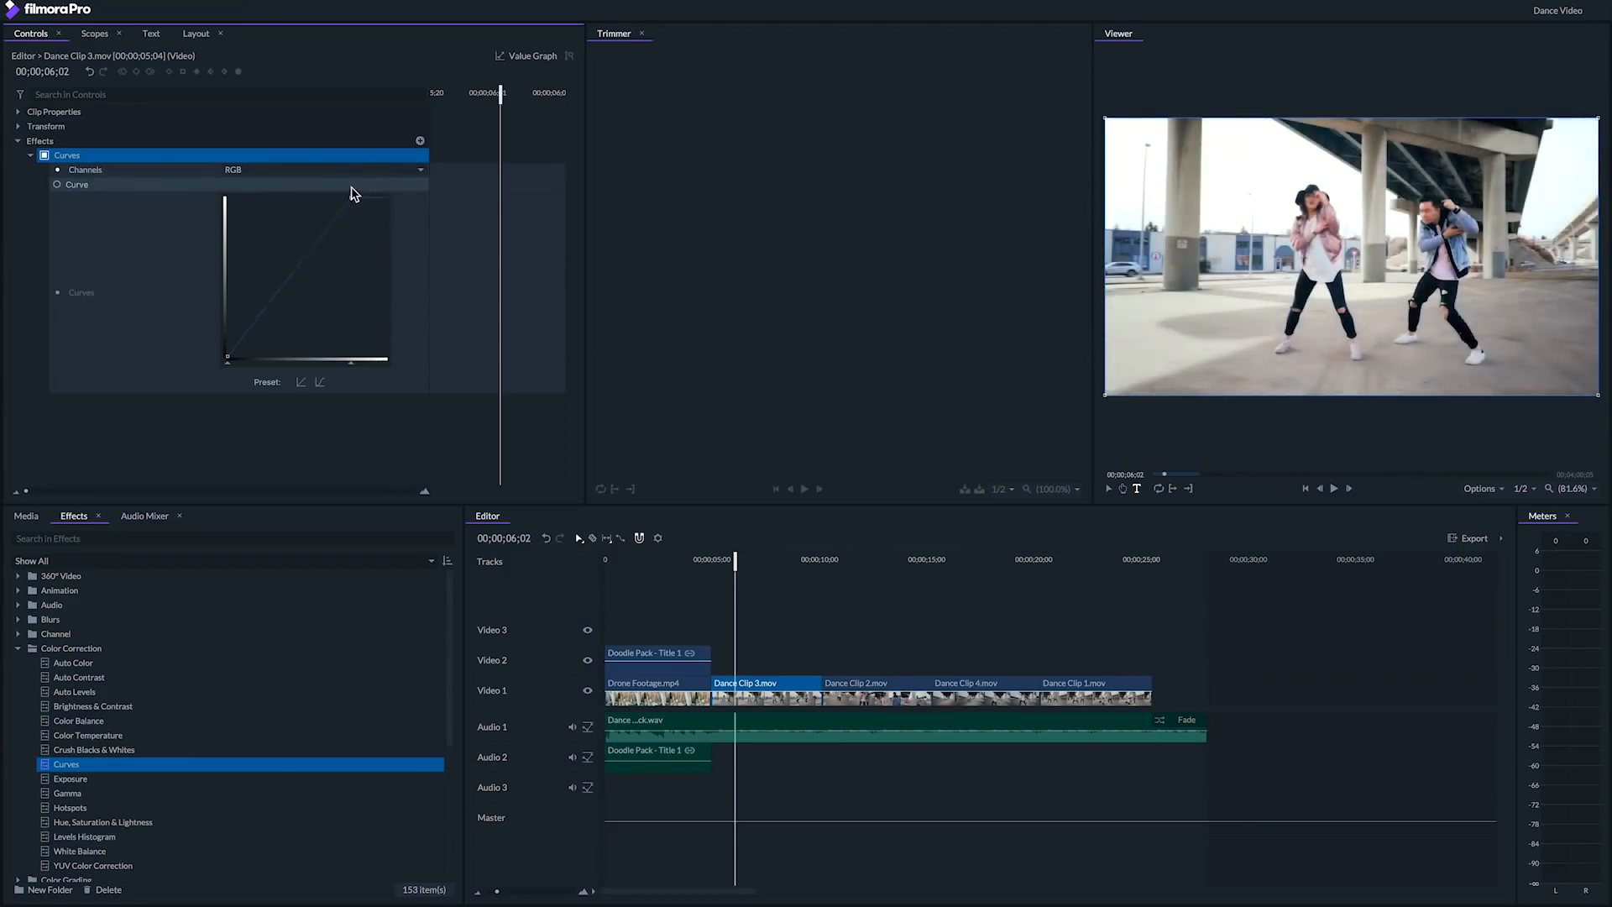
# Step: Copy the Curves effect from Dance Clip 3.mov and paste it onto the three dance clips after it on Video 1
pyautogui.click(83, 157)
pyautogui.hotkey('ctrl', 'c')
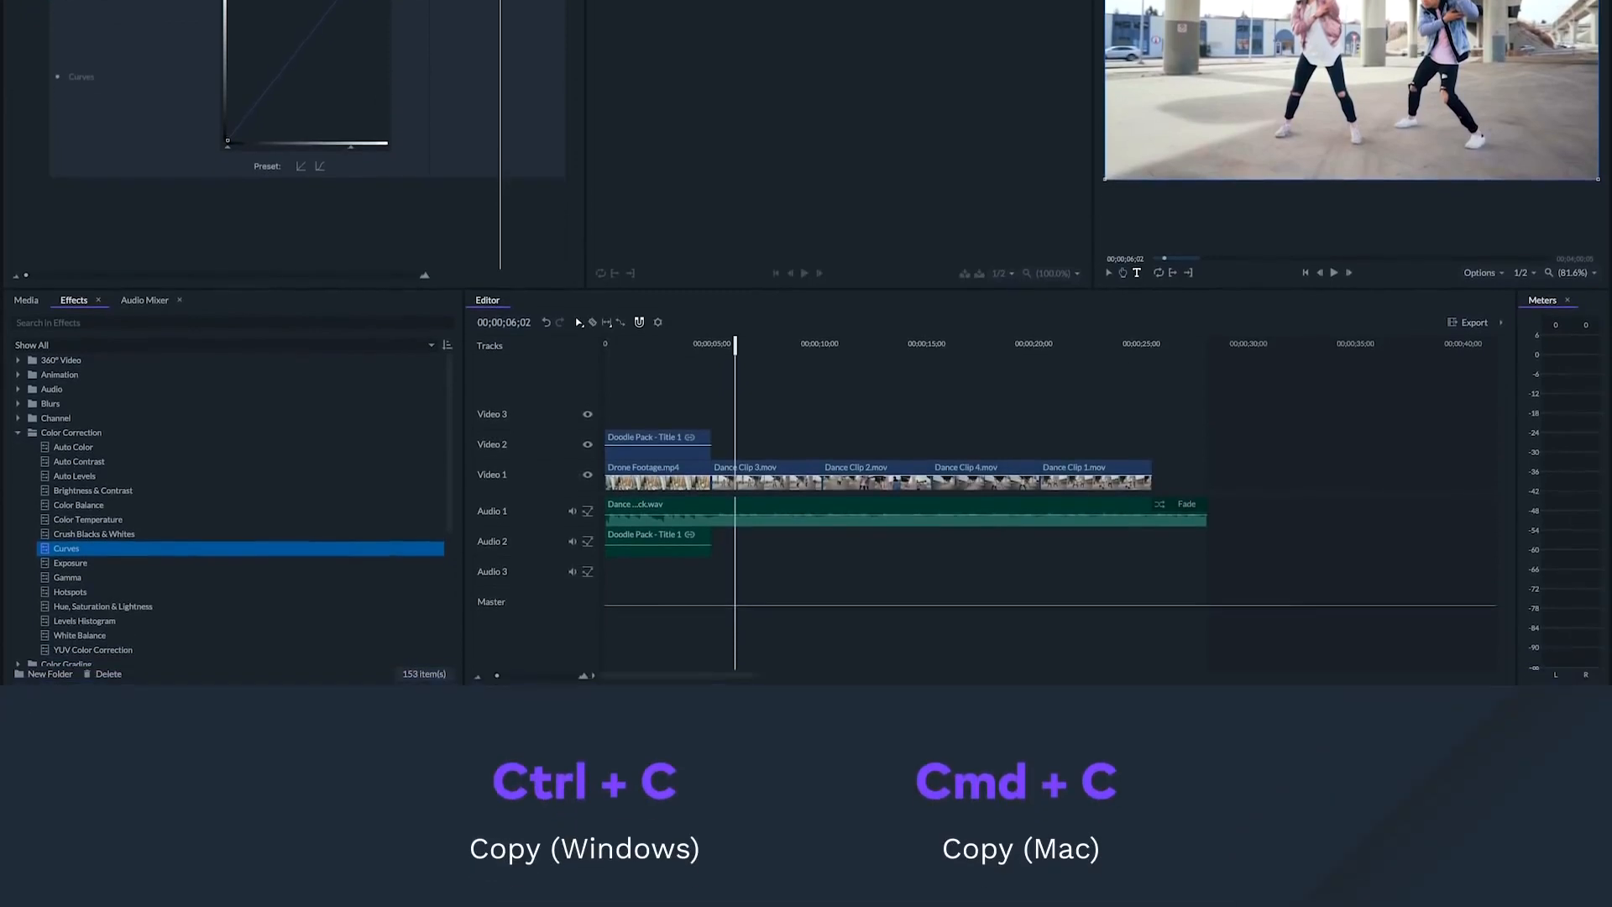
pyautogui.moveTo(853, 412); pyautogui.dragTo(1058, 470)
pyautogui.hotkey('ctrl', 'v')
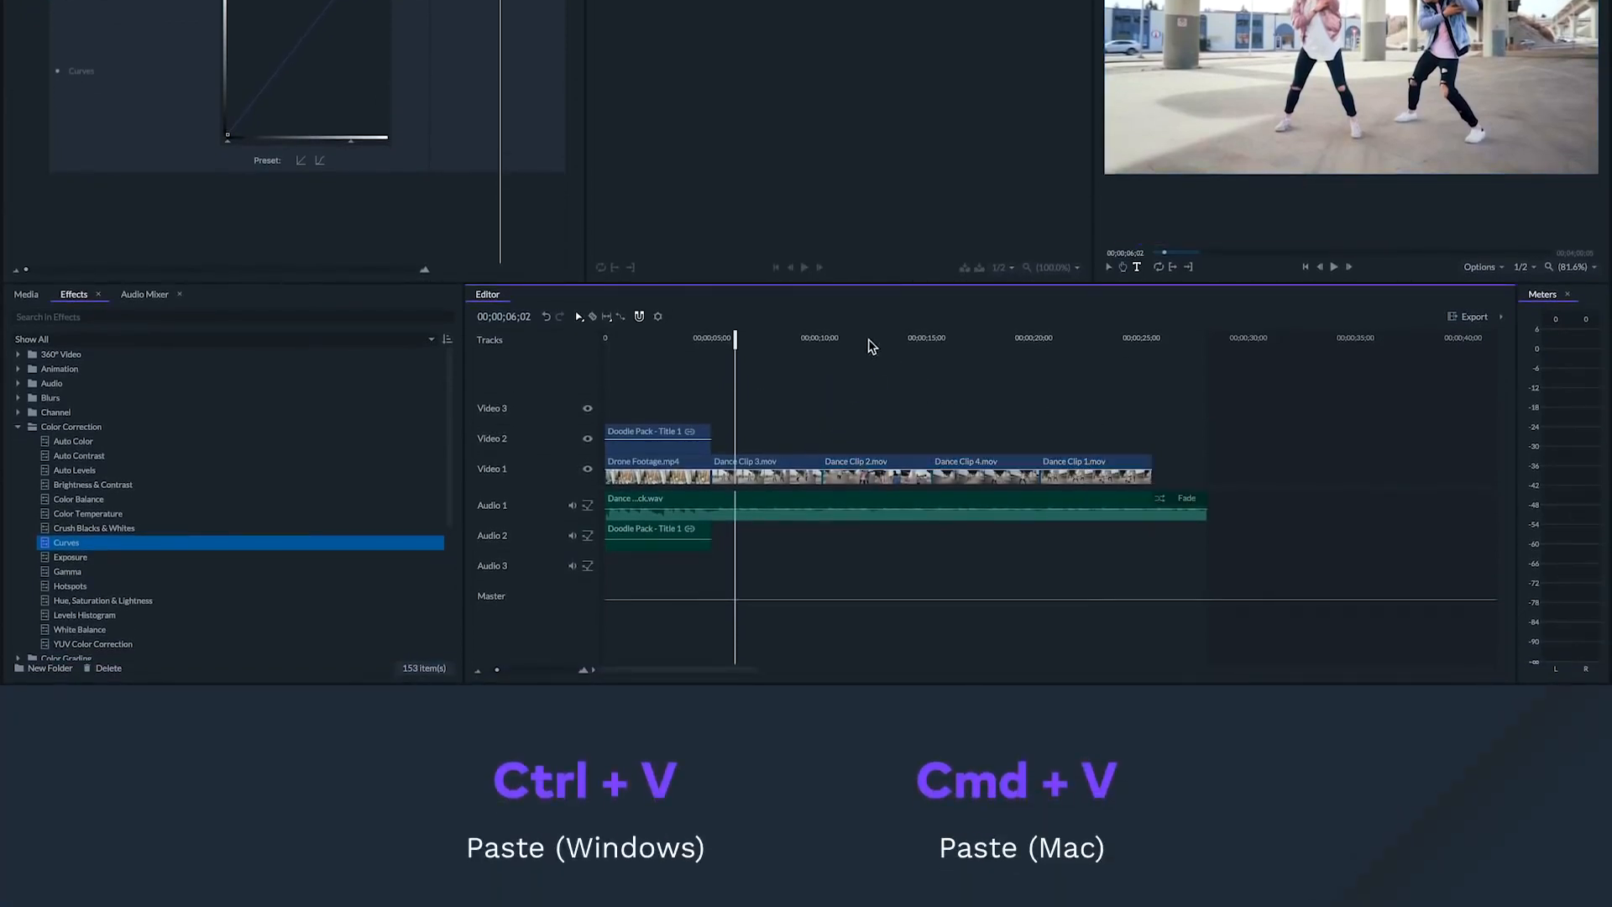
# Step: Play through the start of Dance Clip 4.mov and move the playhead back to 00;00;16;23
pyautogui.press('space')
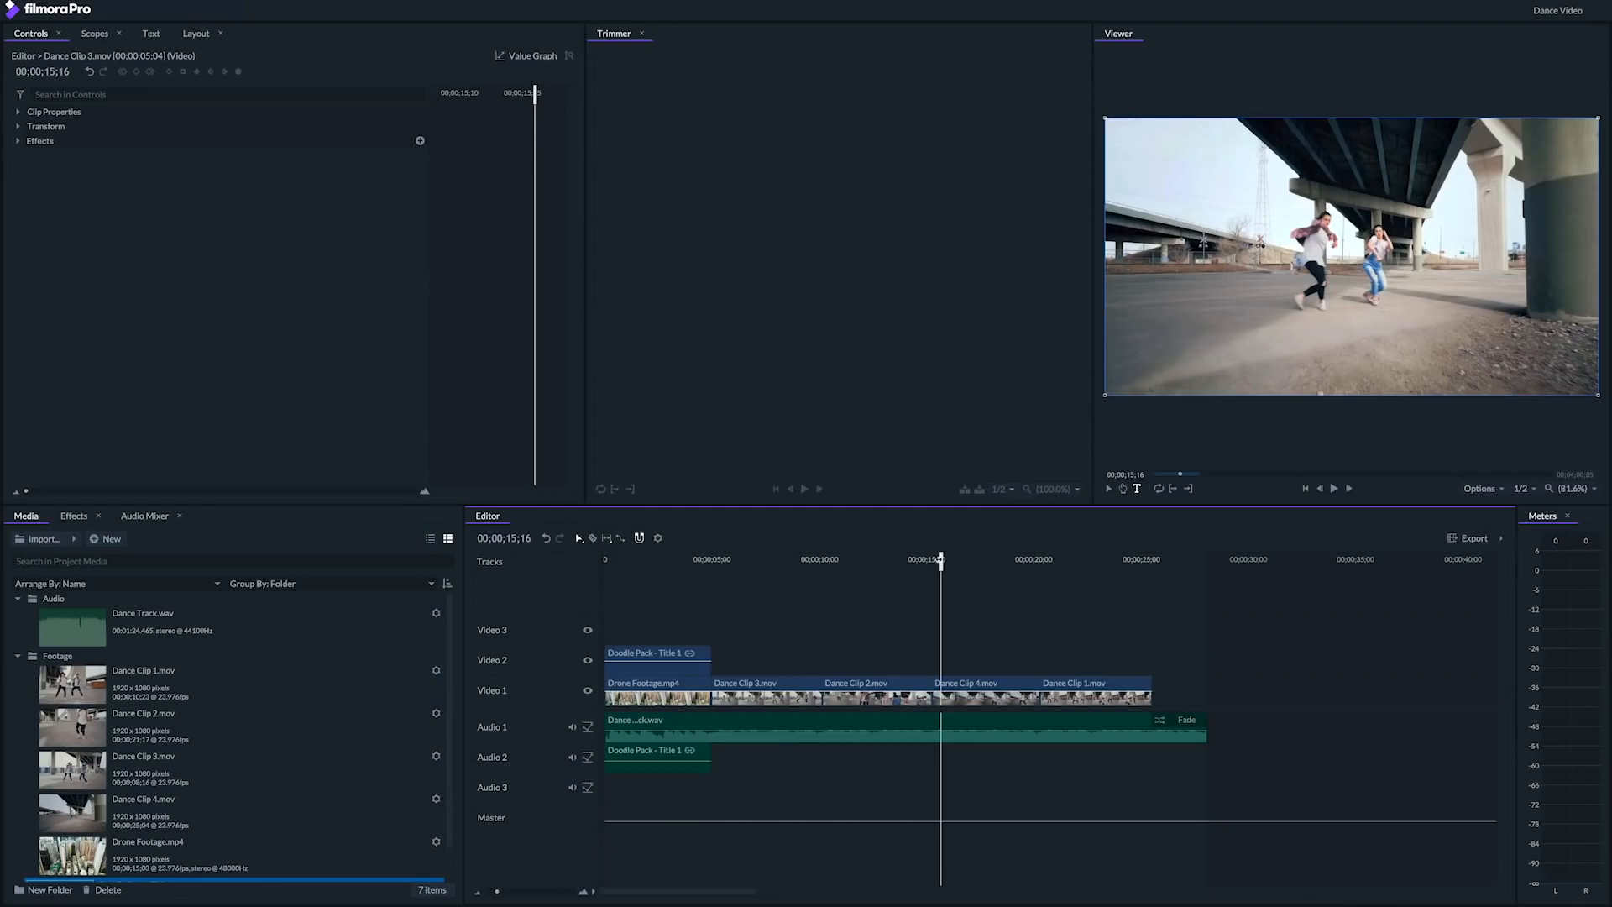
pyautogui.moveTo(941, 560); pyautogui.dragTo(936, 562)
pyautogui.press('space')
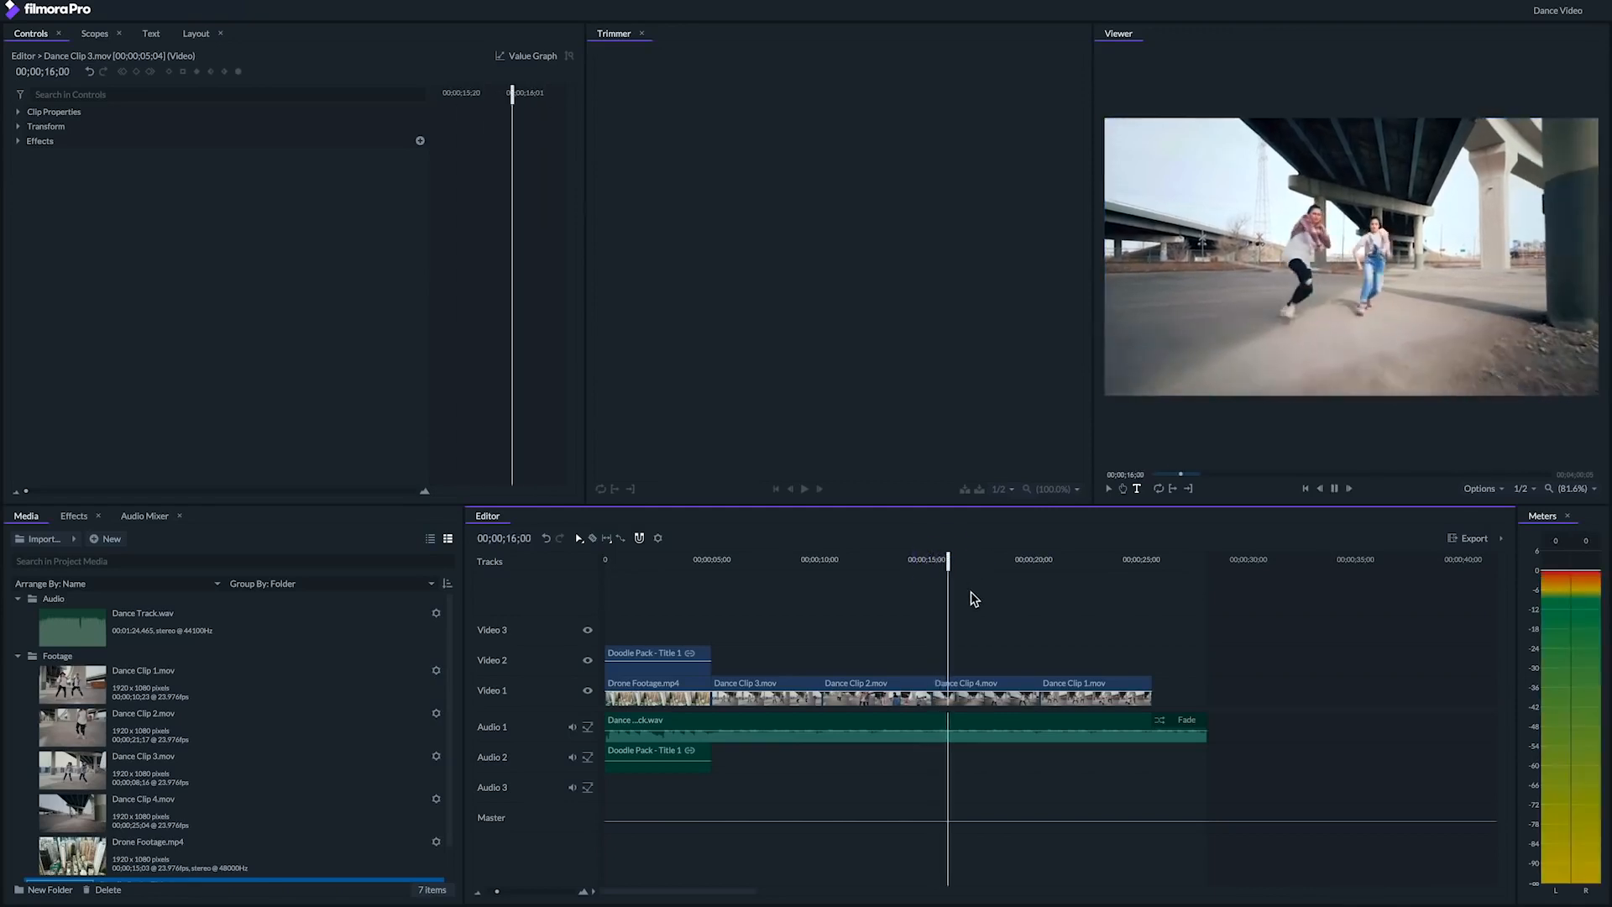
pyautogui.press('space')
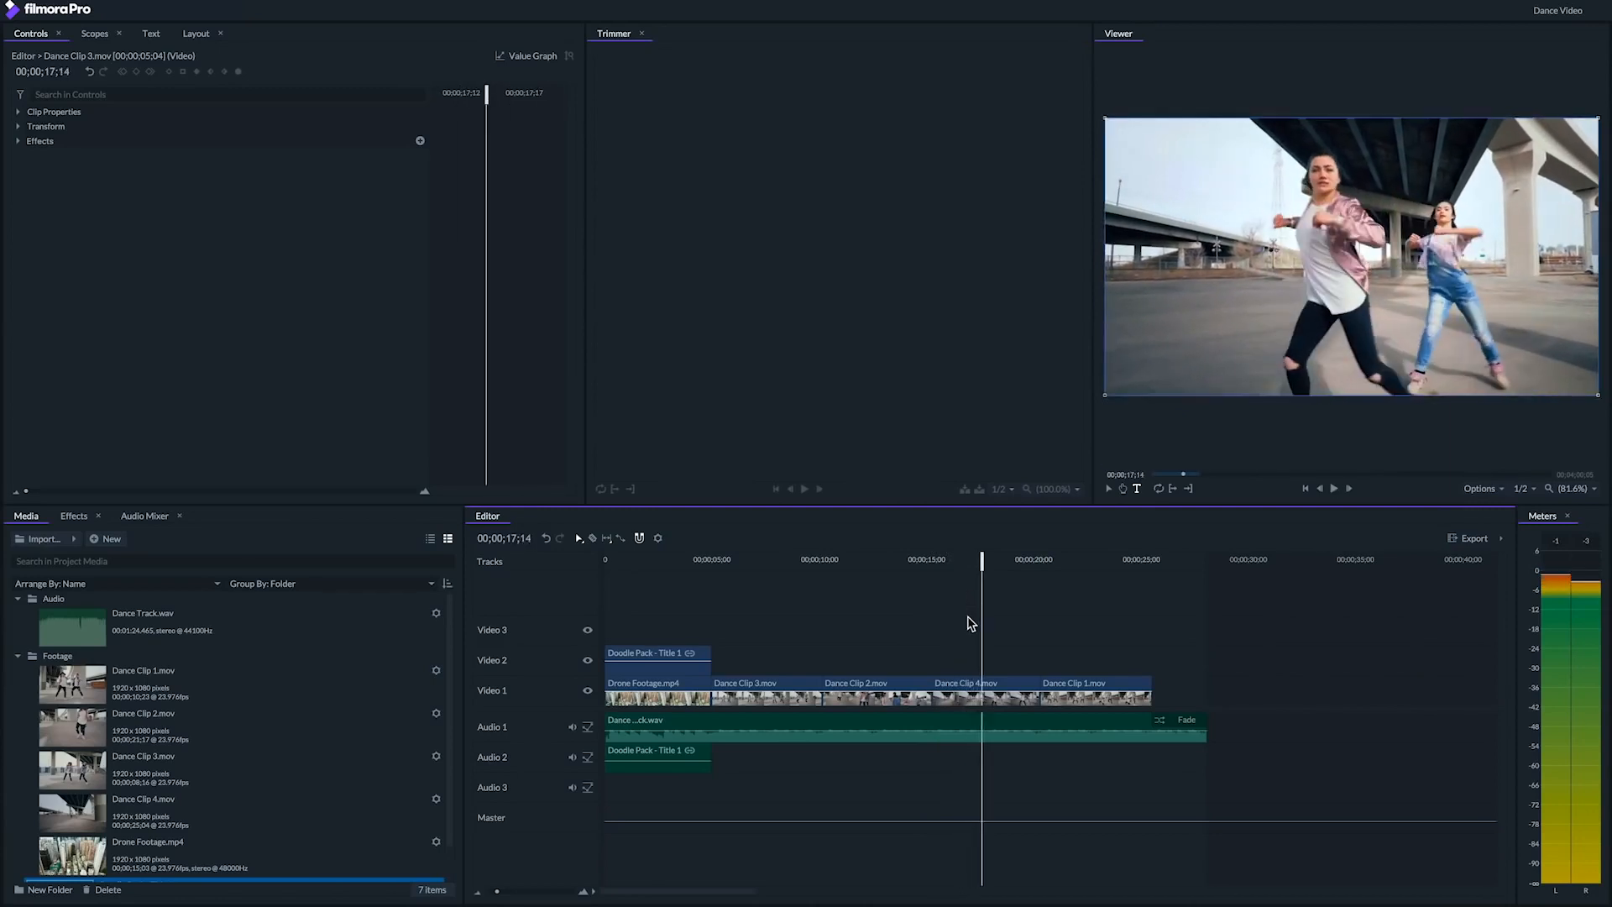
pyautogui.moveTo(979, 558); pyautogui.dragTo(964, 558)
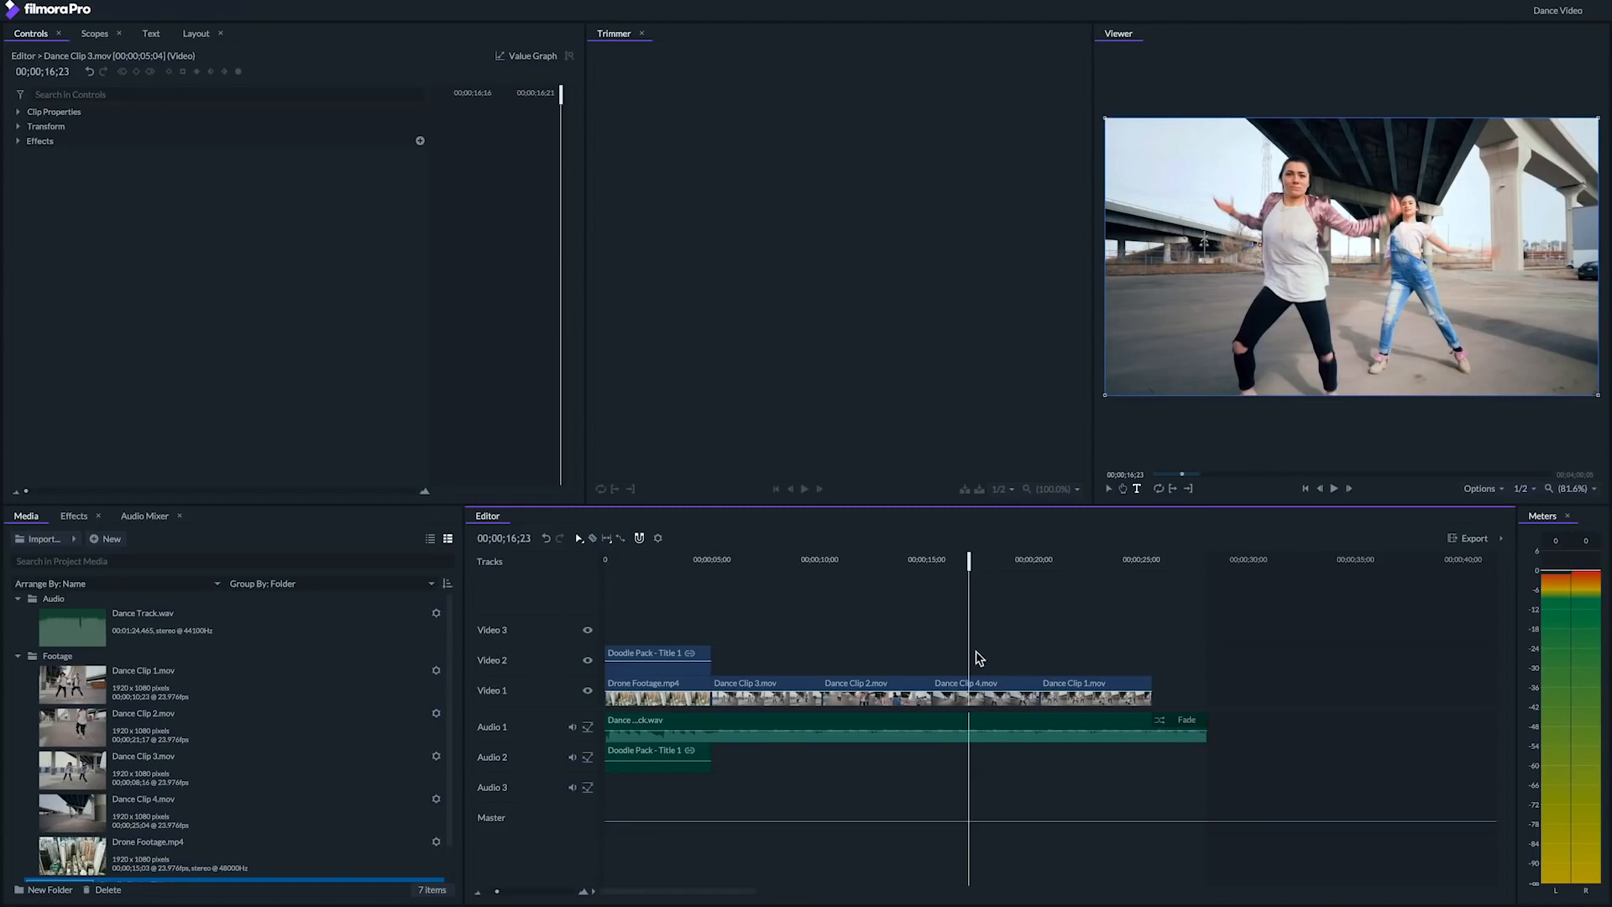
# Step: Animate the scale of Dance Clip 4.mov with a keyframe at 00;00;16;19, then enter a scale value at a slightly moved playhead position
pyautogui.click(987, 684)
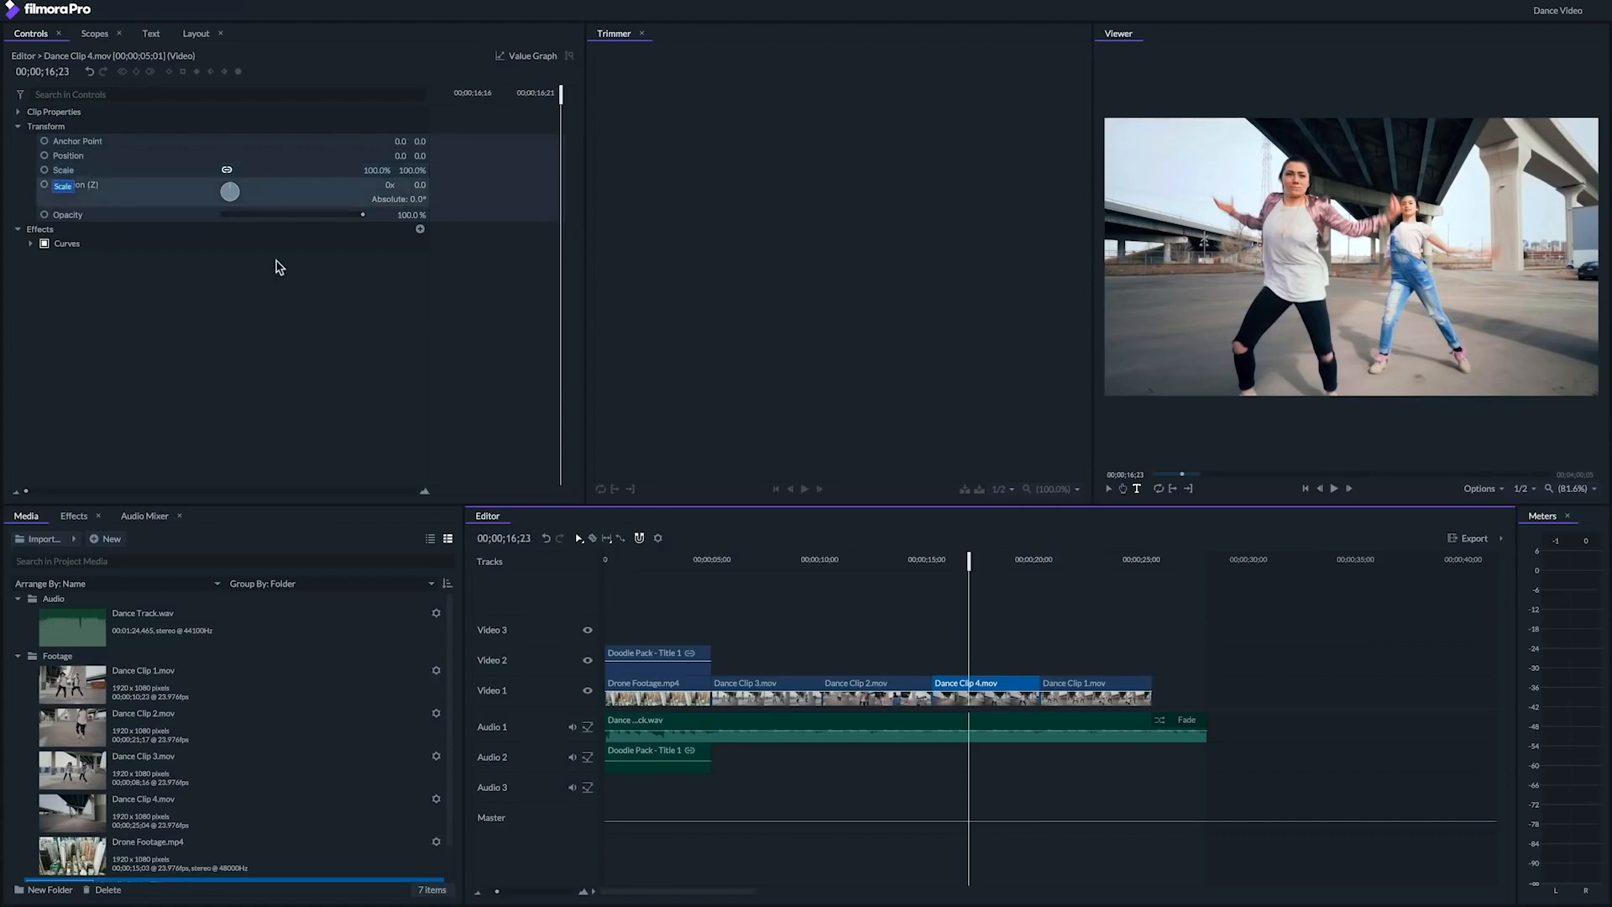
pyautogui.moveTo(965, 559); pyautogui.dragTo(961, 559)
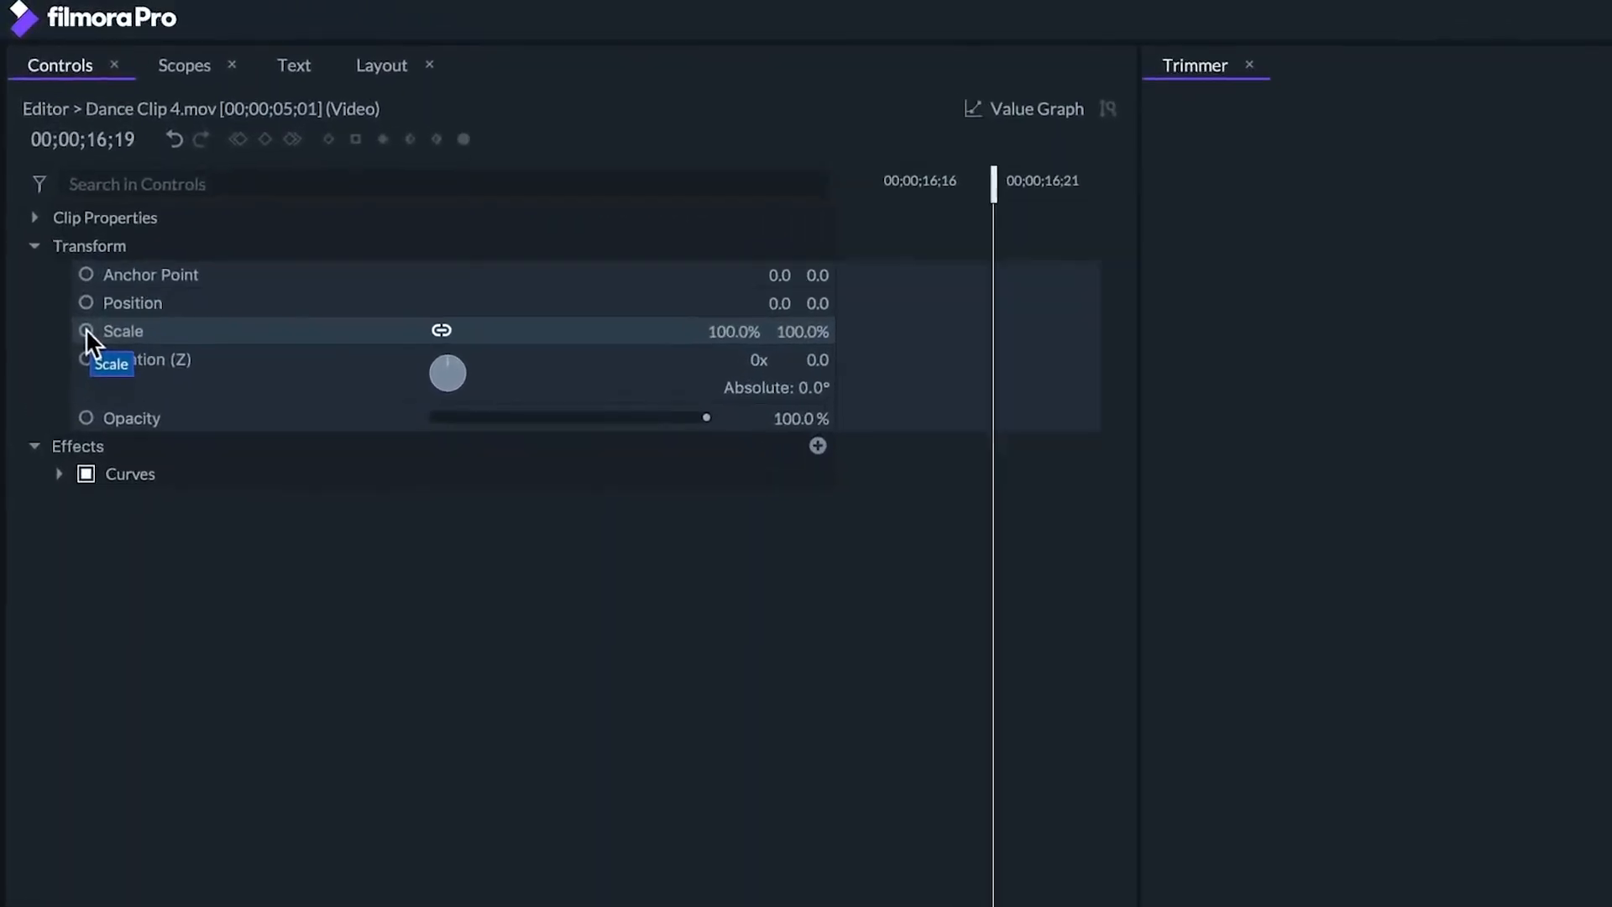
pyautogui.click(85, 330)
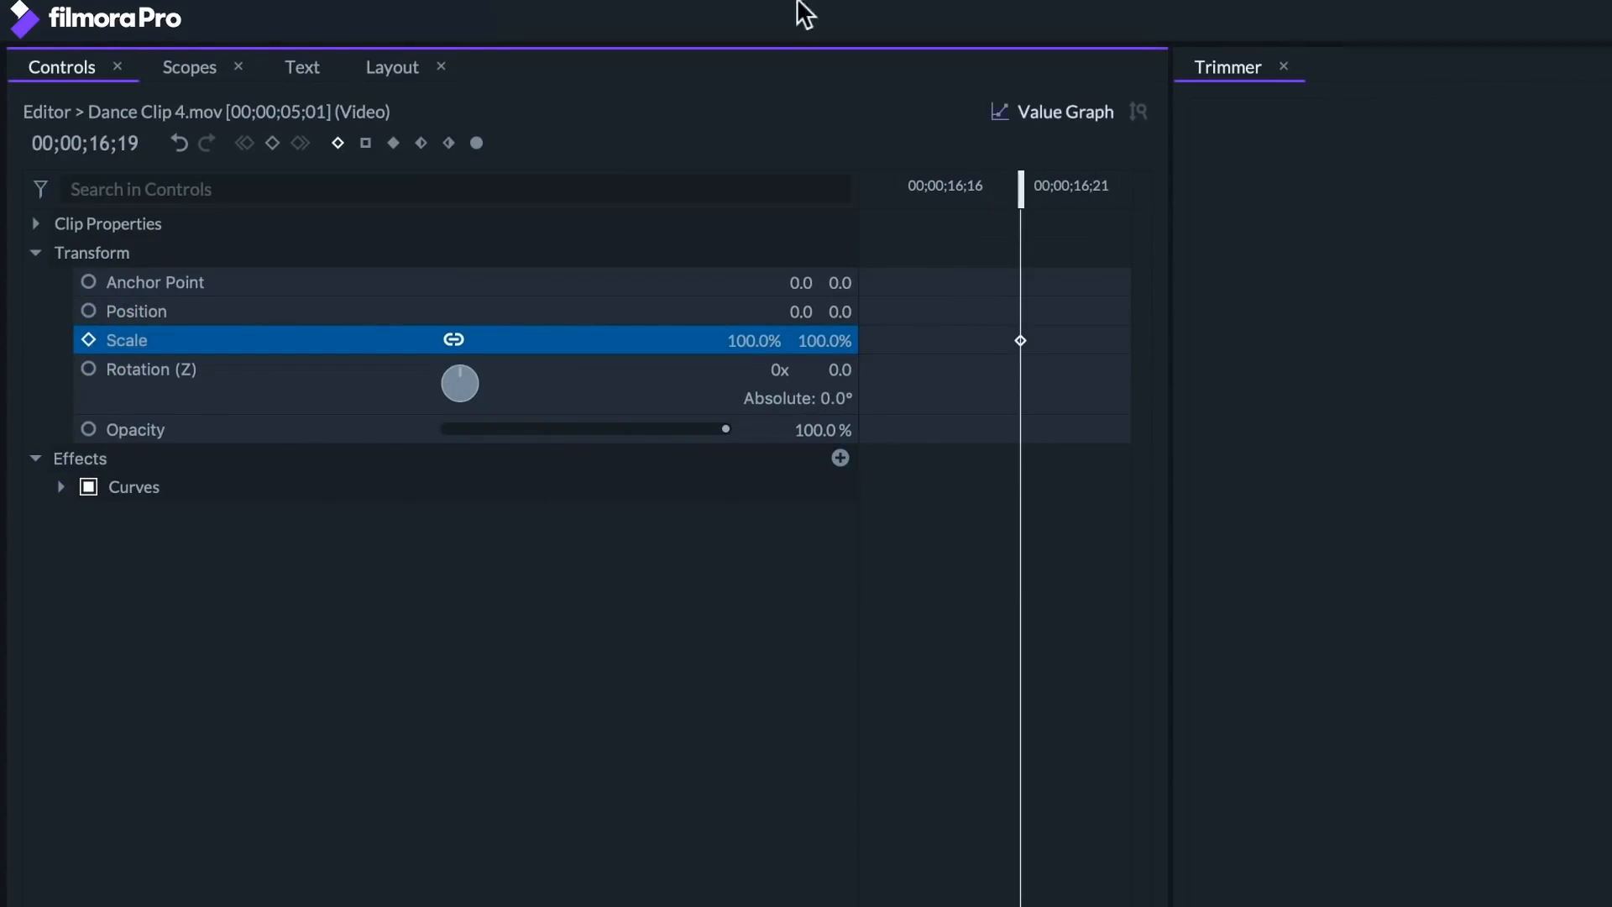
pyautogui.moveTo(1012, 180)
pyautogui.mouseDown()
pyautogui.moveTo(849, 179)
pyautogui.moveTo(1026, 199)
pyautogui.mouseUp()
pyautogui.click(731, 336)
pyautogui.write('1')
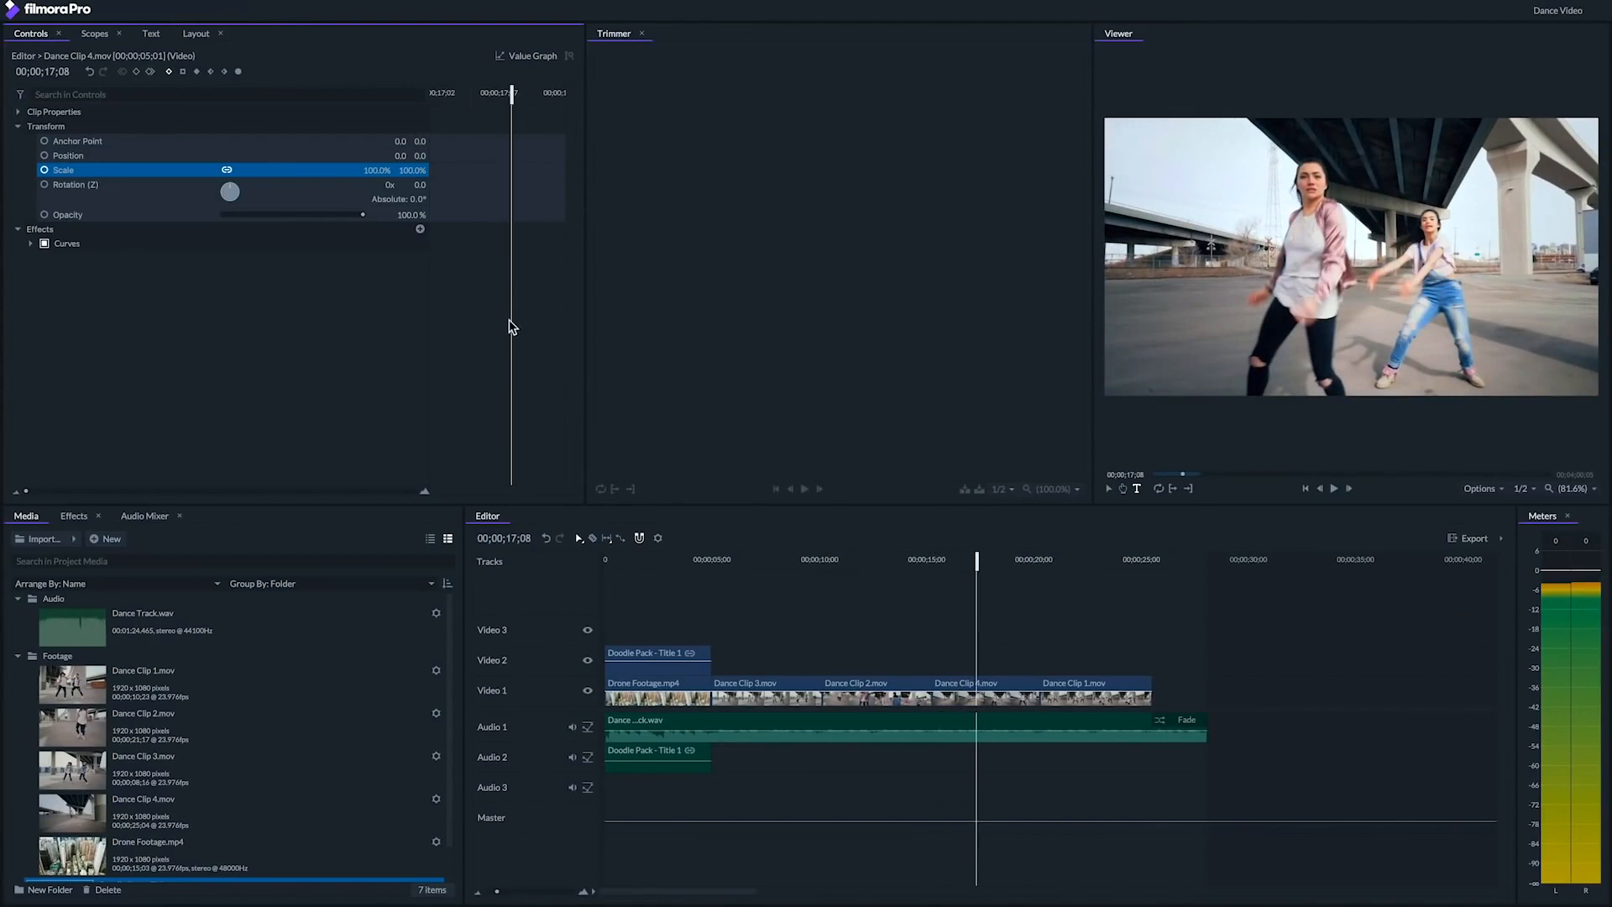
# Step: Set the temporal interpolation of the second Scale keyframe on Dance Clip 4.mov to Smooth In and play the animation
pyautogui.moveTo(26, 491); pyautogui.dragTo(50, 494)
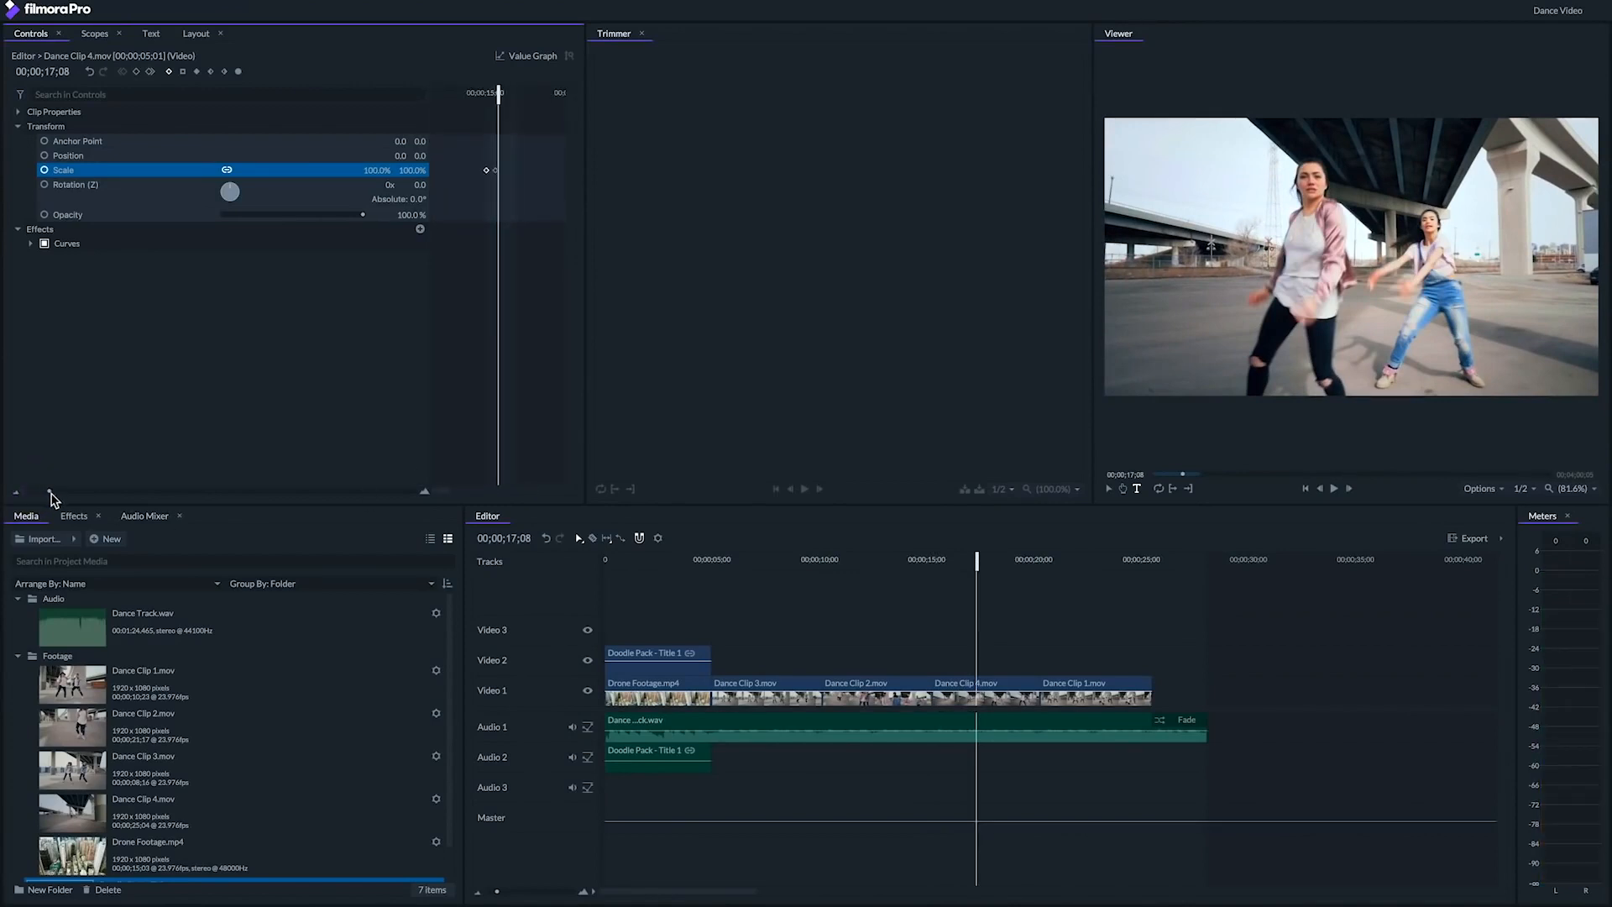
pyautogui.rightClick(488, 171)
pyautogui.moveTo(537, 272)
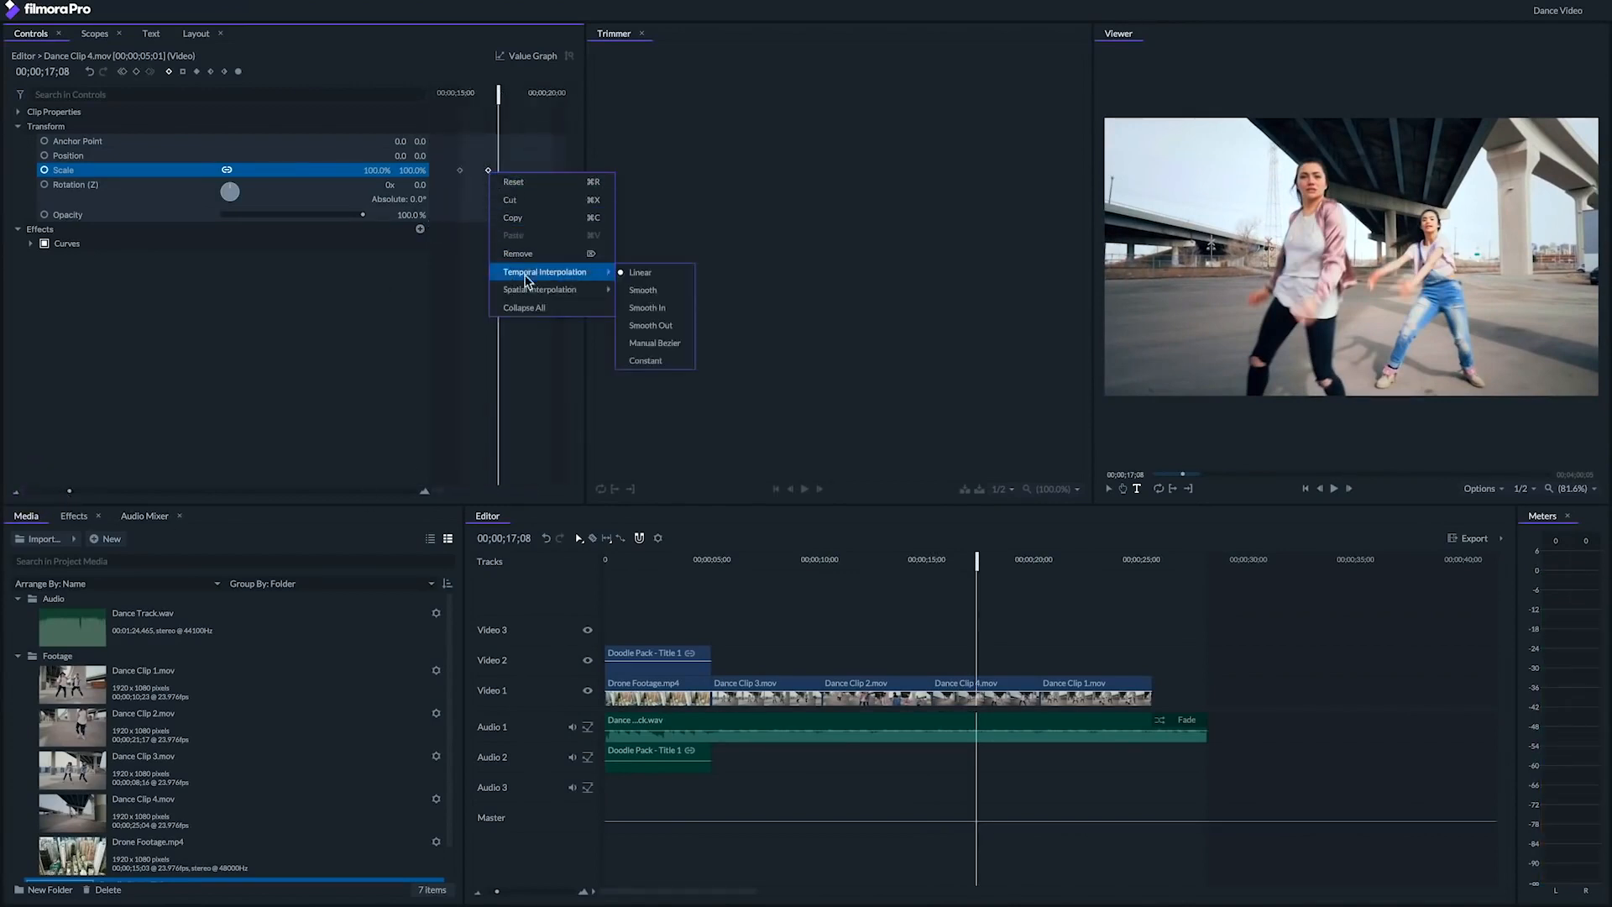
pyautogui.click(647, 307)
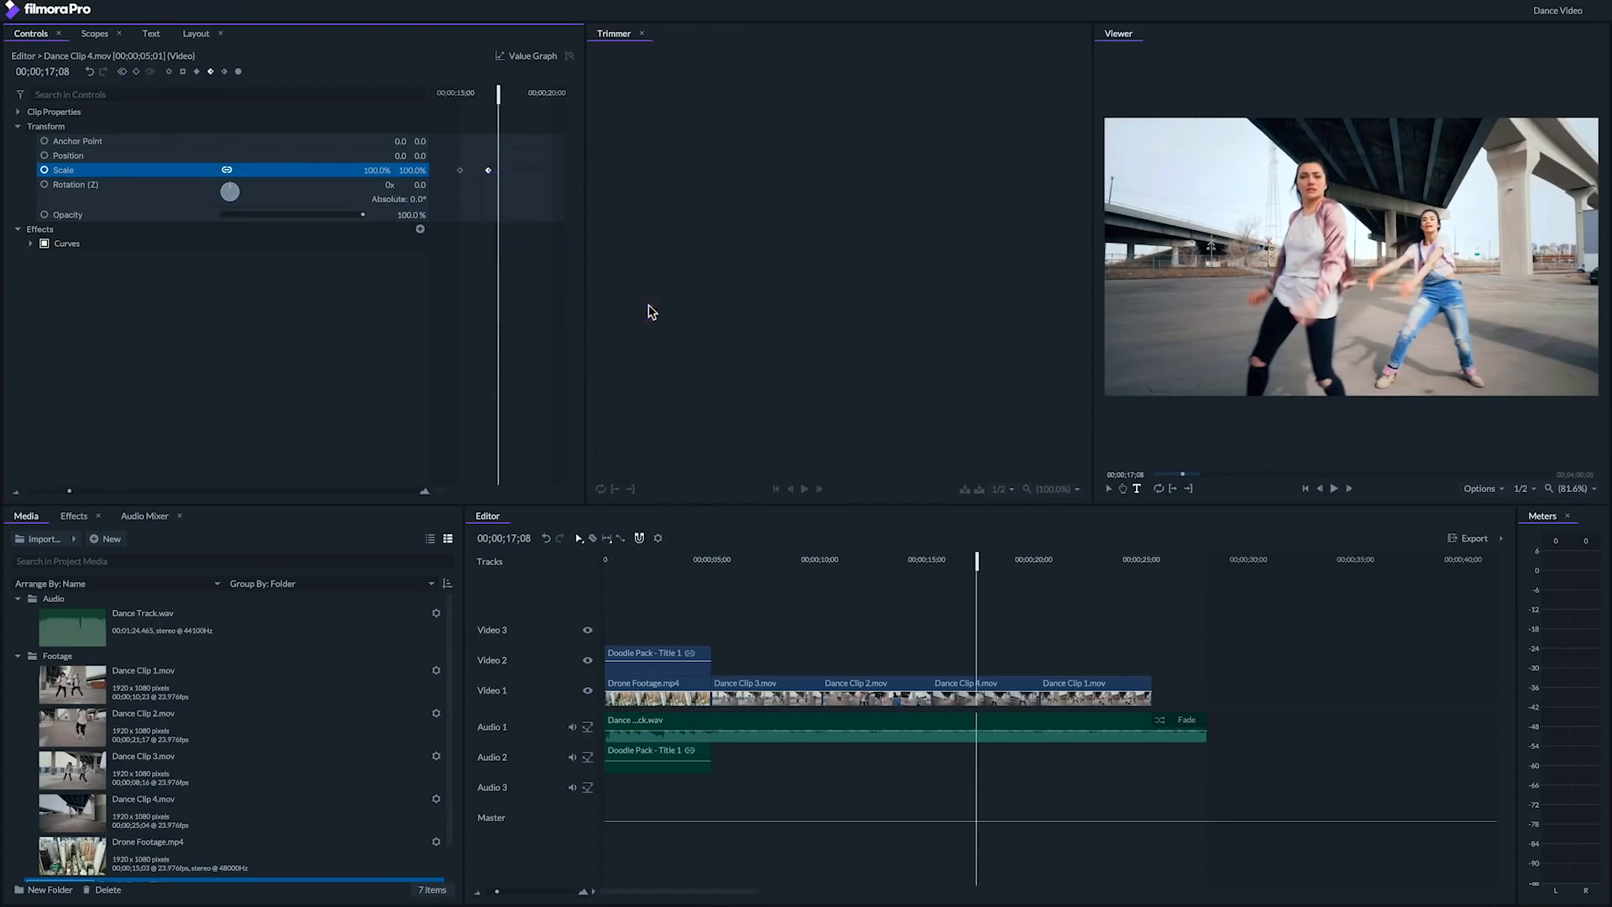
pyautogui.click(454, 94)
pyautogui.press('space')
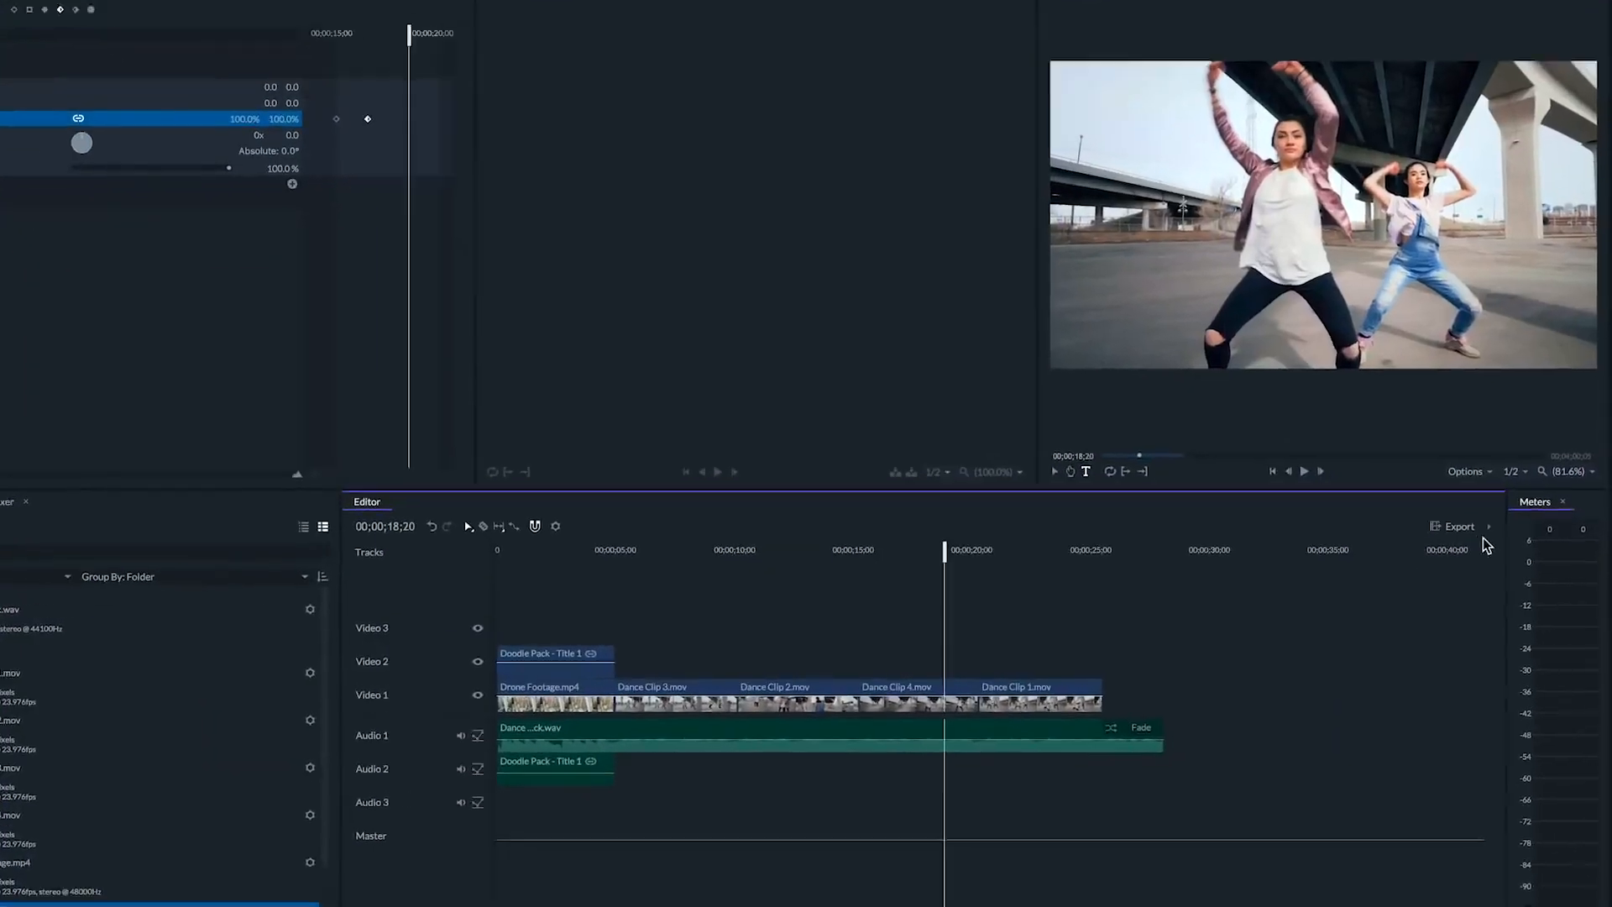
# Step: Add the full contents of the Dance Video timeline to the export queue and continue working
pyautogui.click(1477, 538)
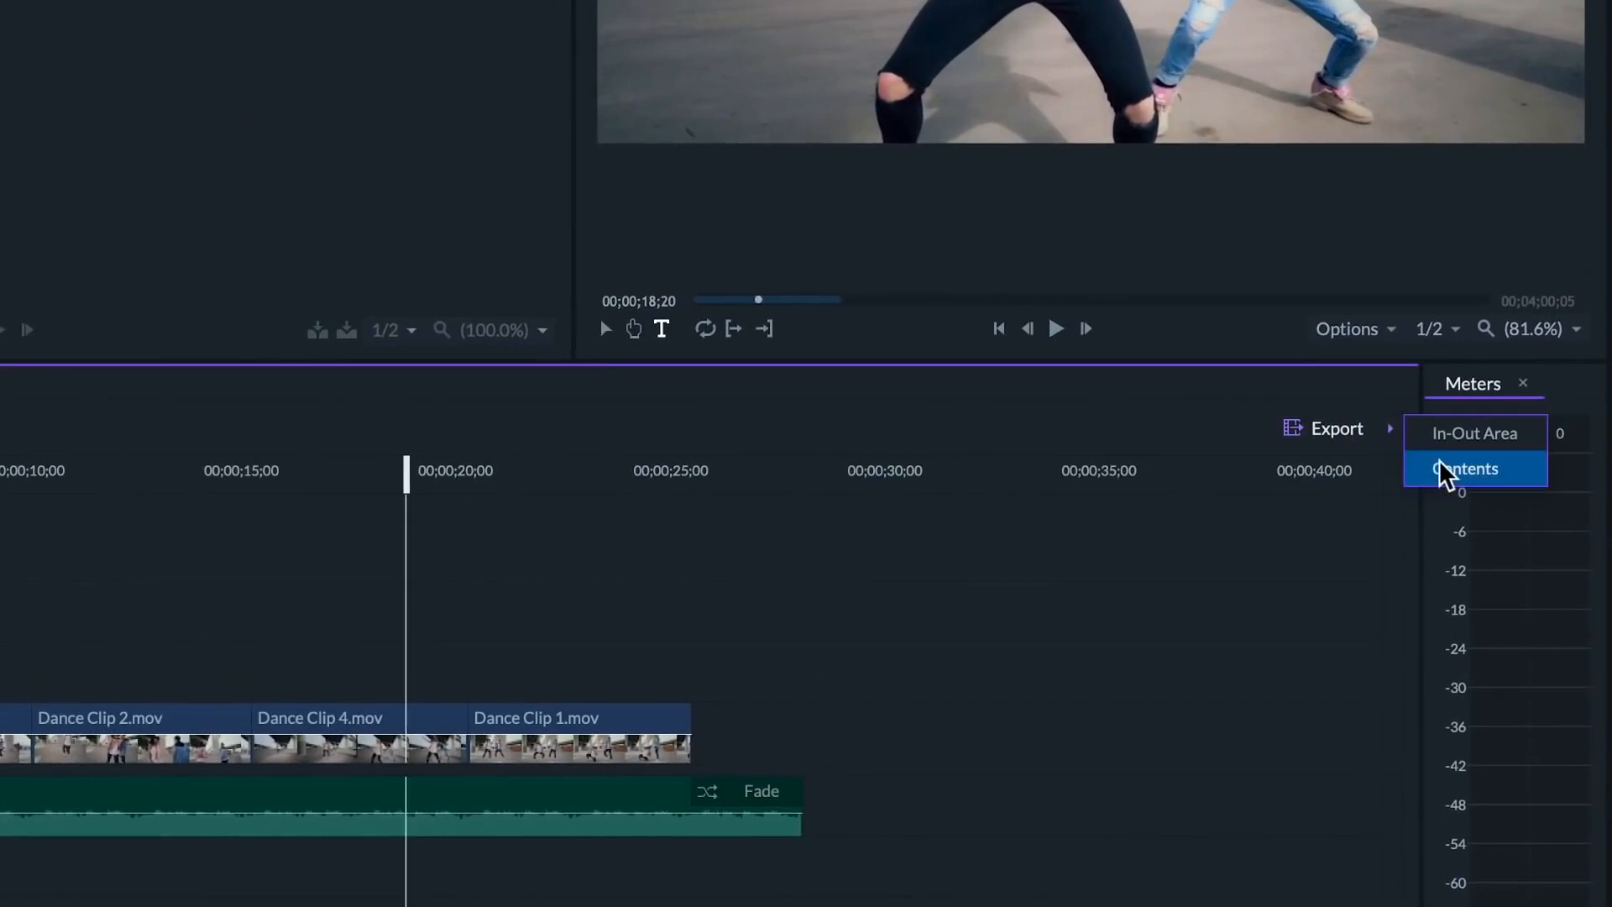
pyautogui.click(1060, 585)
pyautogui.click(797, 472)
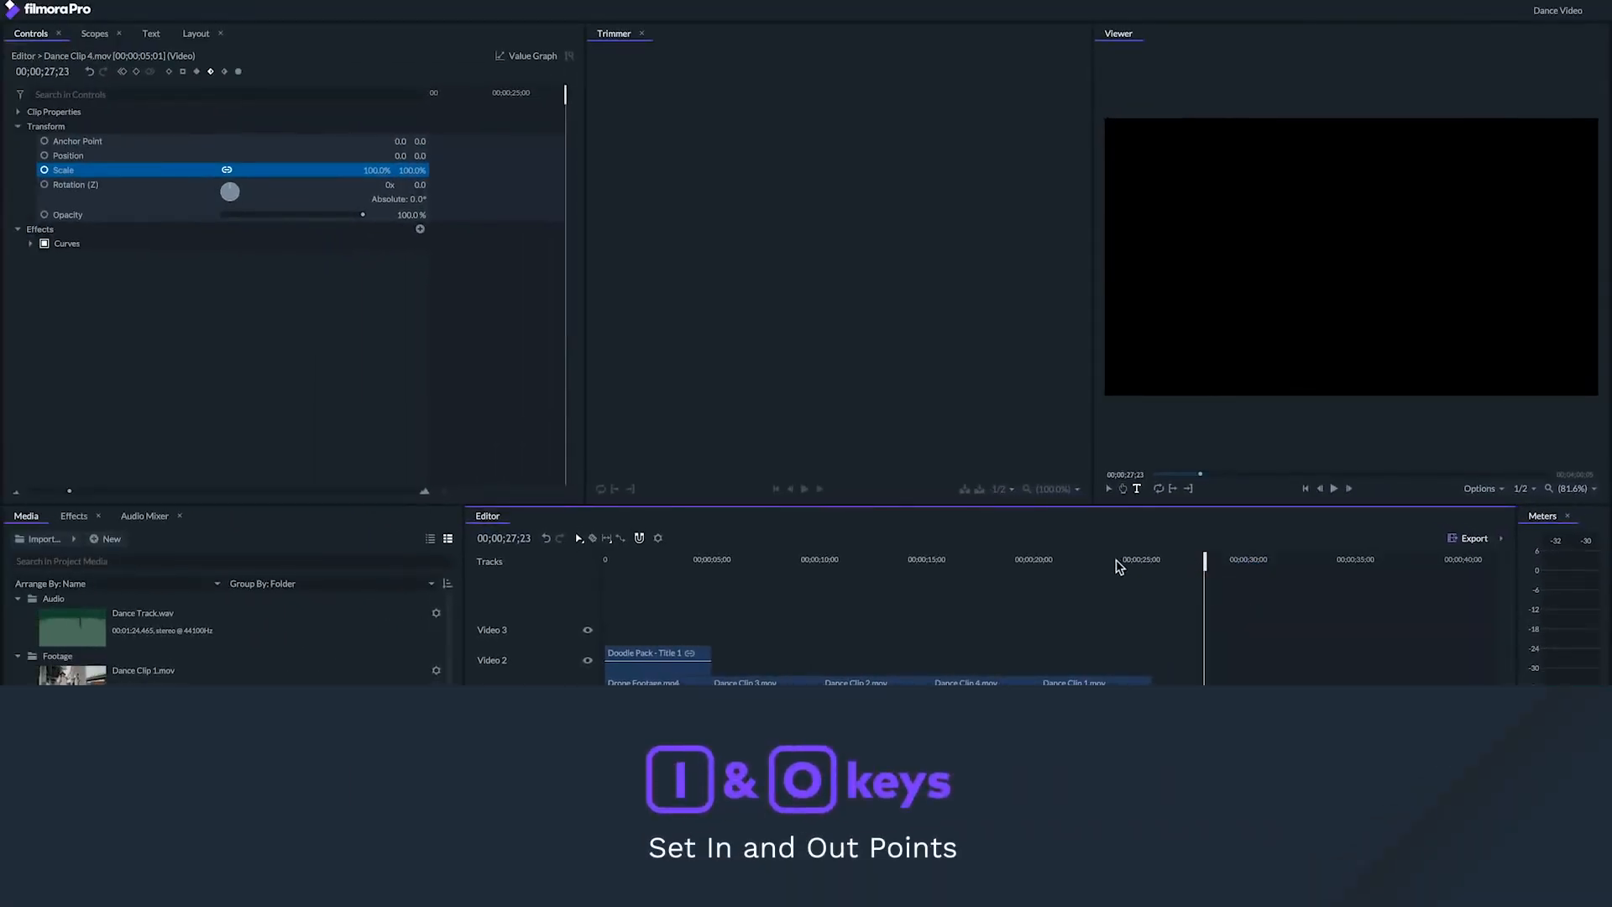
# Step: With the playhead at 00;00;23;21, queue the Dance Video timeline's in-out area for export and go to the export screen
pyautogui.click(1115, 563)
pyautogui.click(1501, 539)
pyautogui.click(1523, 544)
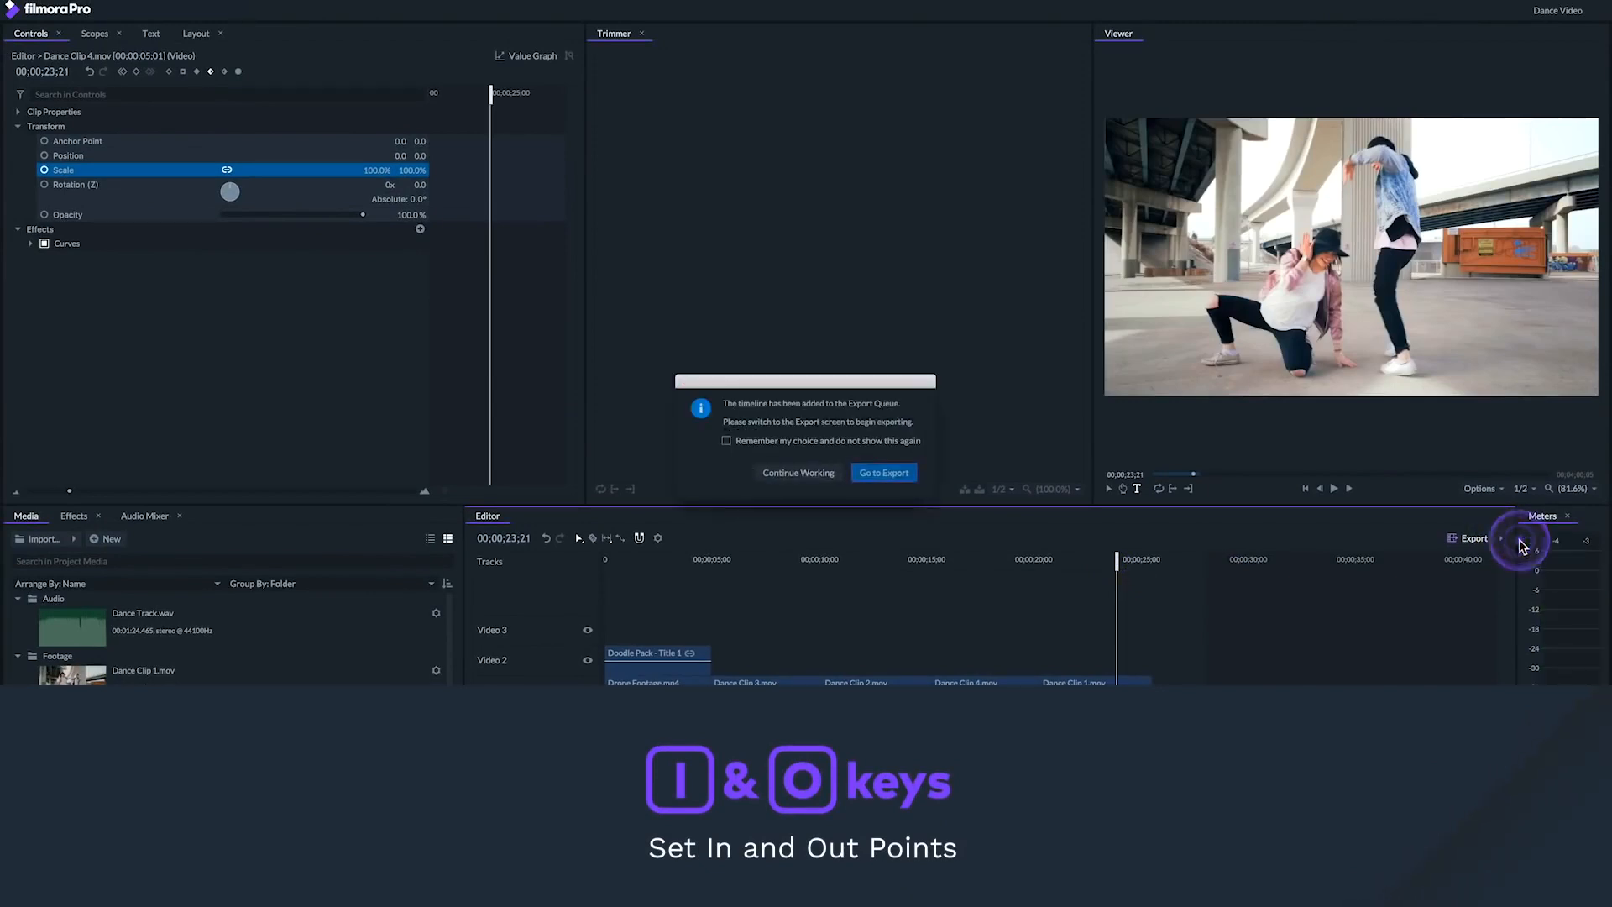
pyautogui.click(884, 475)
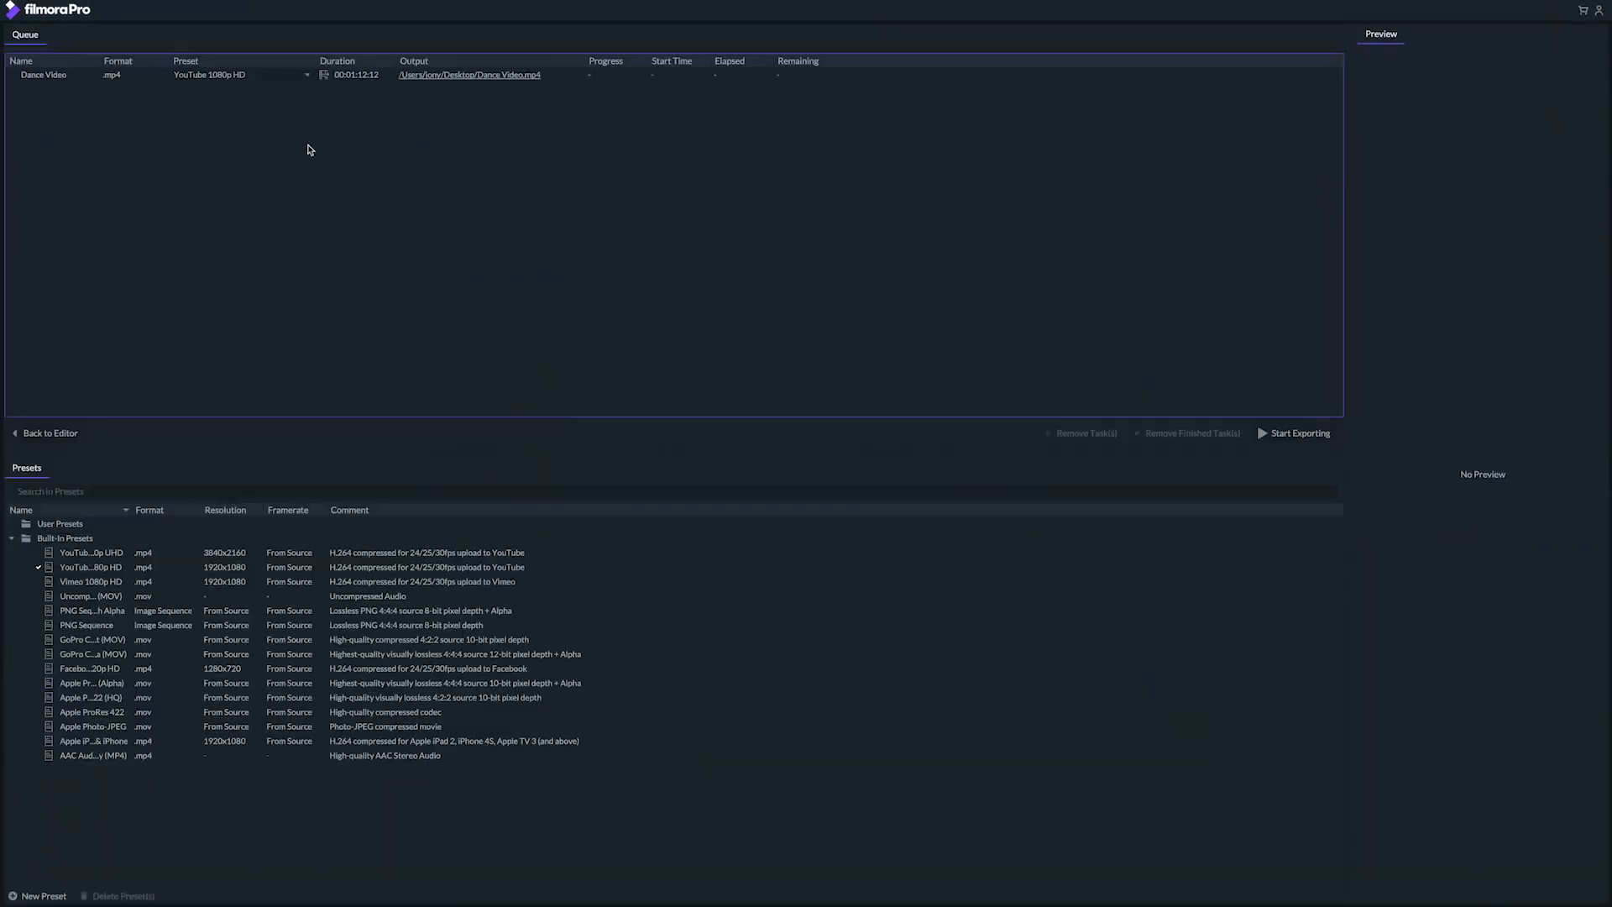
# Step: Open the Travel Vlog project, add its in-out area to the export queue and go to the export screen
pyautogui.click(85, 78)
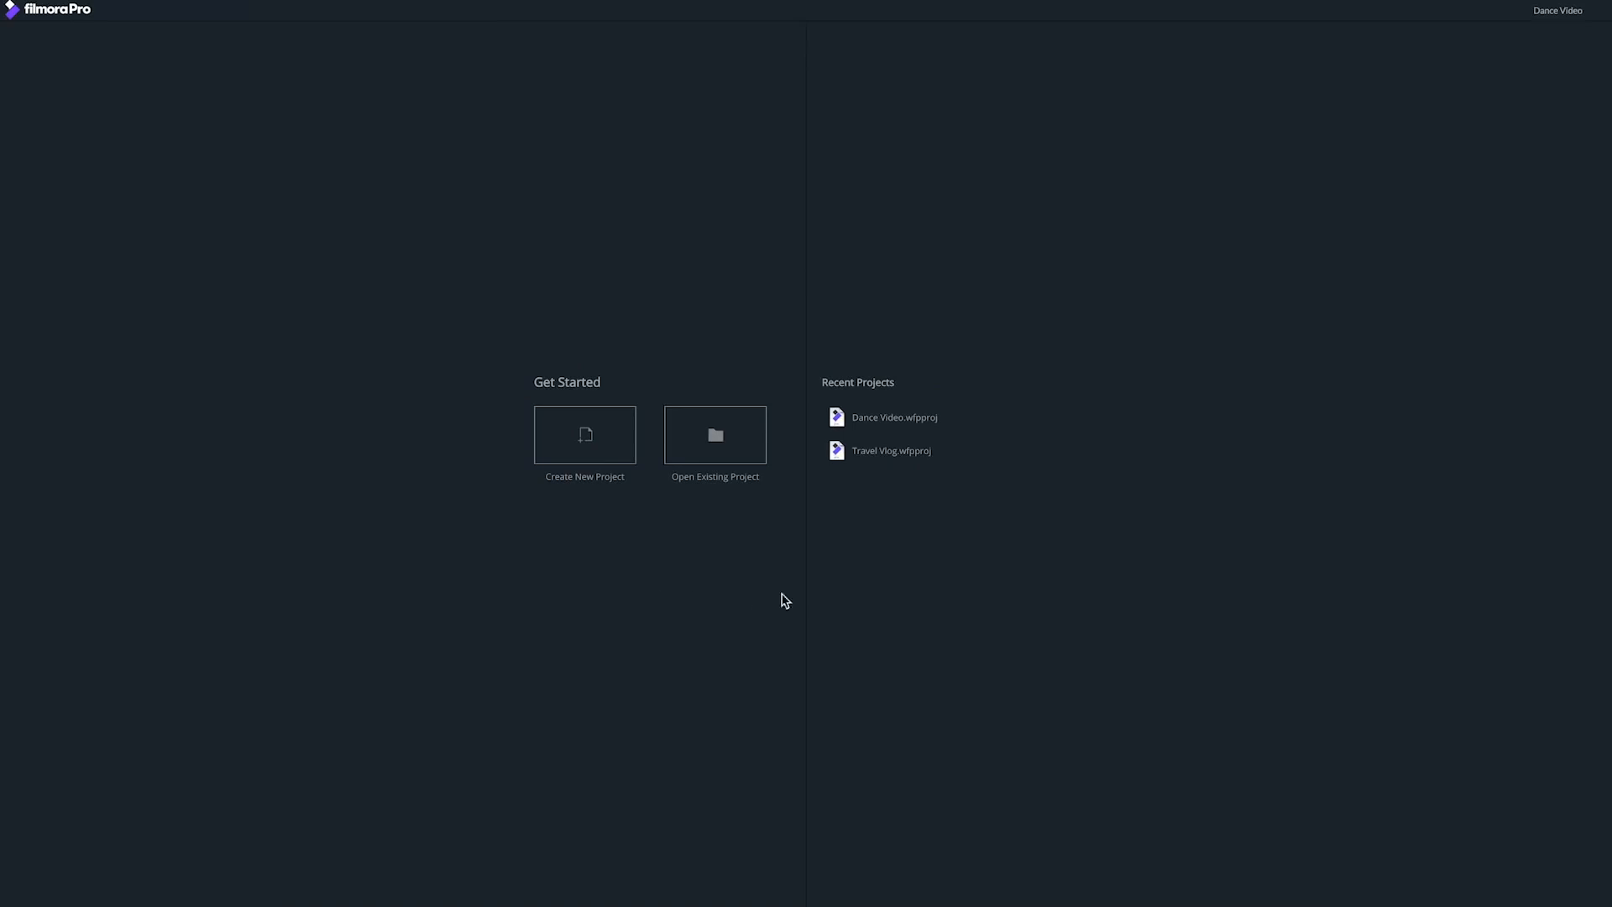
pyautogui.click(900, 458)
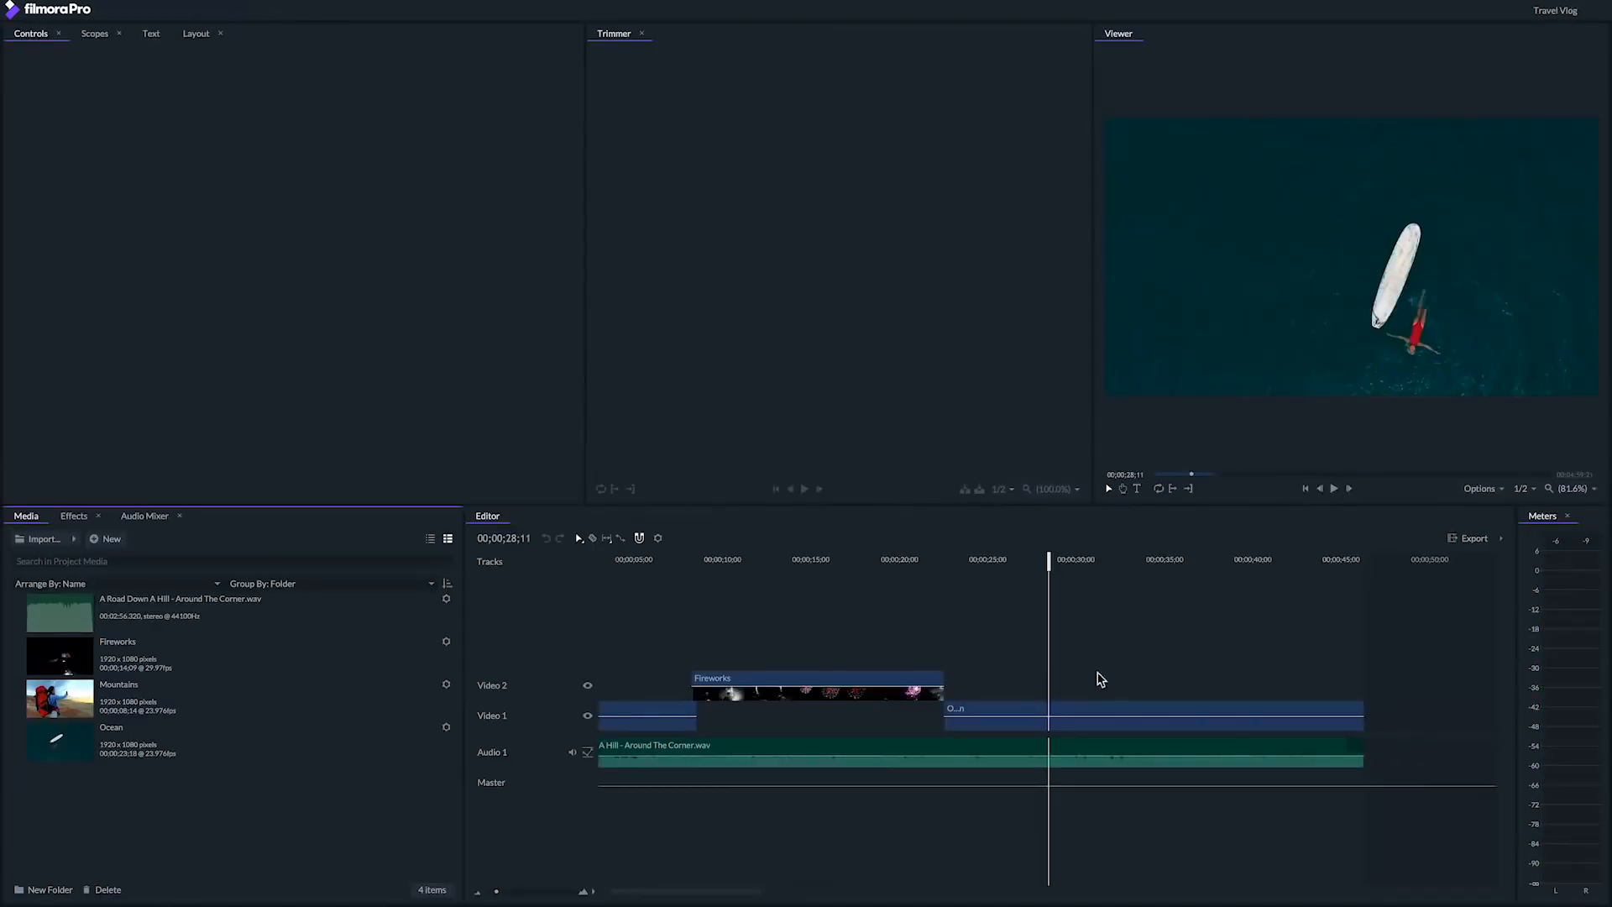
pyautogui.click(1501, 539)
pyautogui.click(1526, 541)
pyautogui.click(868, 474)
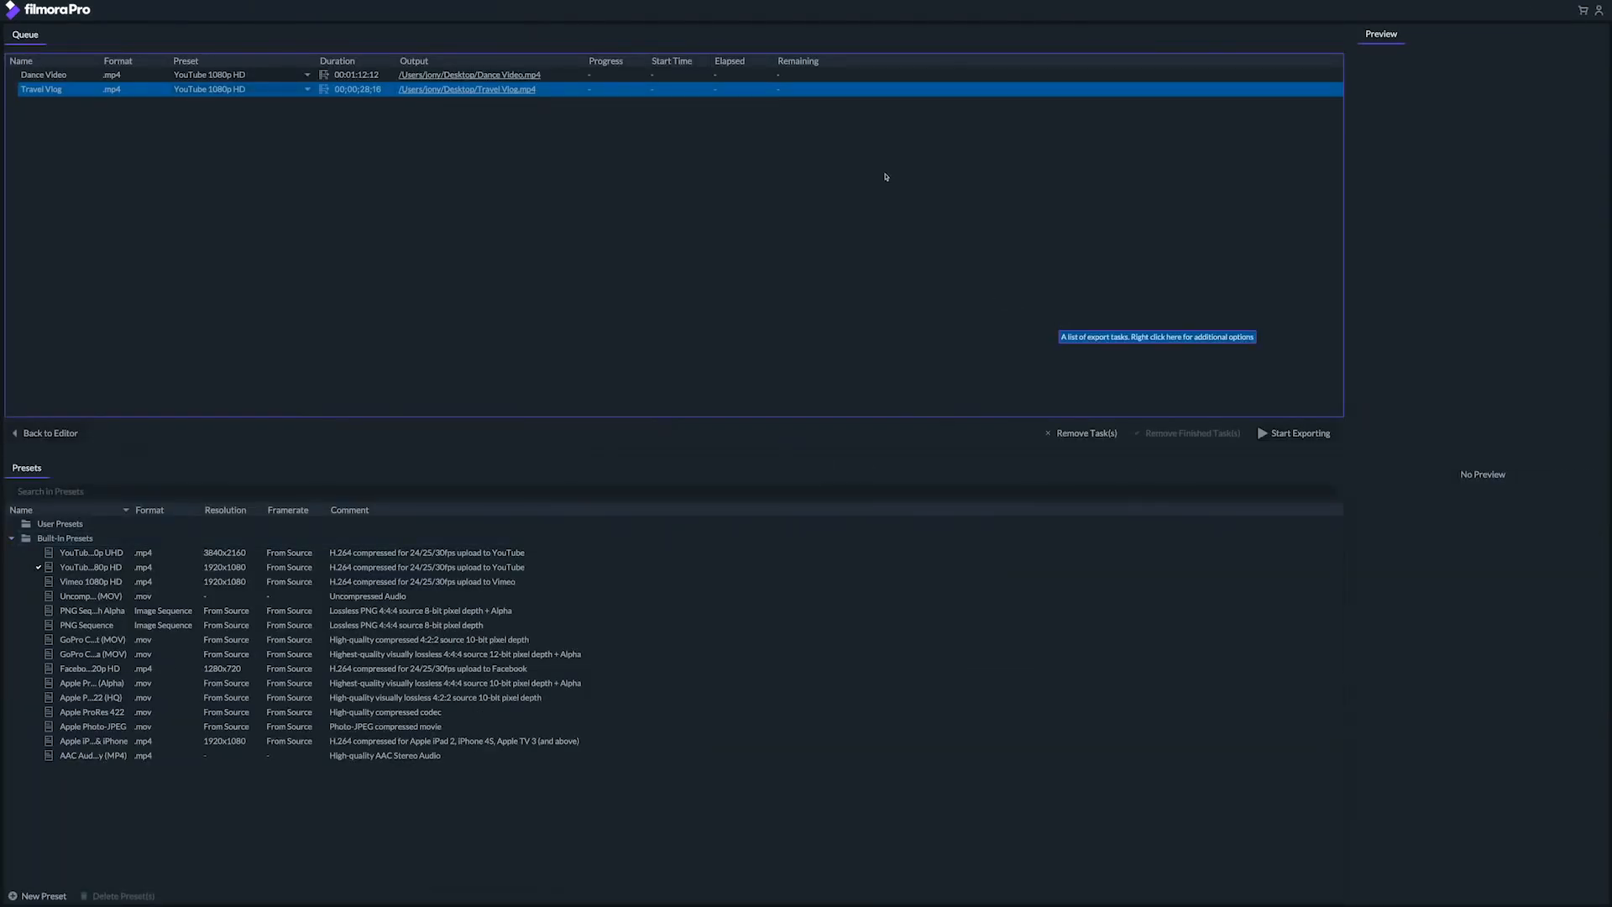
# Step: Set the Dance Video task's export preset to Vimeo 1080p HD and start exporting the queue
pyautogui.click(235, 75)
pyautogui.click(236, 75)
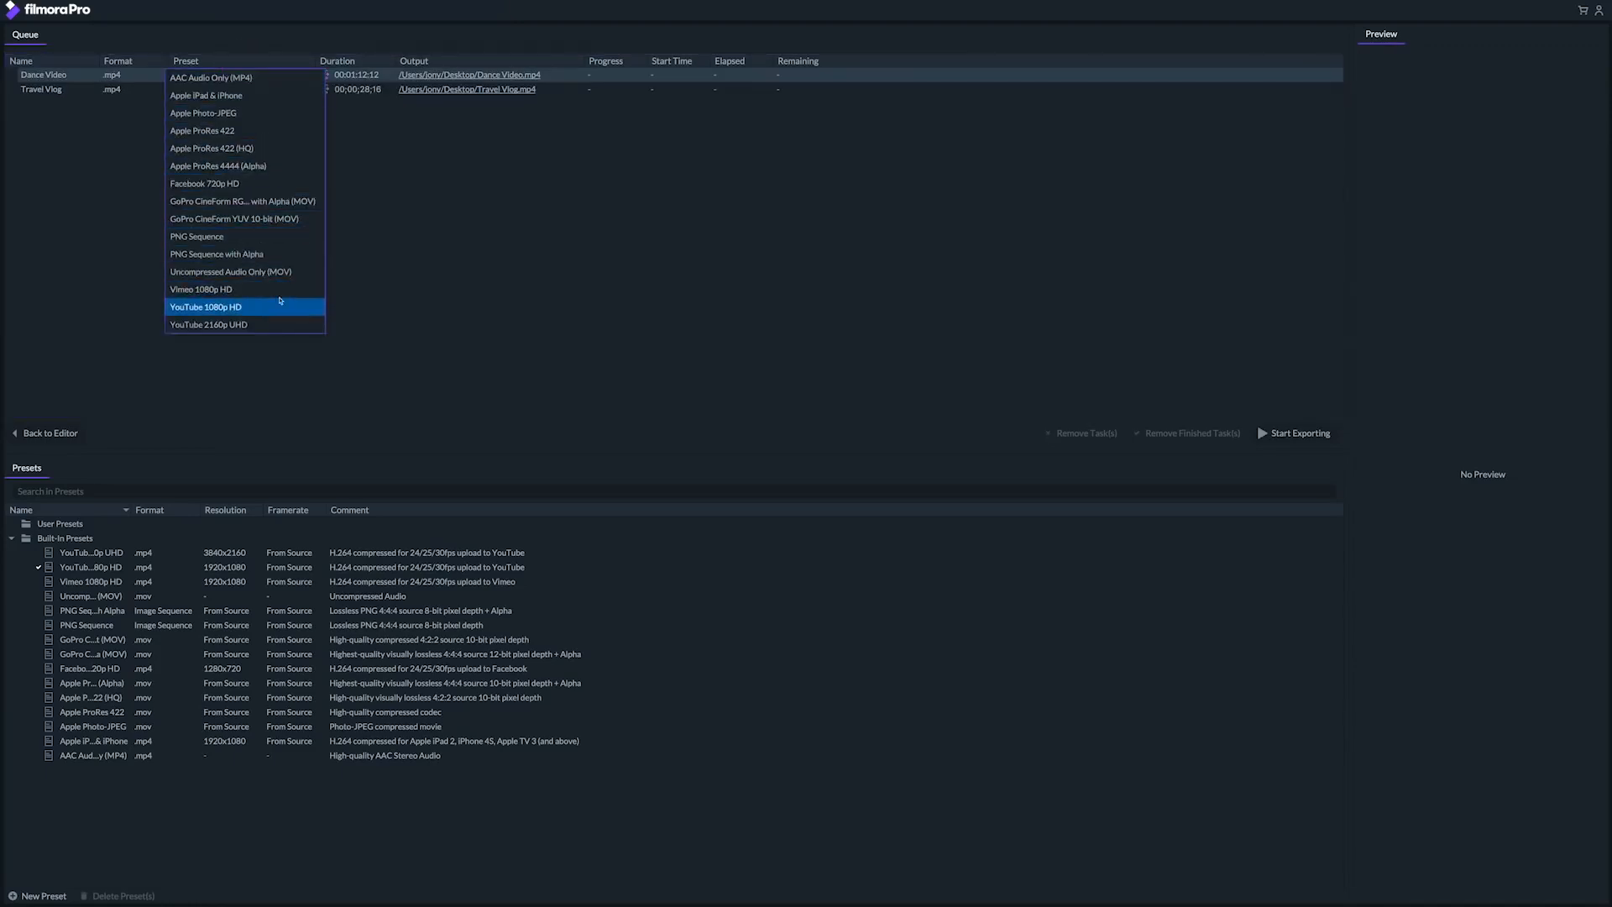
pyautogui.click(269, 290)
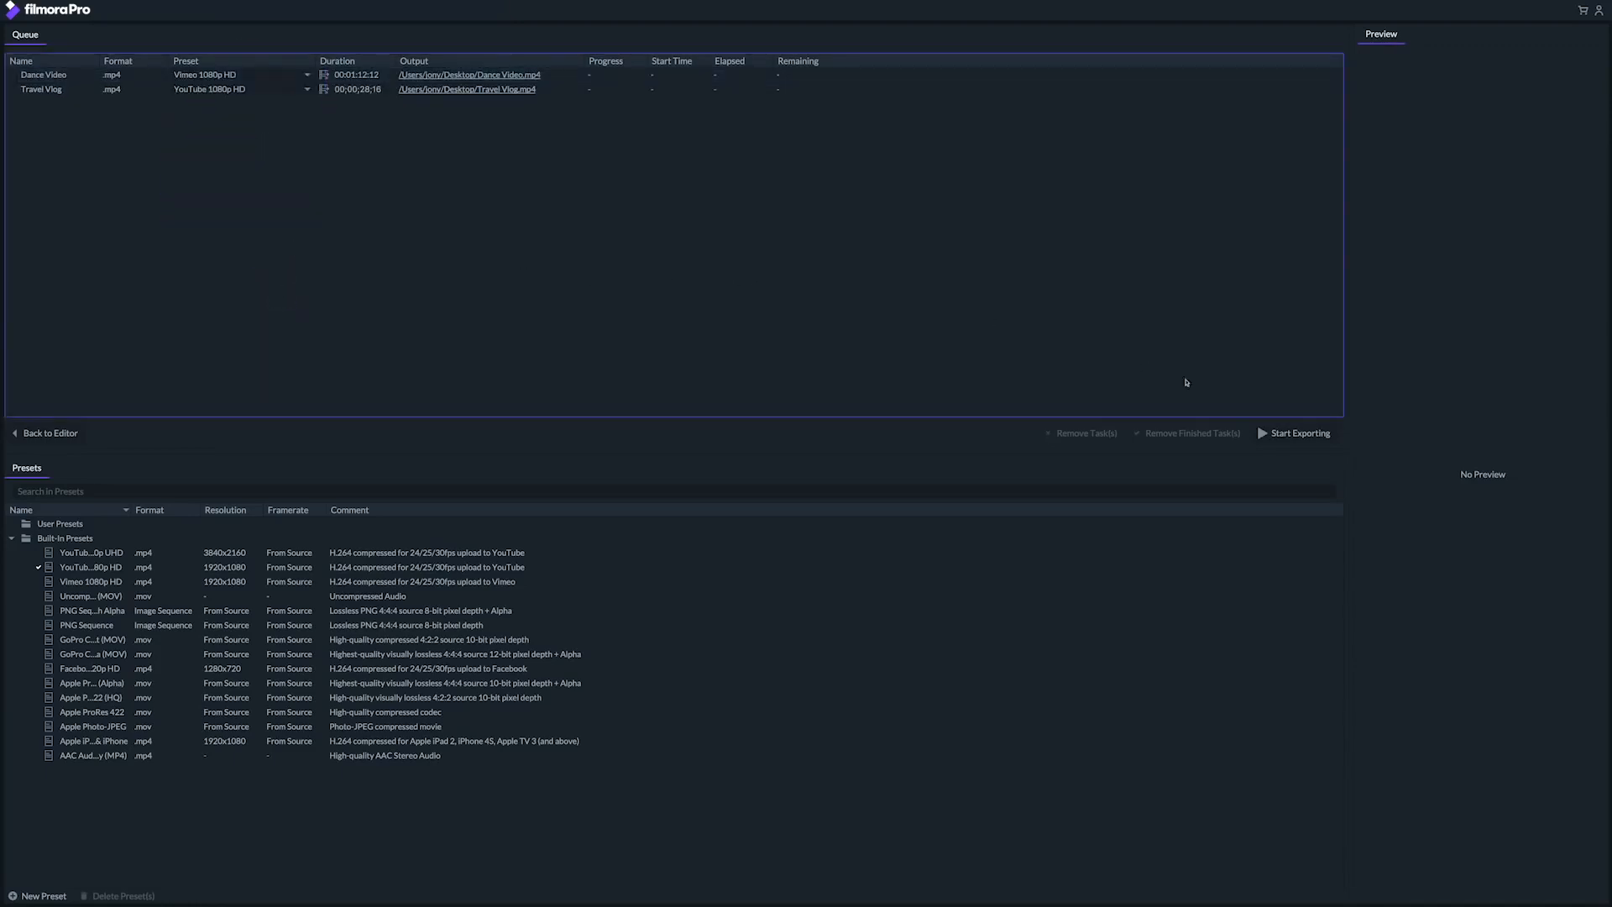
pyautogui.click(1282, 437)
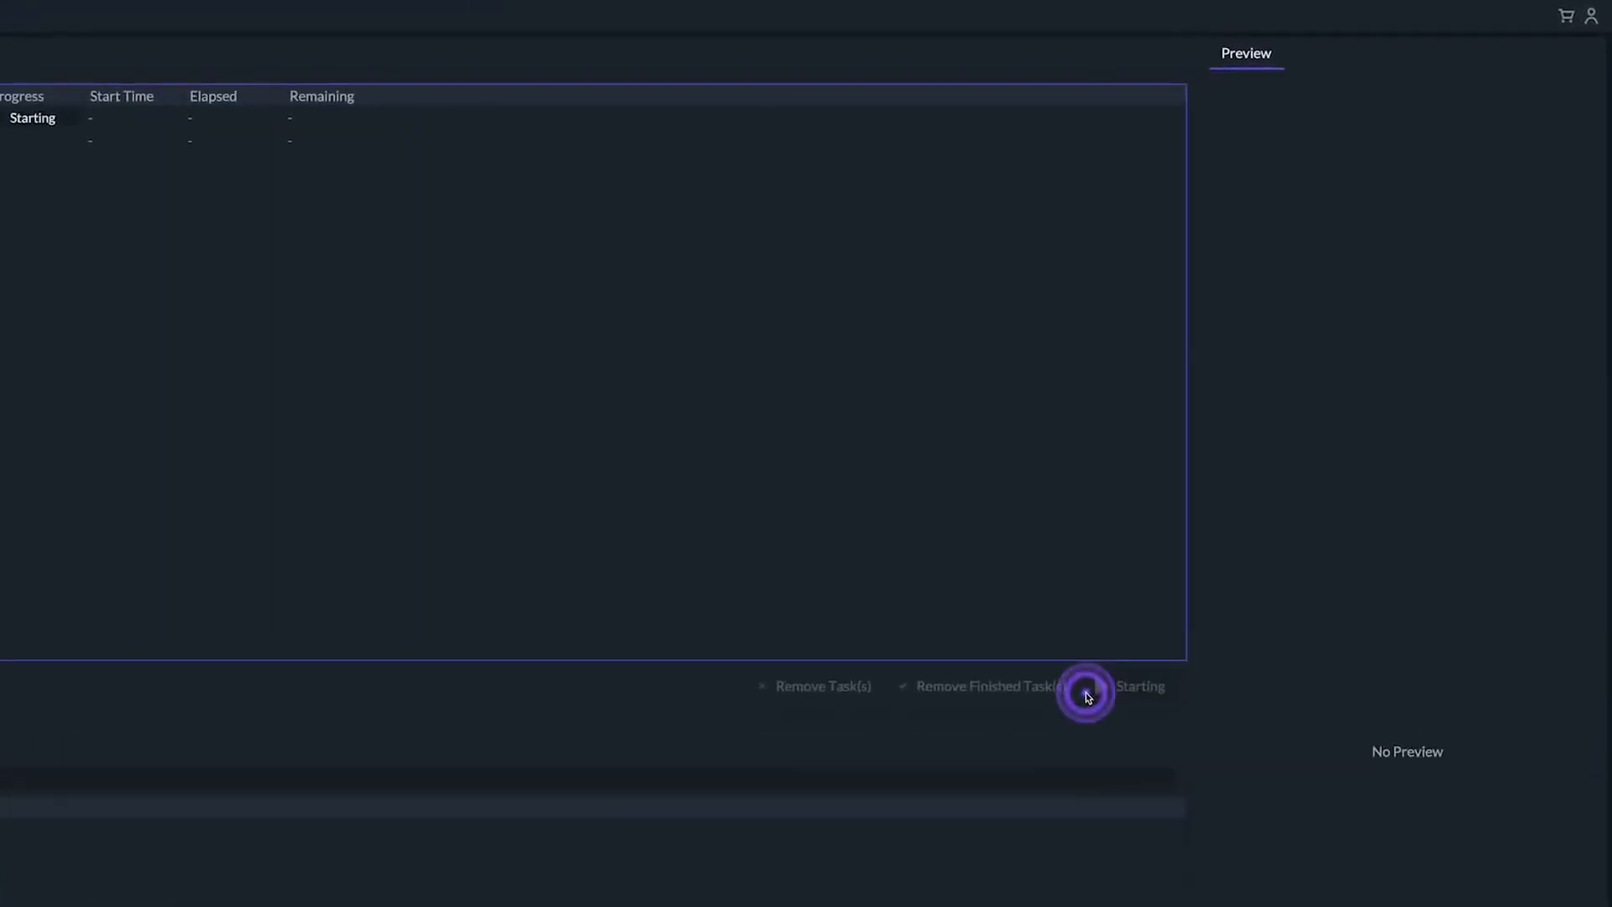